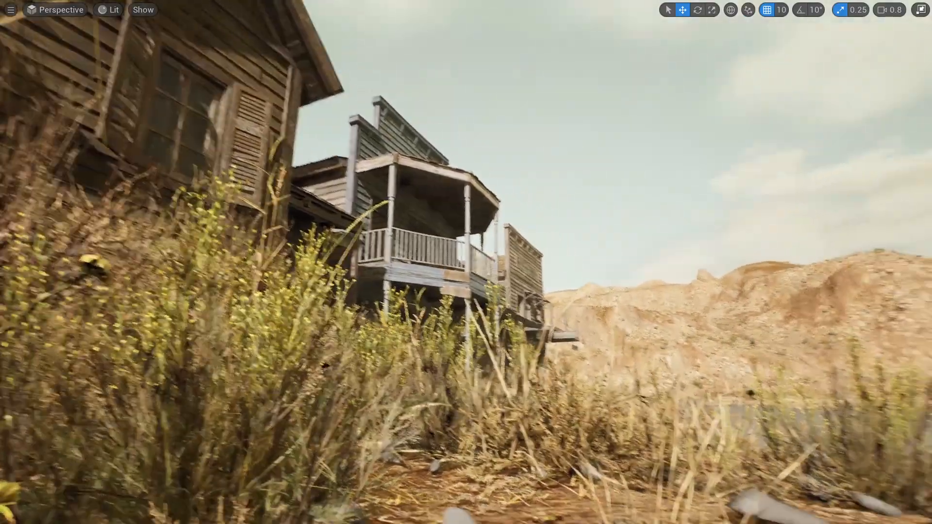
right_click_drag(465, 262, 770, 261)
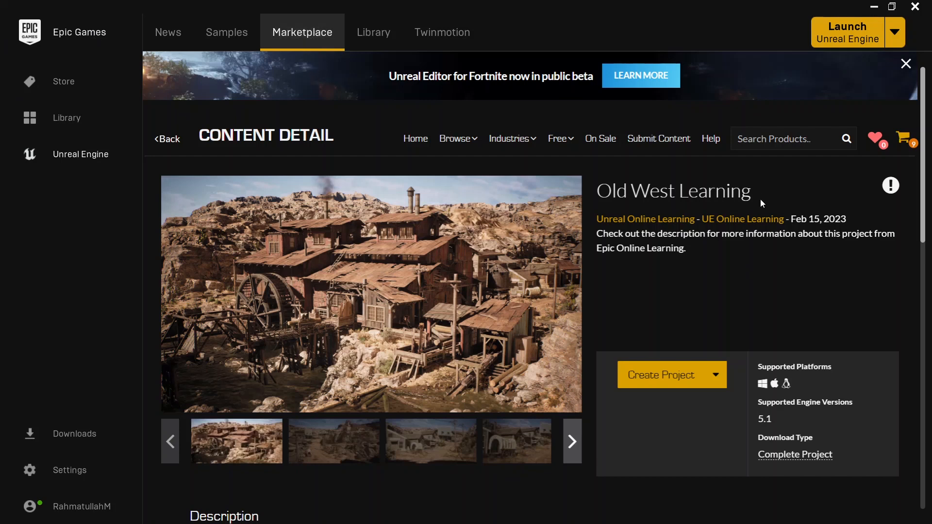
Step: Review the Old West Learning content page, including its supported engine version
left_click_drag(600, 190, 753, 191)
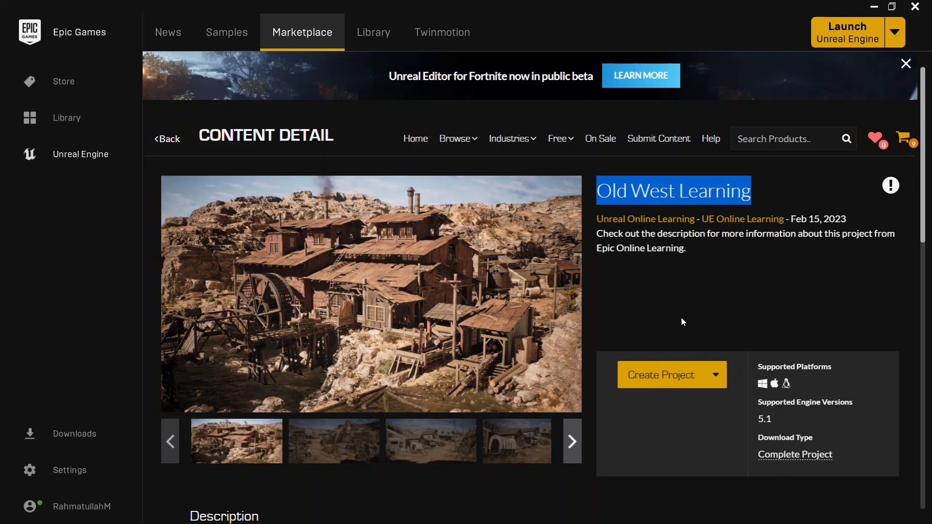
scroll(810, 218, "down", 3)
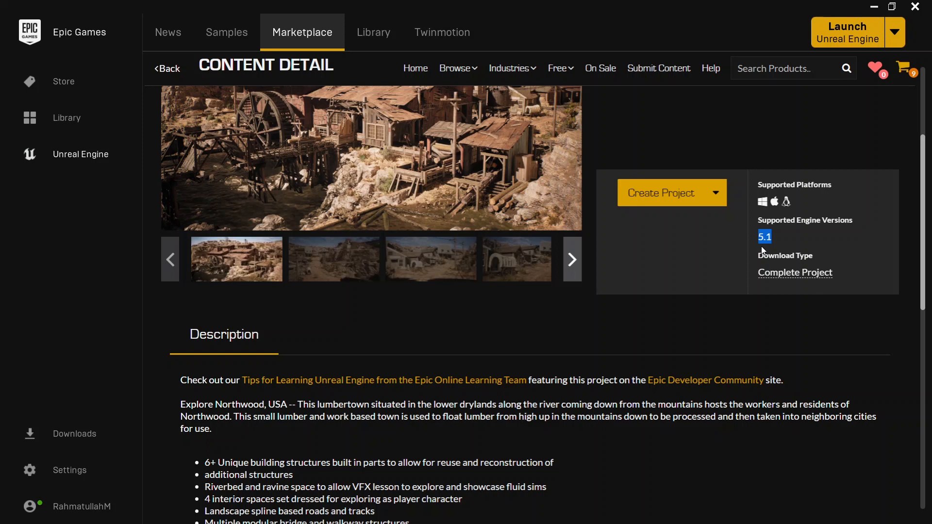
scroll(689, 353, "up", 3)
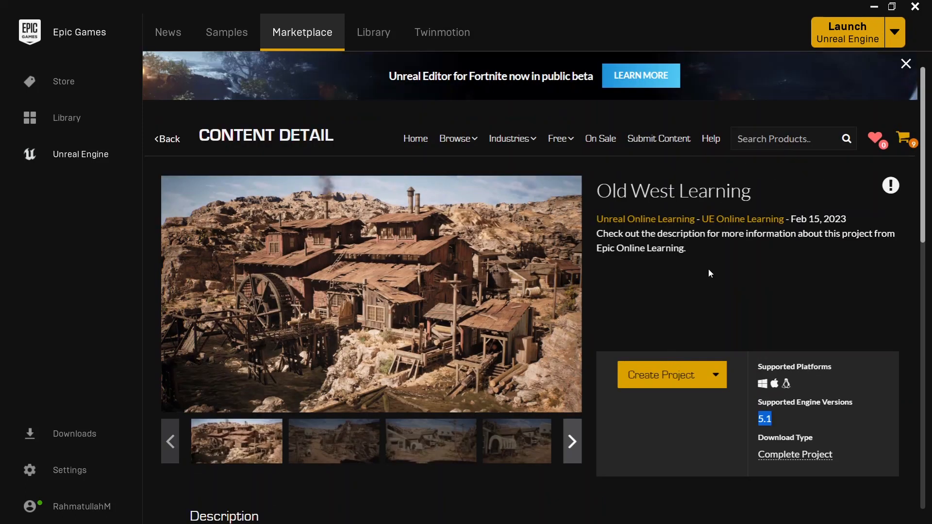
scroll(667, 333, "down", 2)
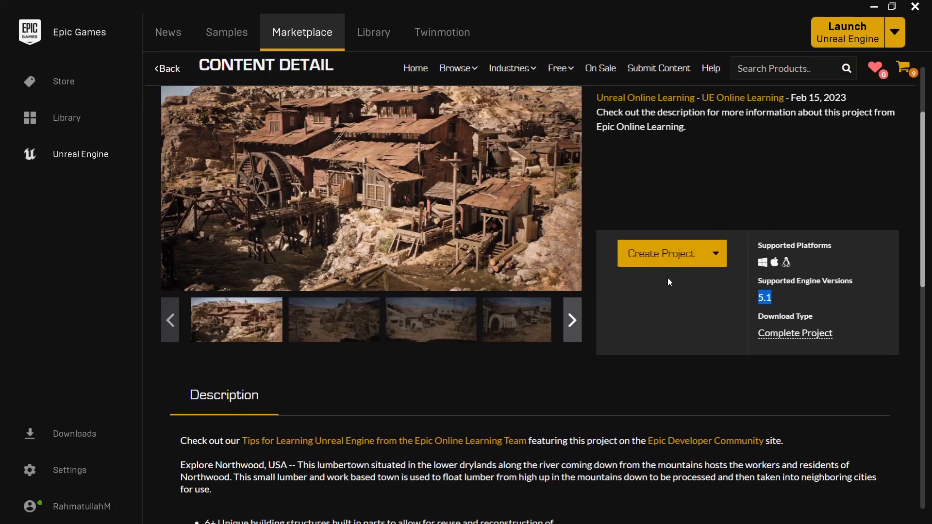
left_click(678, 254)
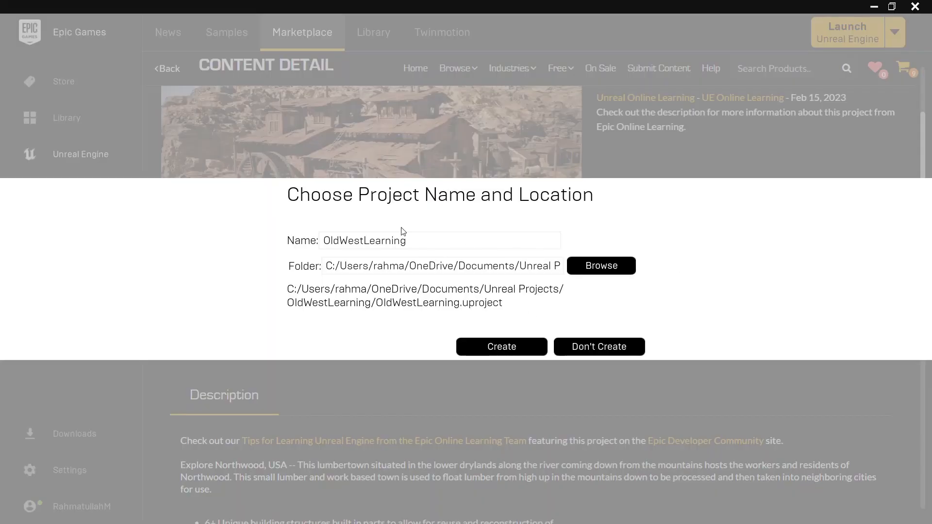
left_click_drag(415, 242, 323, 242)
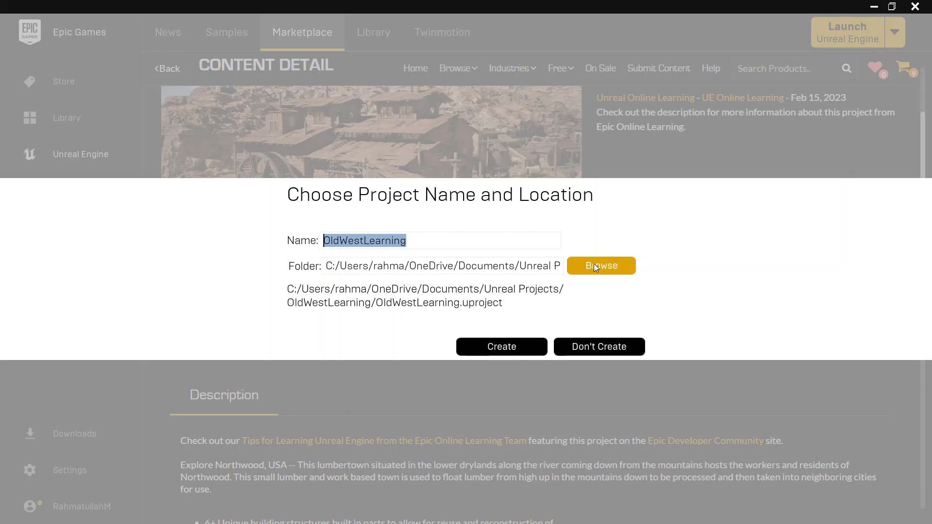
left_click(603, 345)
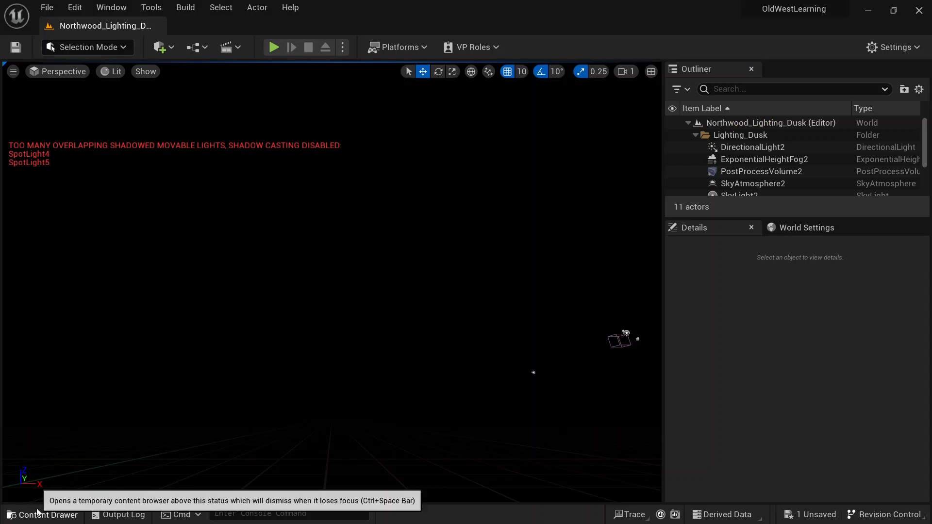
left_click(37, 512)
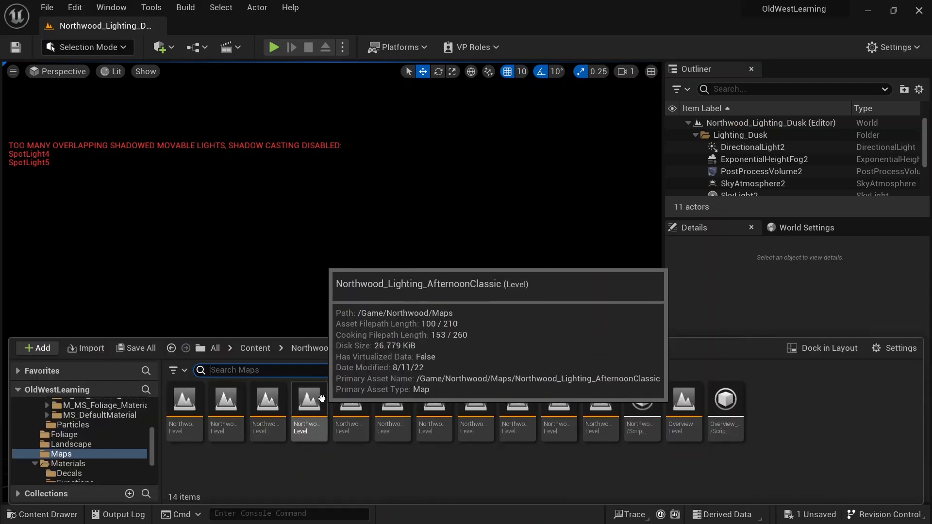
left_click(188, 203)
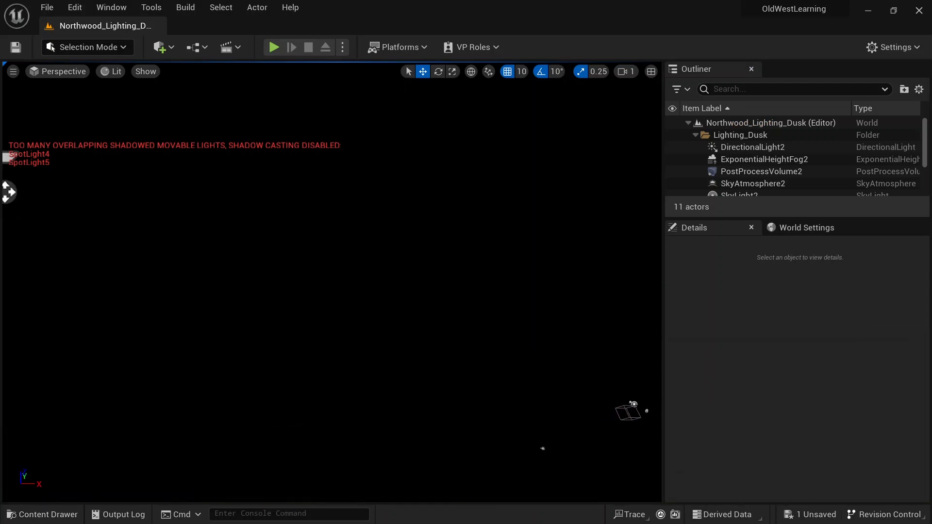
right_click_drag(211, 213, 189, 199)
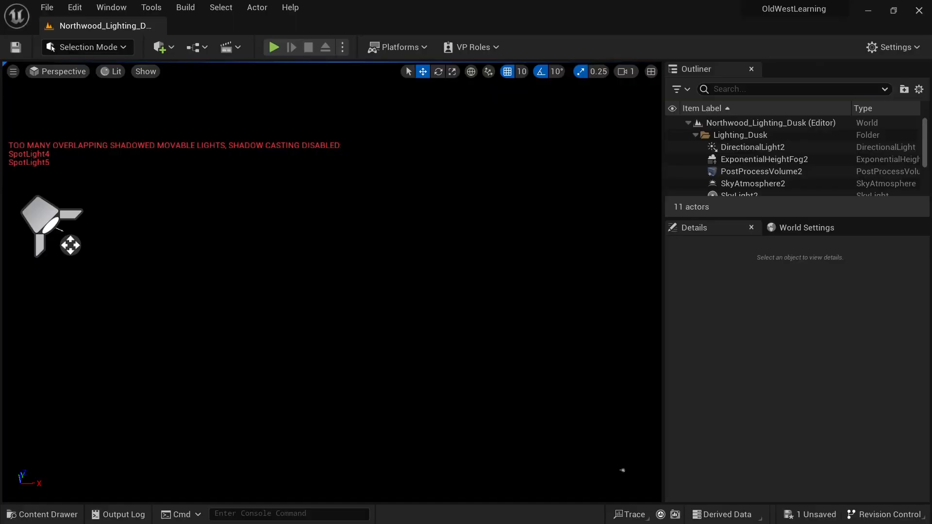
Step: Start a new Blank games project and choose C++ as the project type
left_click(47, 7)
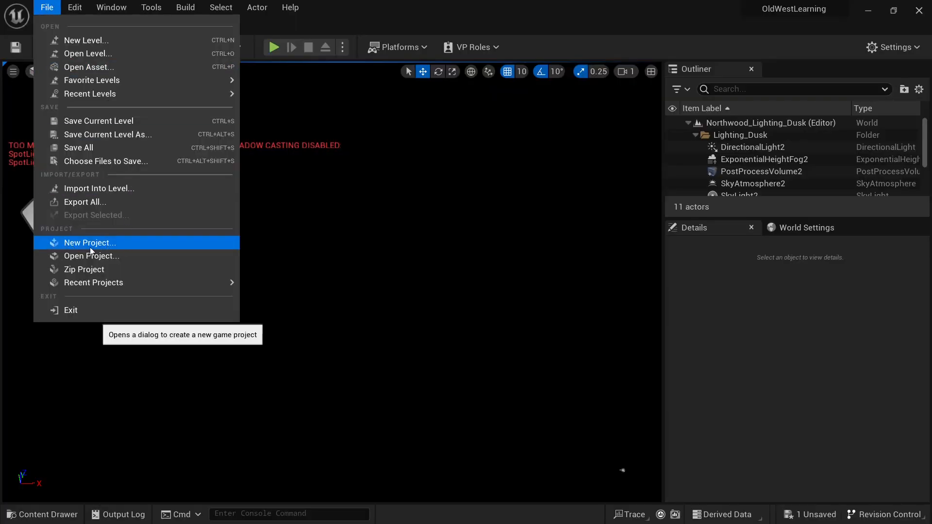
left_click(78, 248)
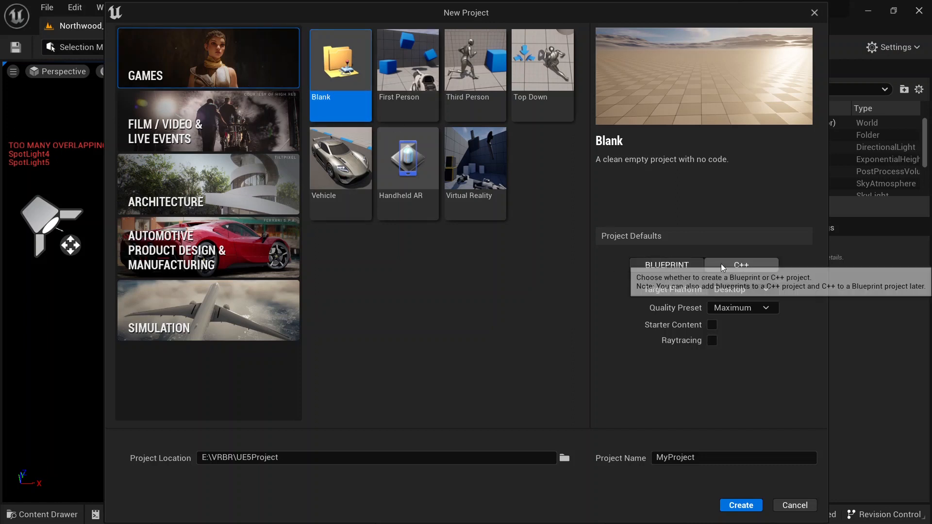
left_click(742, 266)
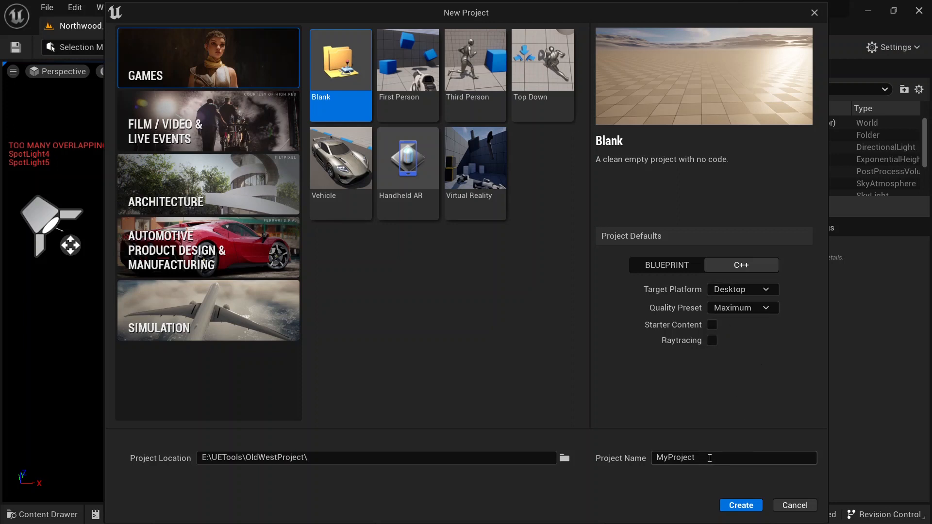
Step: Name the new project TheWalkingDead in E:\UETools\OldWestProject\ and create it
double_click(710, 456)
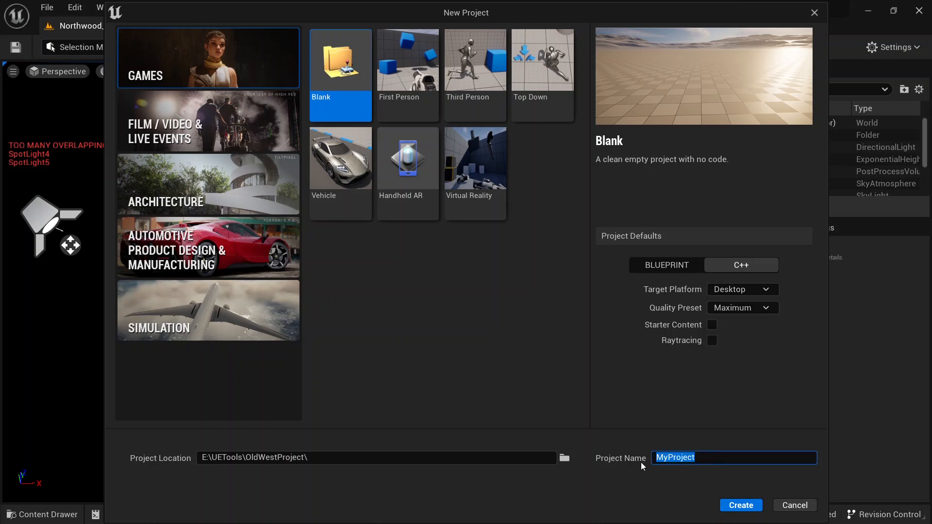
type("TheWalkingDead")
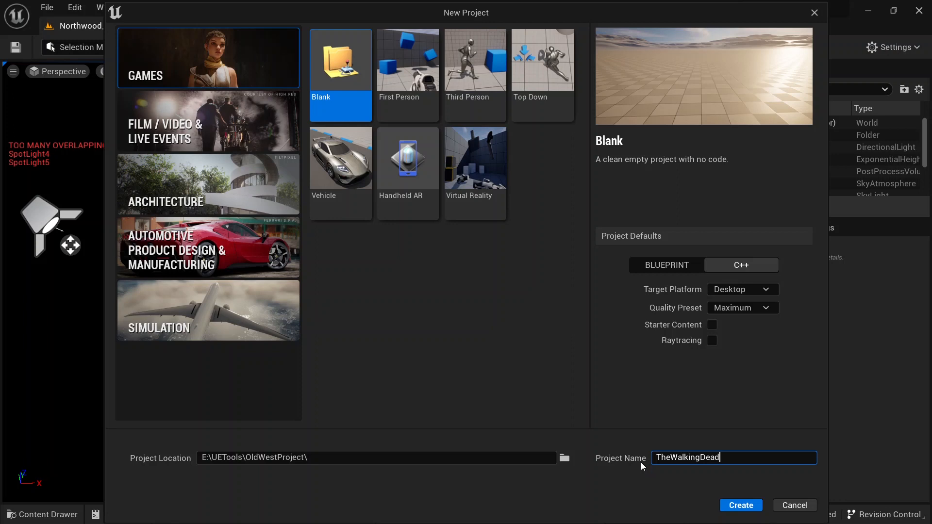
left_click(751, 511)
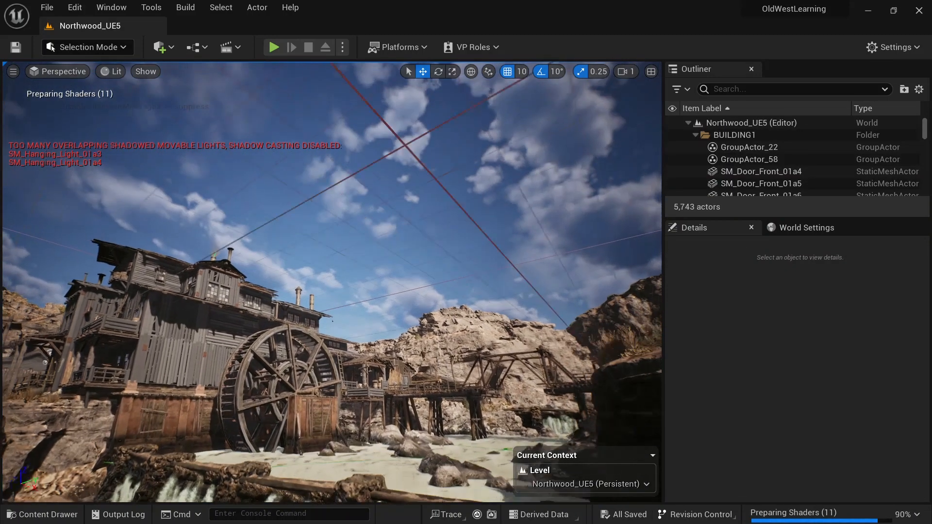
Step: Fly around the Northwood level to examine the town and surrounding terrain
key("w")
right_click_drag(332, 281, 259, 243)
key("w")
scroll(334, 228, "up", 4)
key("s")
key("w")
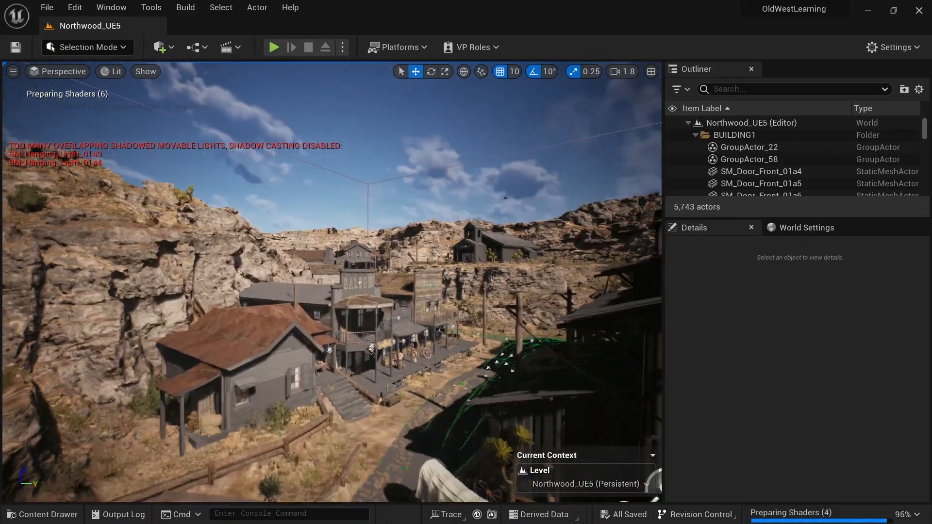
right_click_drag(260, 242, 291, 239)
key("w")
key("w")
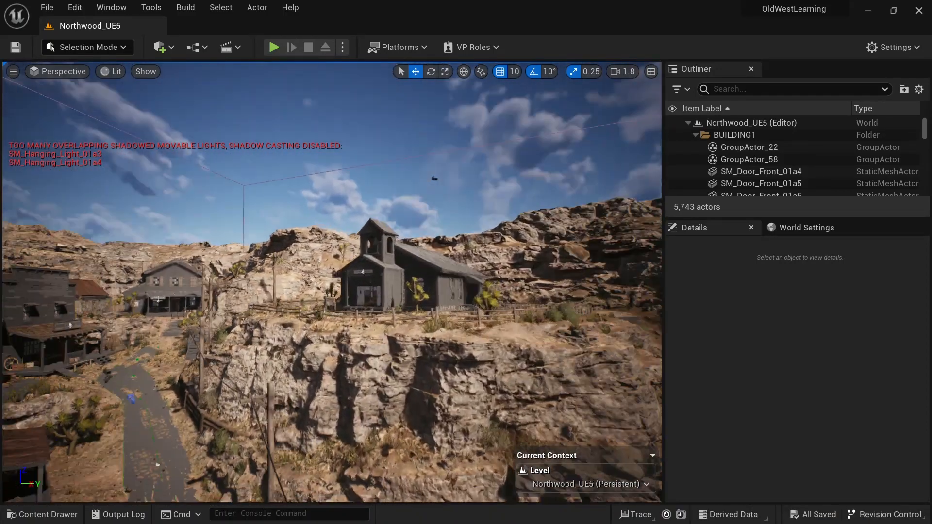
key("d")
right_click_drag(332, 282, 393, 292)
key("a")
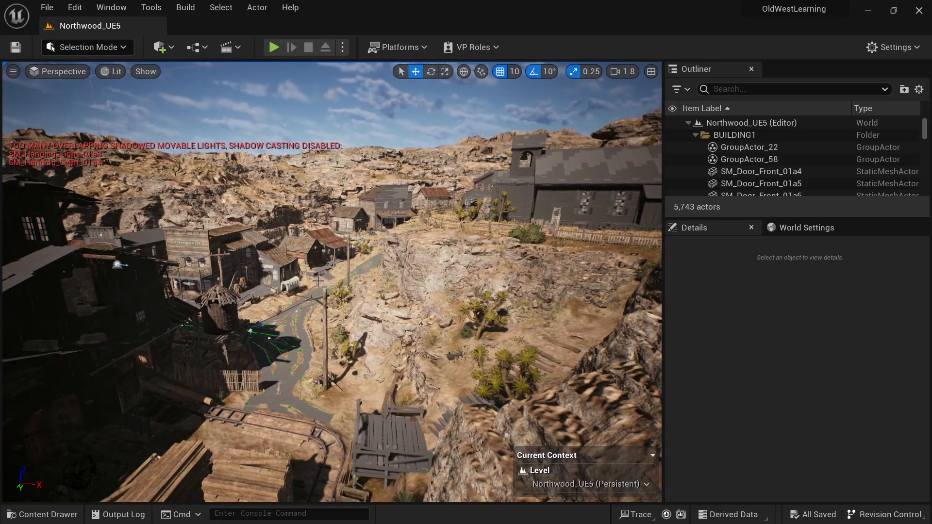
Step: Select the Northwood_Bridge, Northwood_Buildings, Northwood_Landscape and Northwood_Lighting_Dusk maps in the Maps folder
left_click(46, 514)
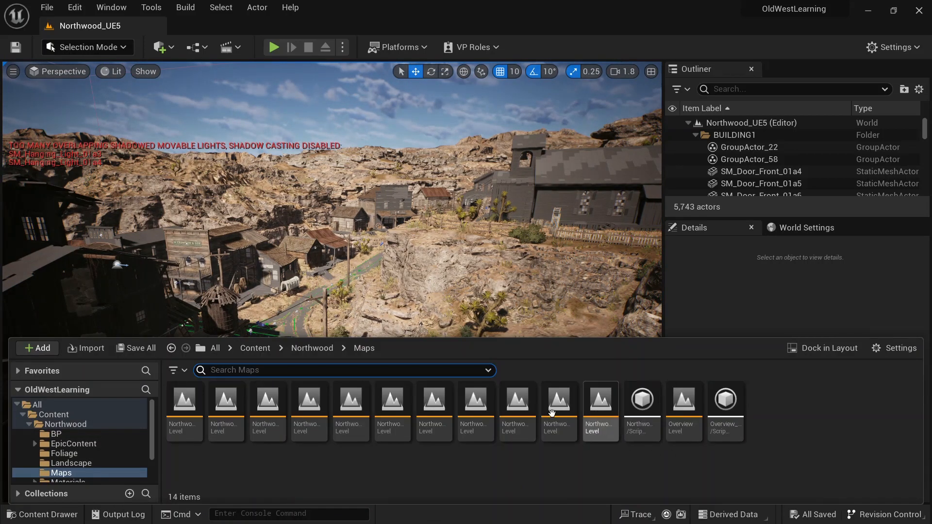
mouse_move(182, 415)
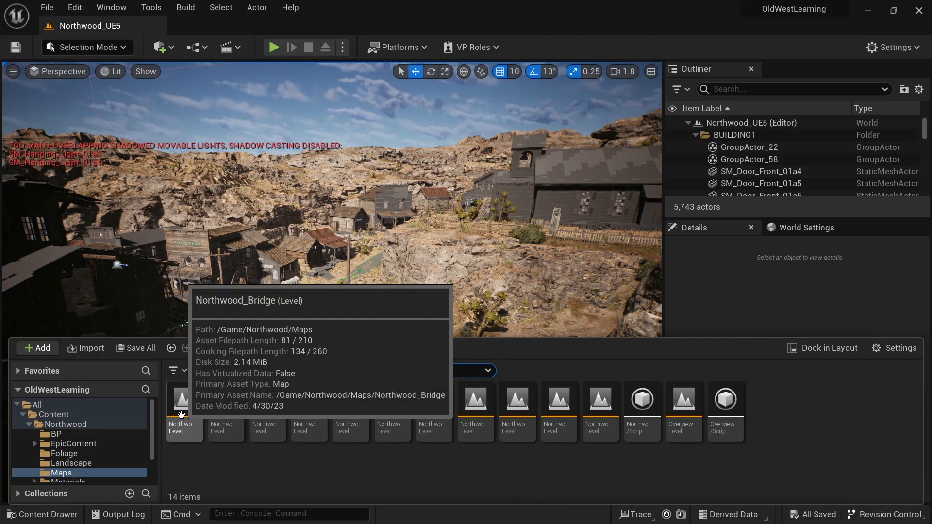
left_click(181, 415)
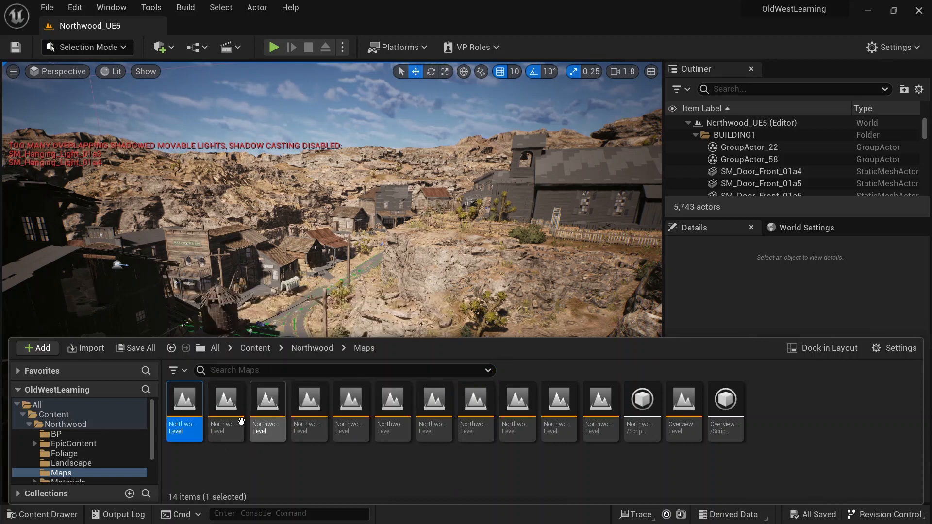
mouse_move(231, 418)
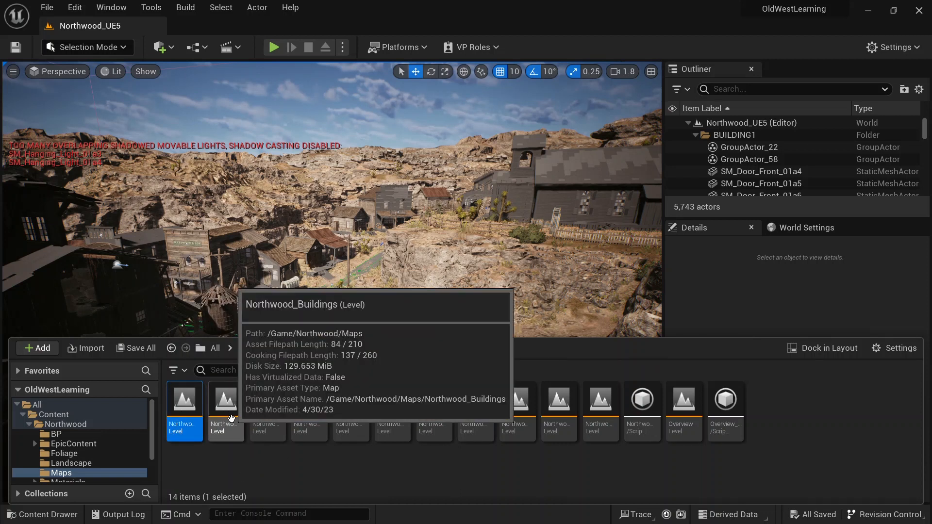
left_click(231, 418, "ctrl")
mouse_move(274, 412)
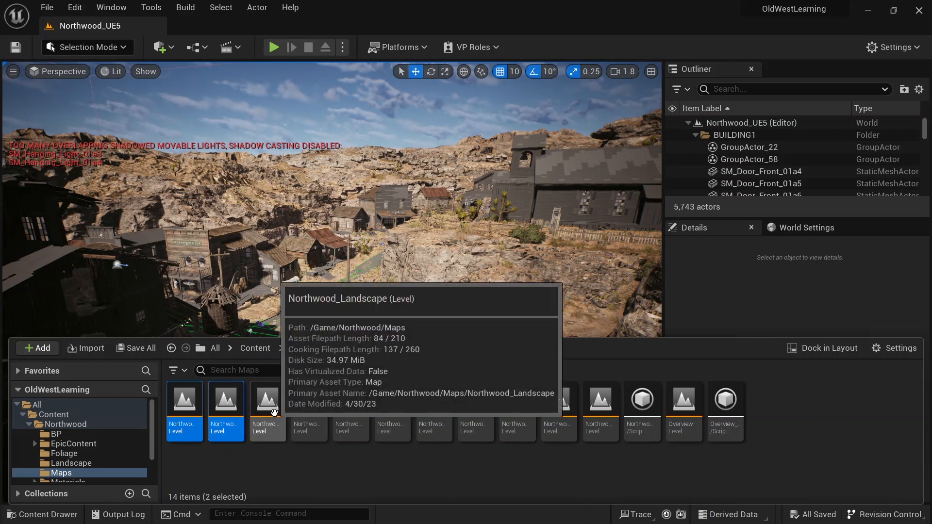
left_click(274, 413, "ctrl")
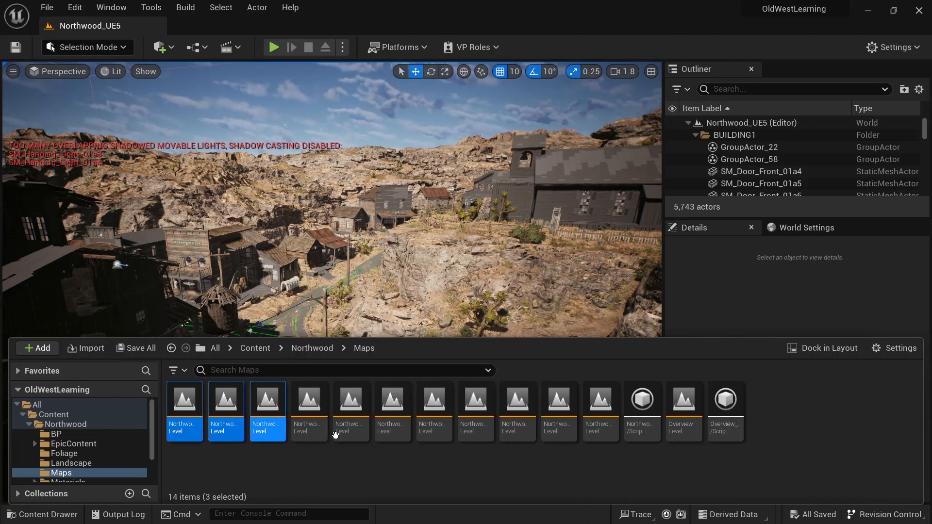
mouse_move(312, 424)
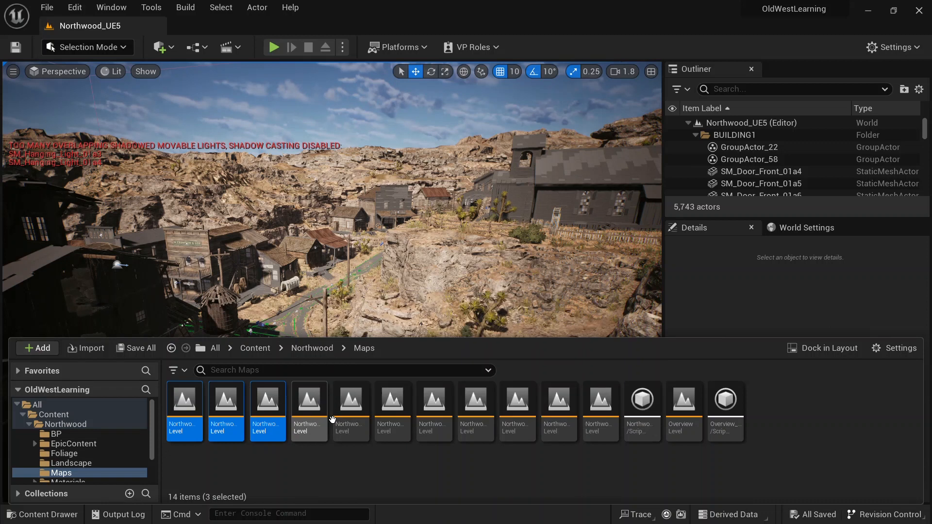
mouse_move(353, 415)
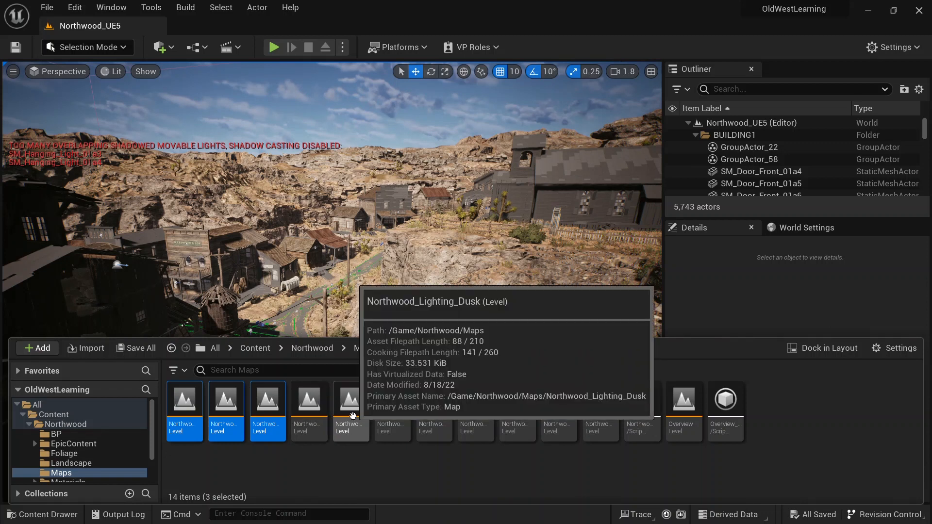
left_click(353, 416, "ctrl")
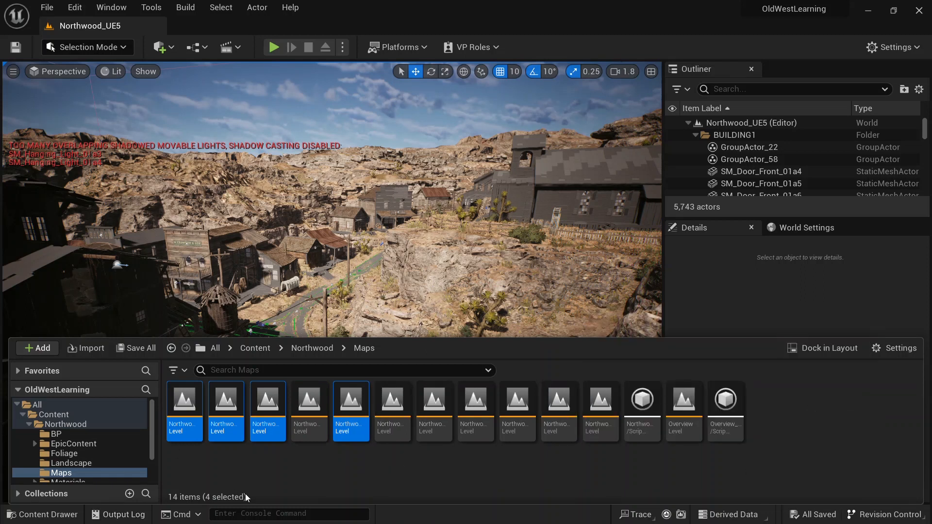
Step: Migrate the four selected Northwood maps and their dependencies, accepting the asset report
mouse_move(266, 417)
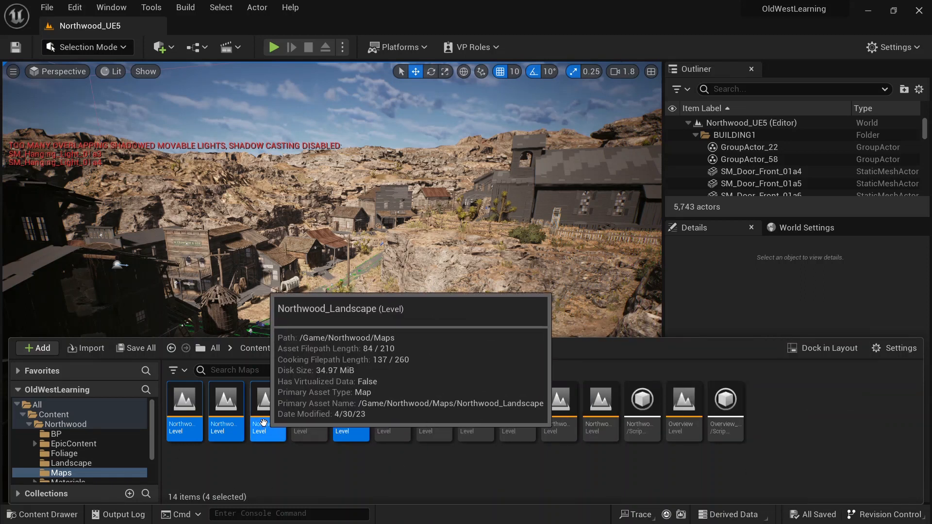
mouse_move(233, 411)
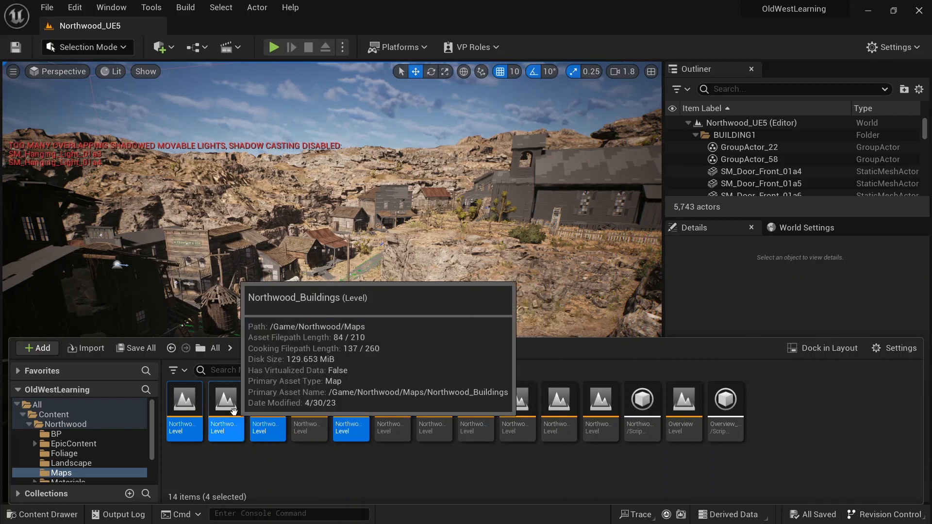
mouse_move(186, 424)
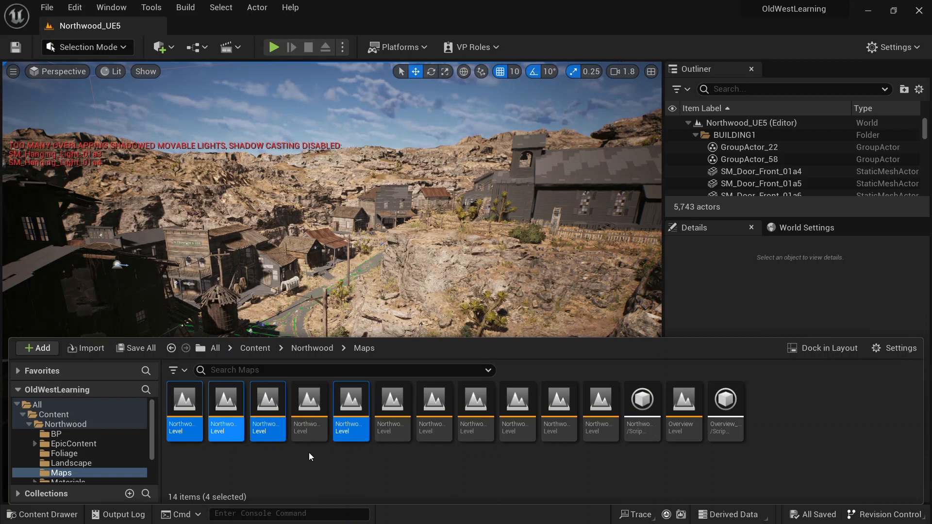
mouse_move(343, 414)
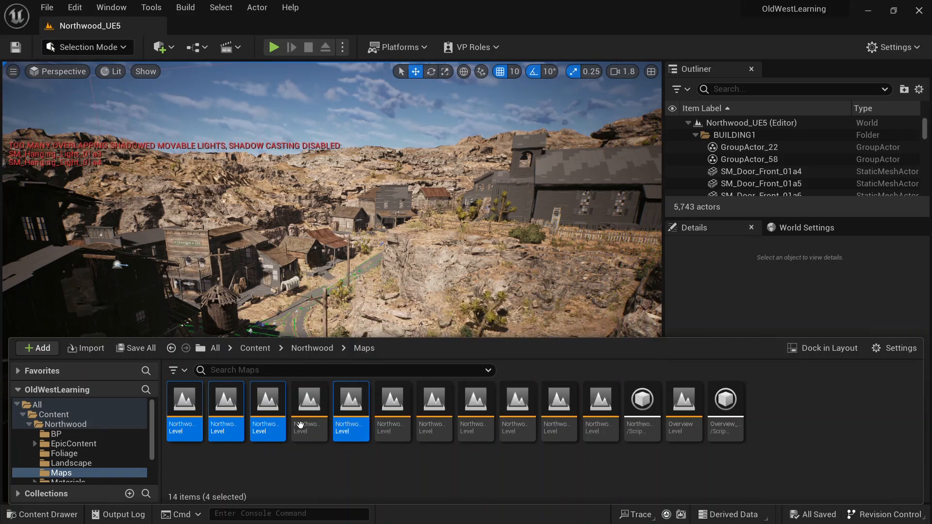
right_click(264, 407)
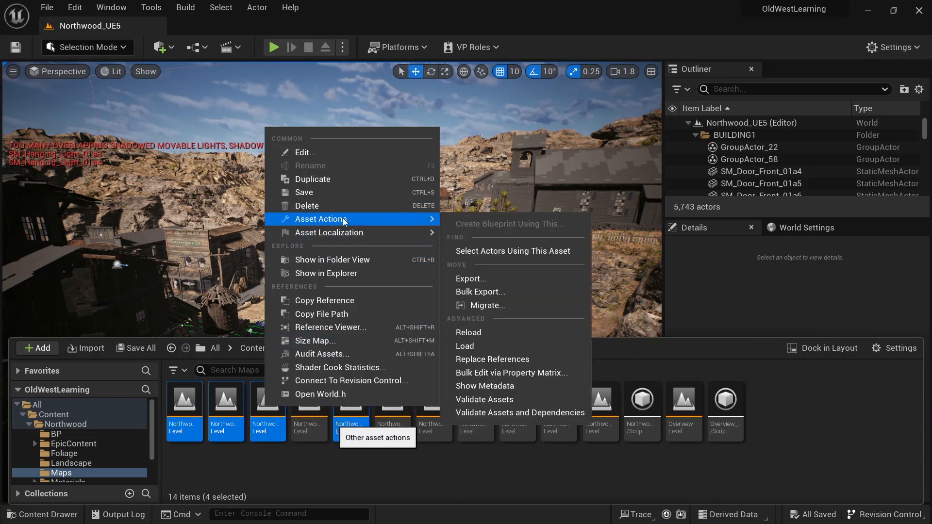
left_click(495, 309)
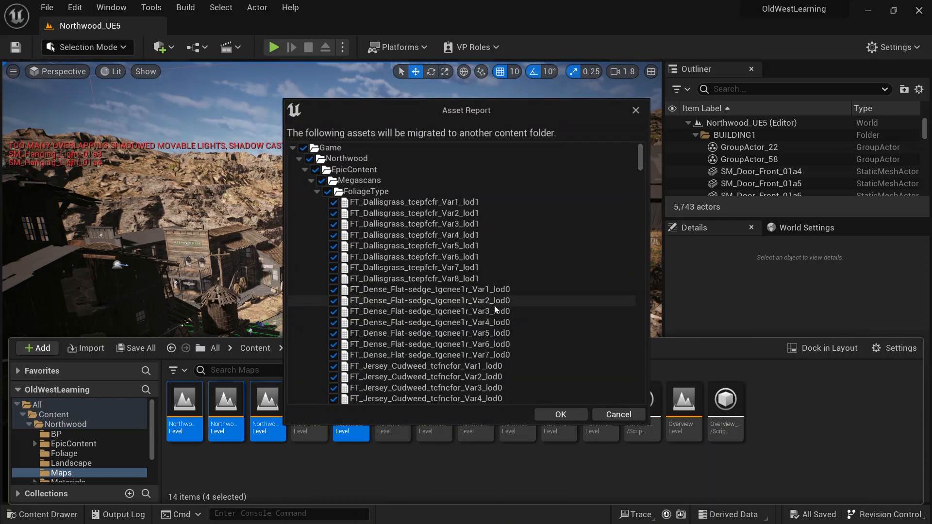
mouse_move(642, 153)
left_mouse_down()
mouse_move(644, 380)
mouse_move(653, 340)
mouse_move(646, 168)
left_mouse_up()
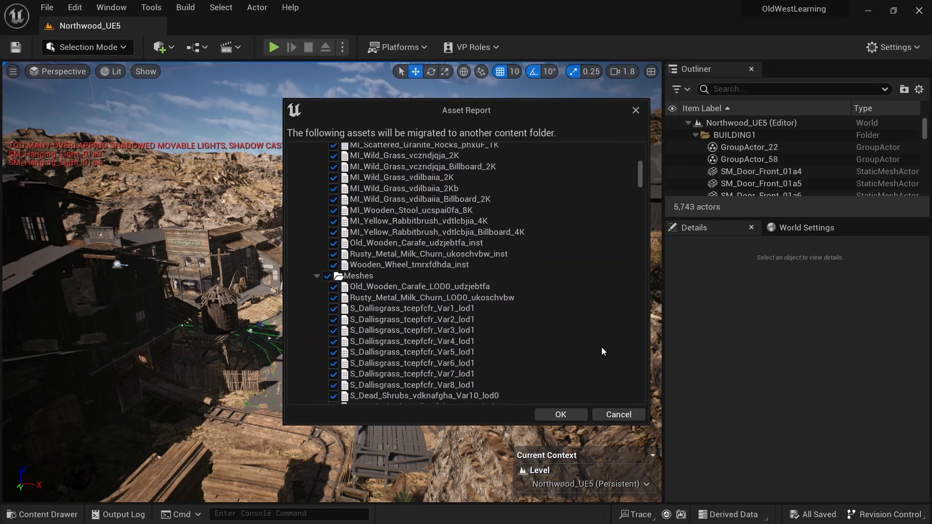
left_click(560, 414)
Step: Choose the TheWalkingDead project's Content folder as the migration destination
left_click(80, 31)
left_click(80, 30)
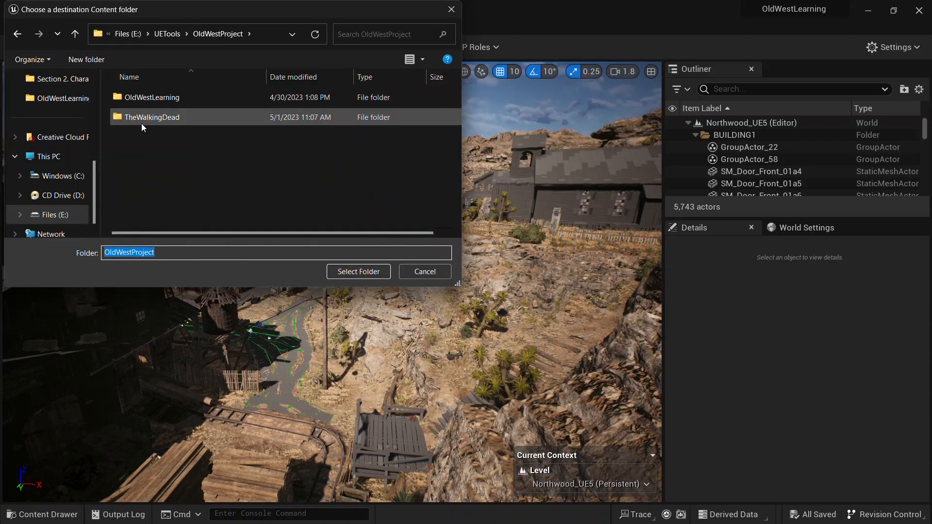
double_click(160, 122)
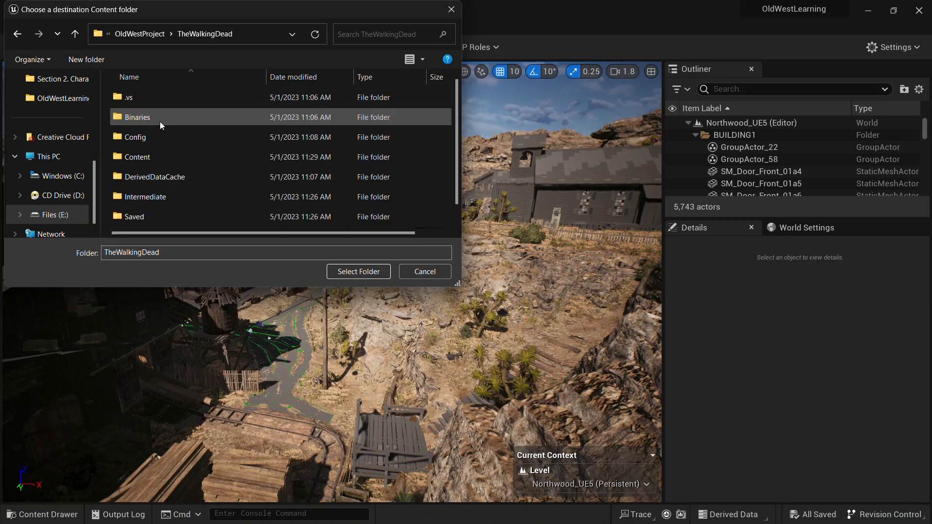
double_click(151, 159)
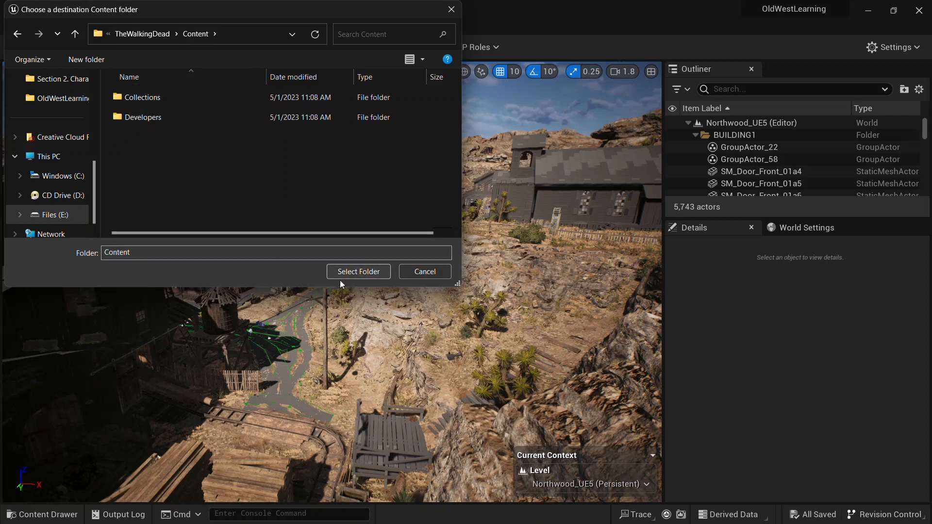
left_click(357, 278)
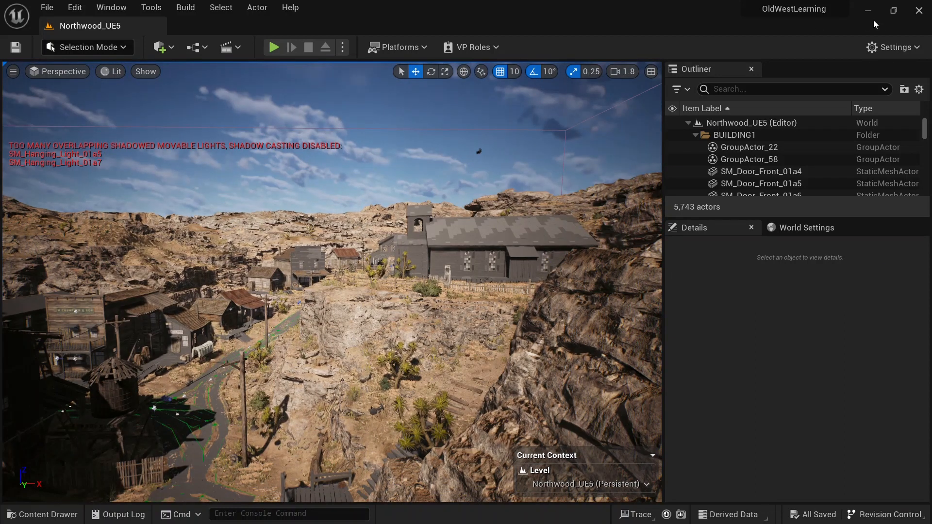
Step: Close the OldWestLearning editor and fly around the default level of the TheWalkingDead project
left_click(920, 18)
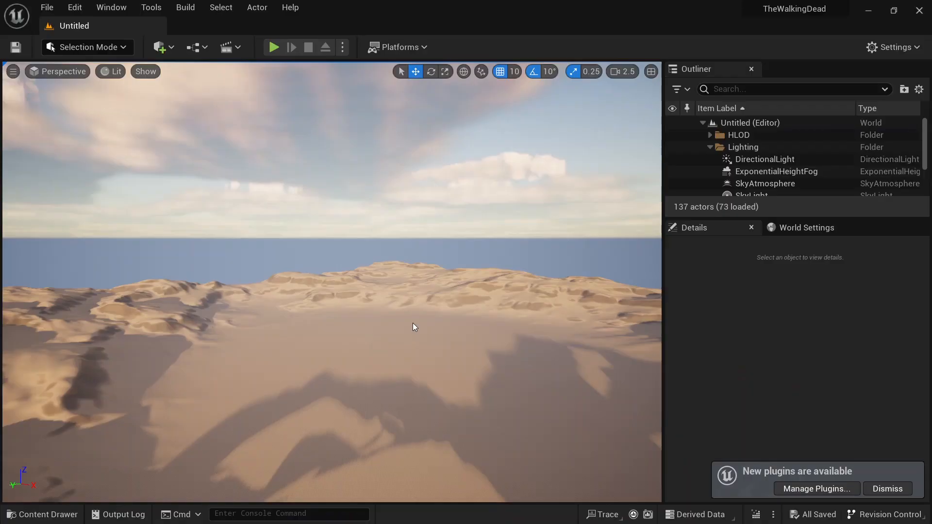
right_click_drag(413, 322, 637, 235)
key("w")
scroll(413, 322, "up", 6)
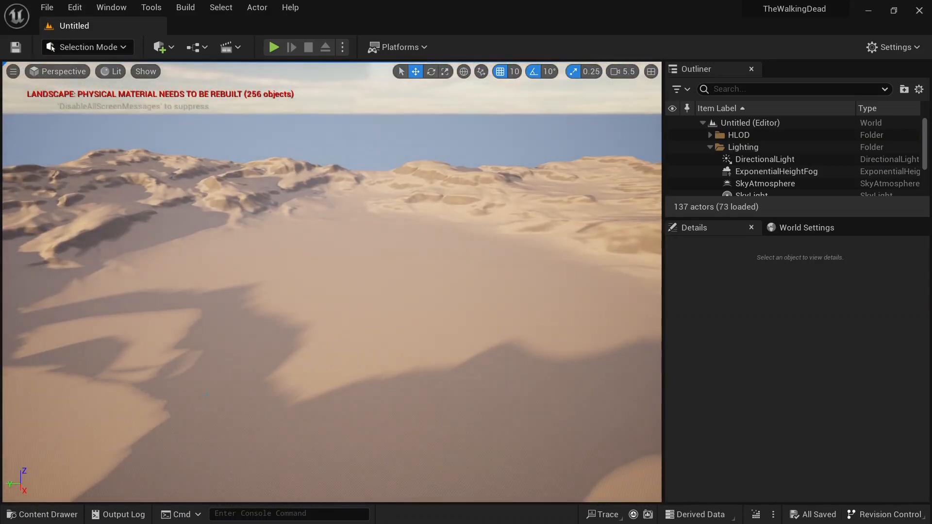
Step: Browse the migrated Northwood folder and its Maps subfolder in the content drawer
left_click(48, 514)
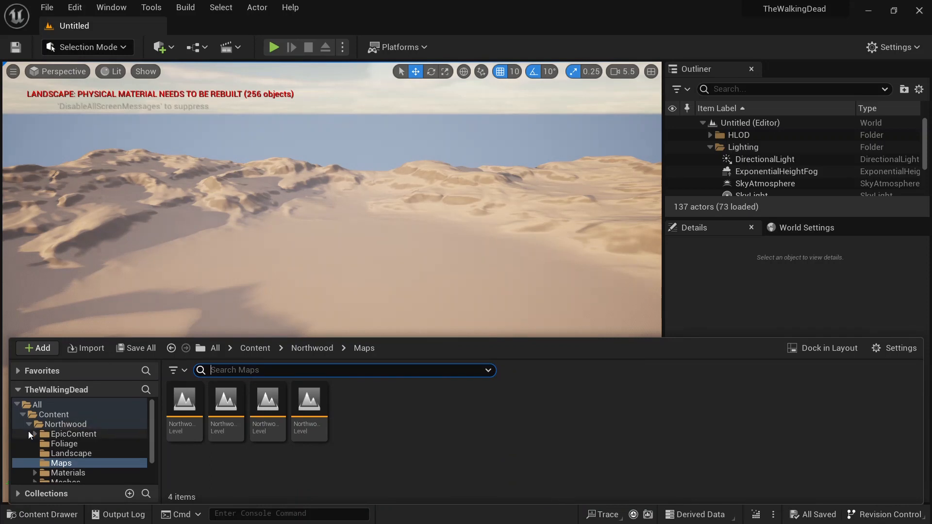
left_click(28, 425)
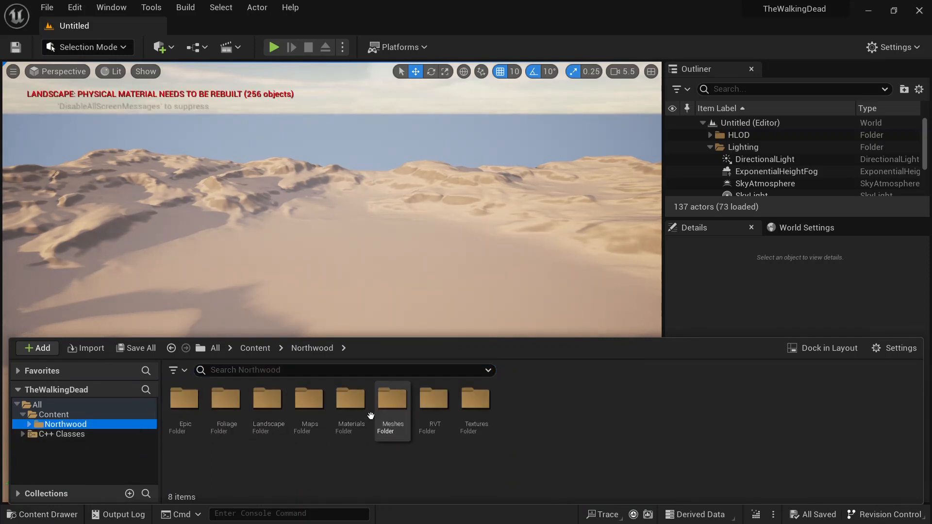
double_click(301, 419)
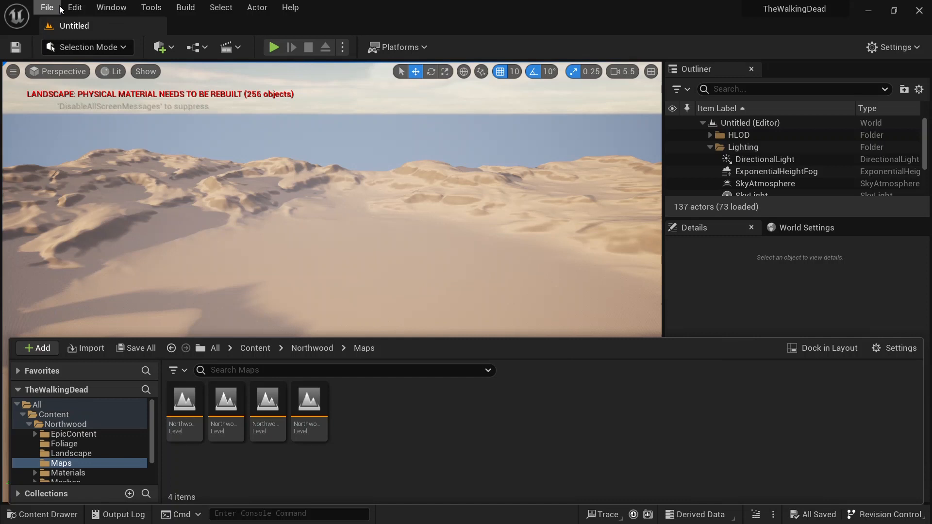
left_click(32, 423)
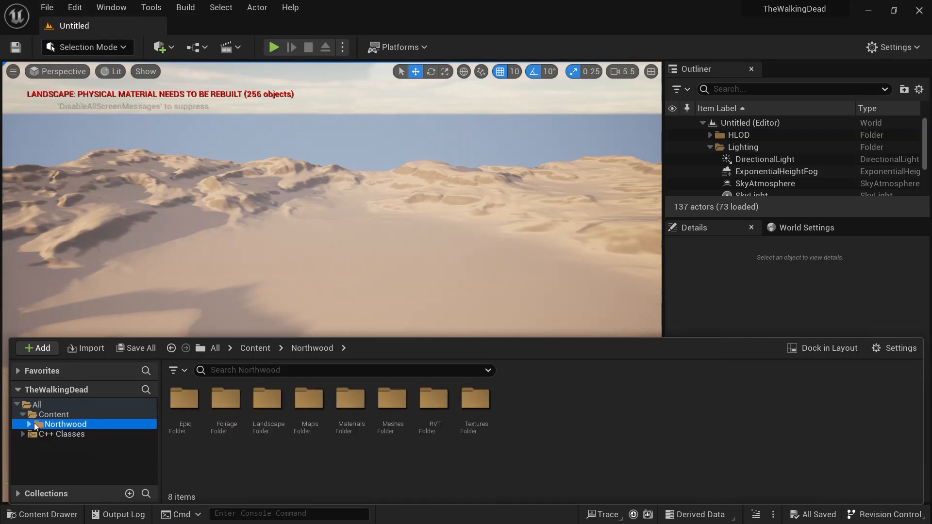
Step: Create a new folder named Mpas under Content and open it
left_click(60, 415)
right_click(333, 445)
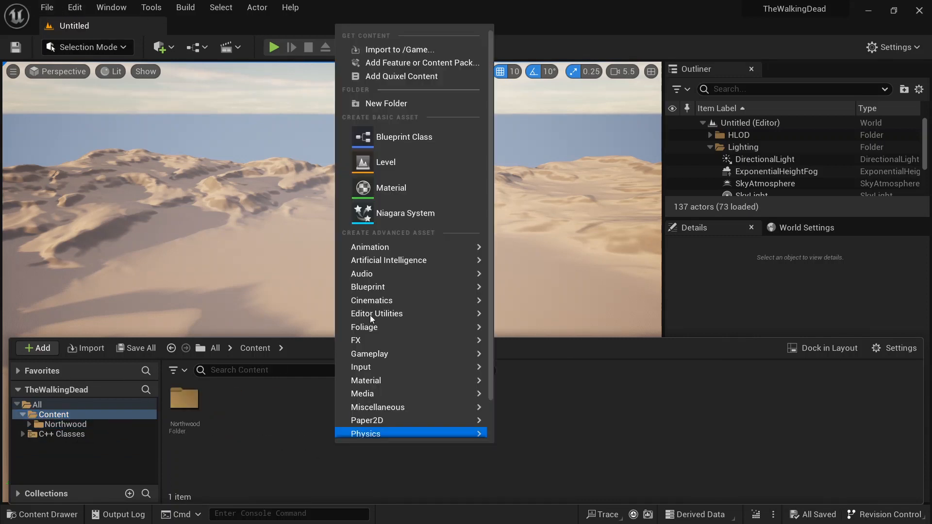
left_click(406, 103)
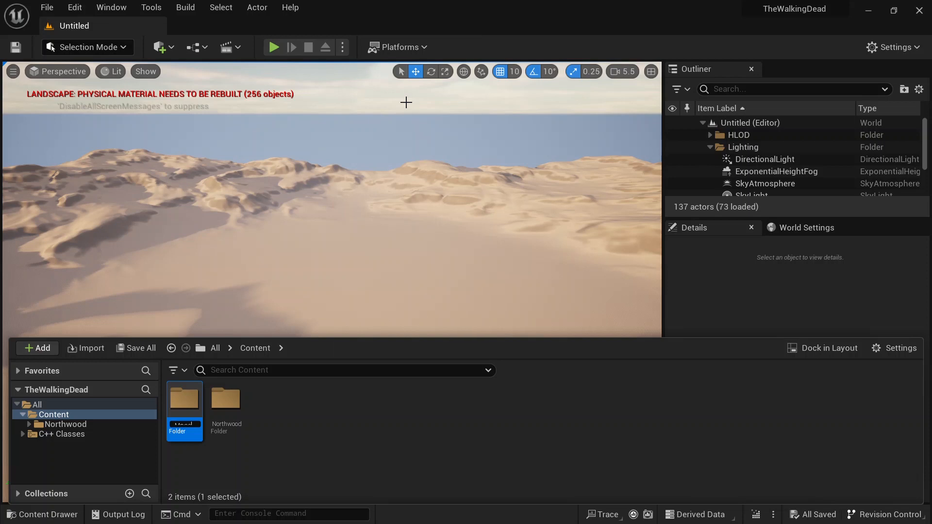
key("Return")
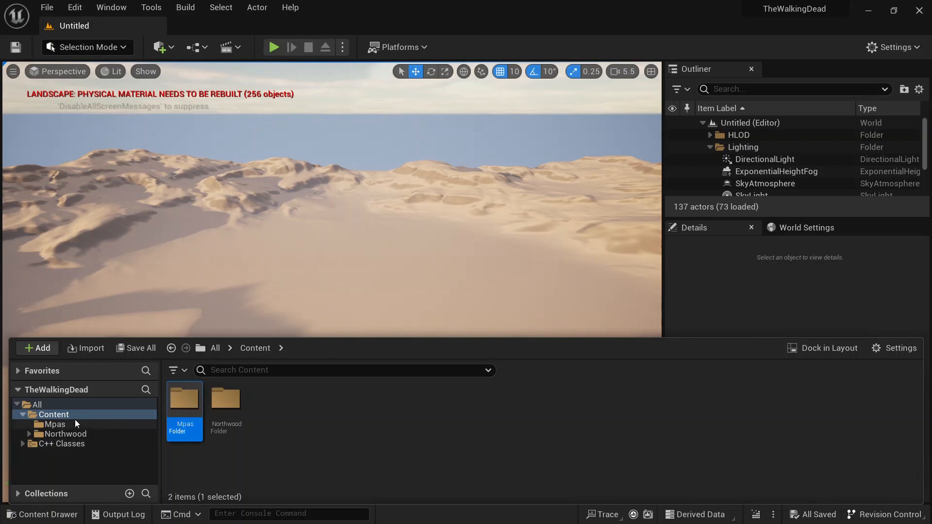
double_click(199, 413)
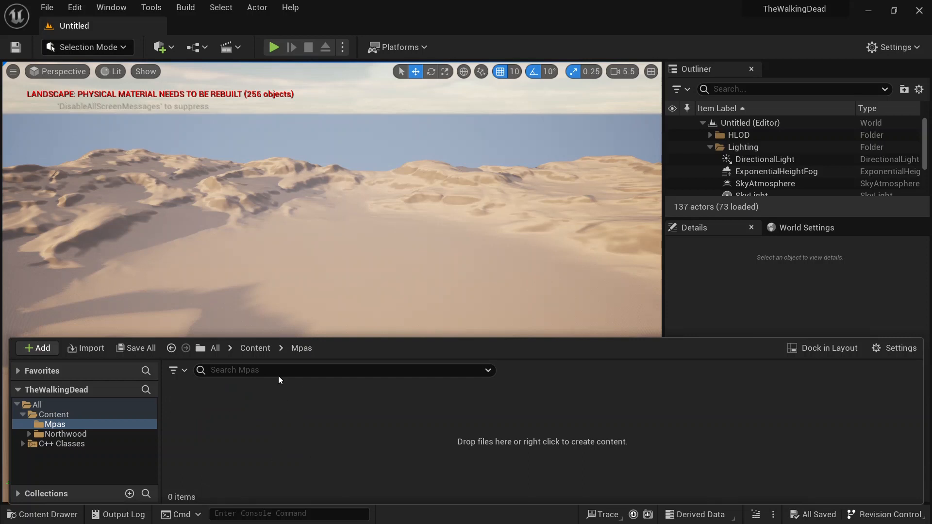
Step: Create a new Empty Level
left_click(45, 7)
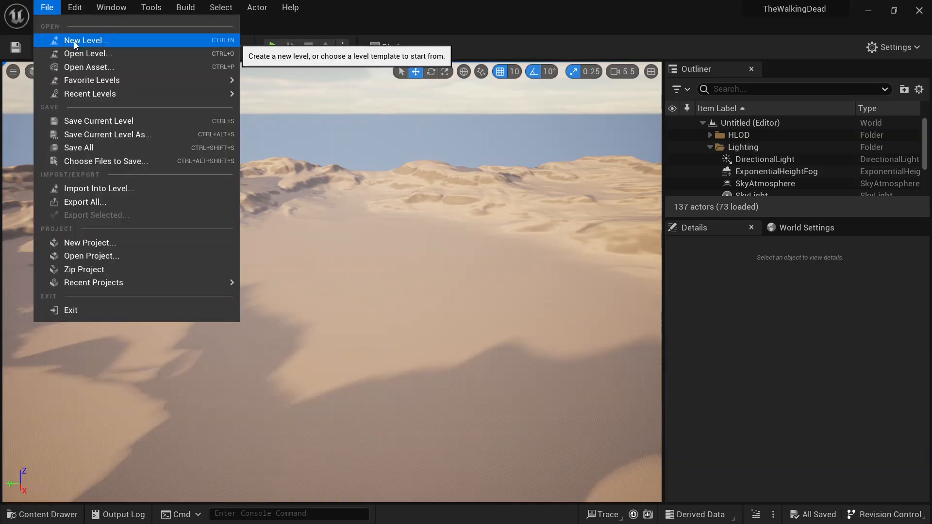
left_click(74, 42)
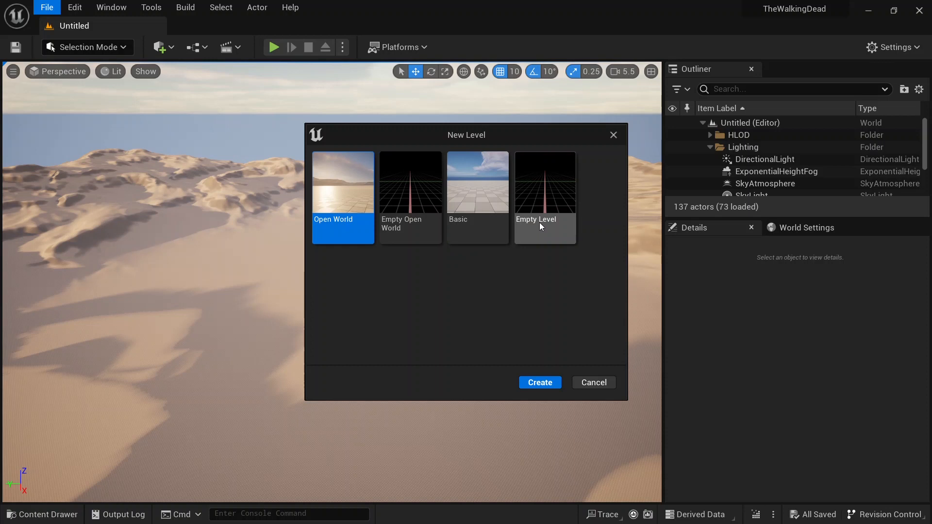
left_click(552, 205)
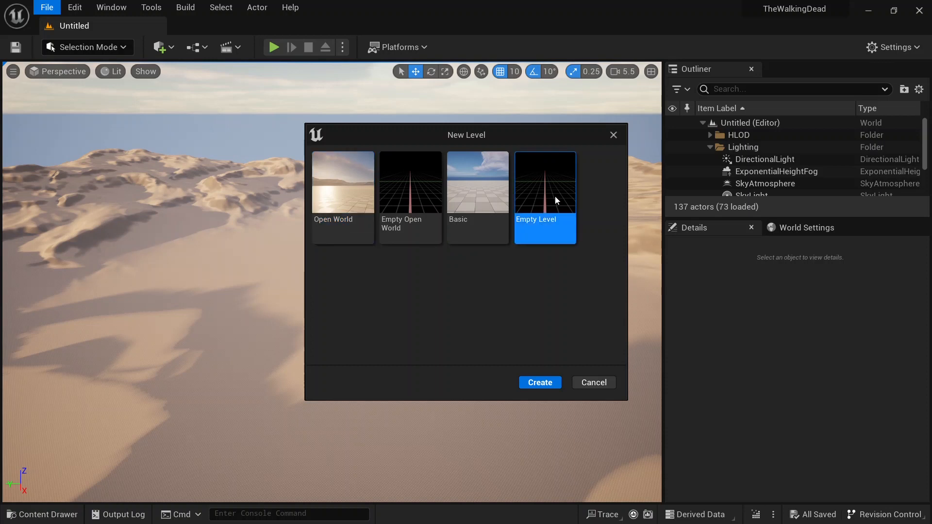
left_click(542, 384)
Step: Save the current level as Main in the Mpas folder
left_click(47, 7)
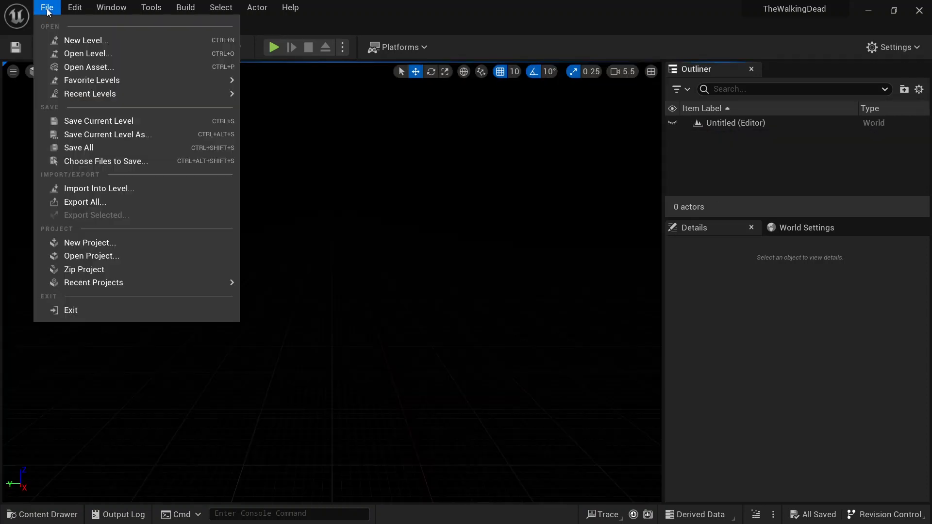
left_click(117, 121)
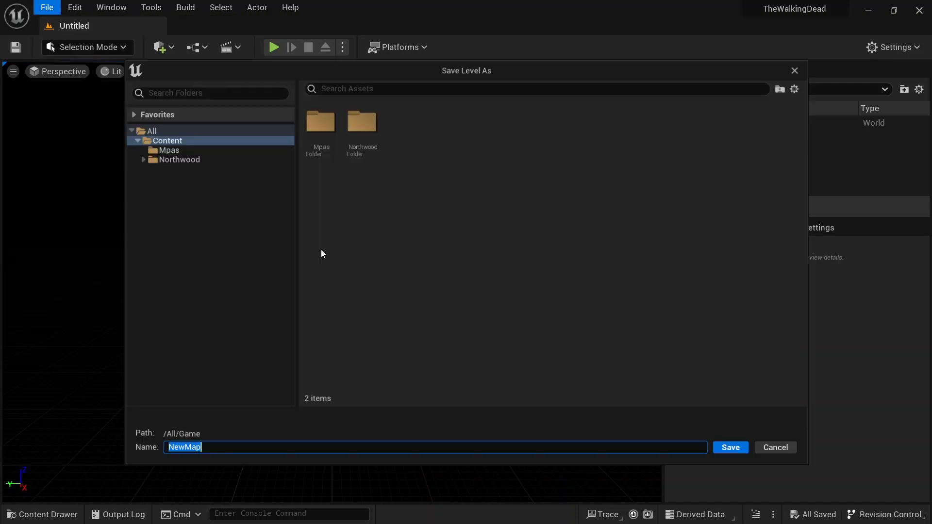
double_click(324, 134)
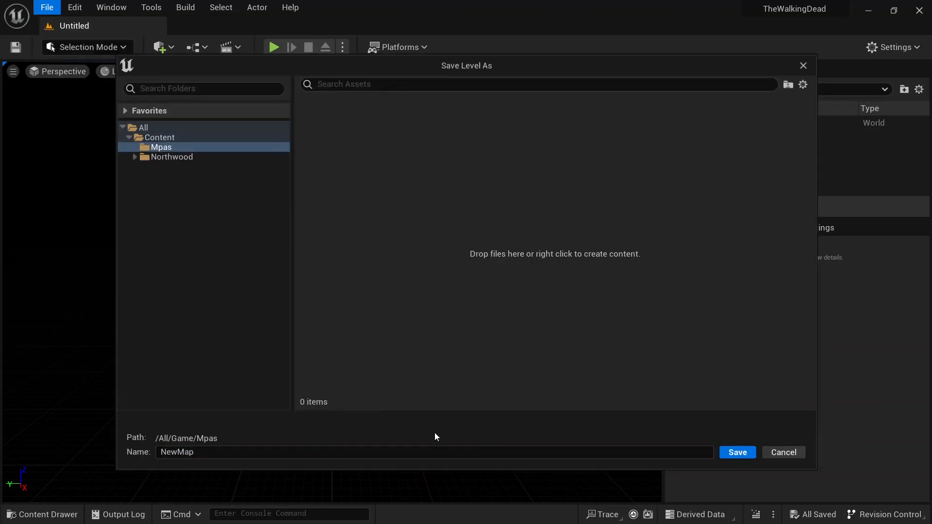
double_click(211, 451)
type("Mai")
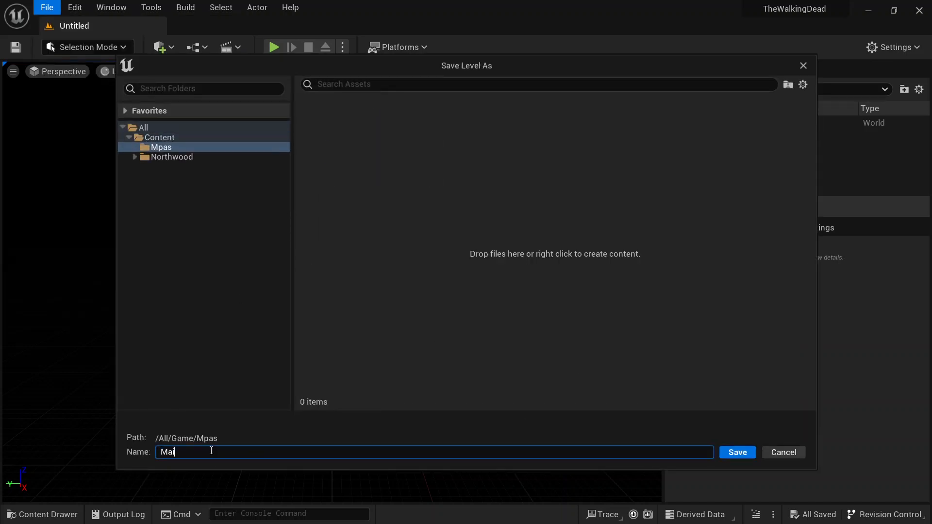
type("n")
key("Return")
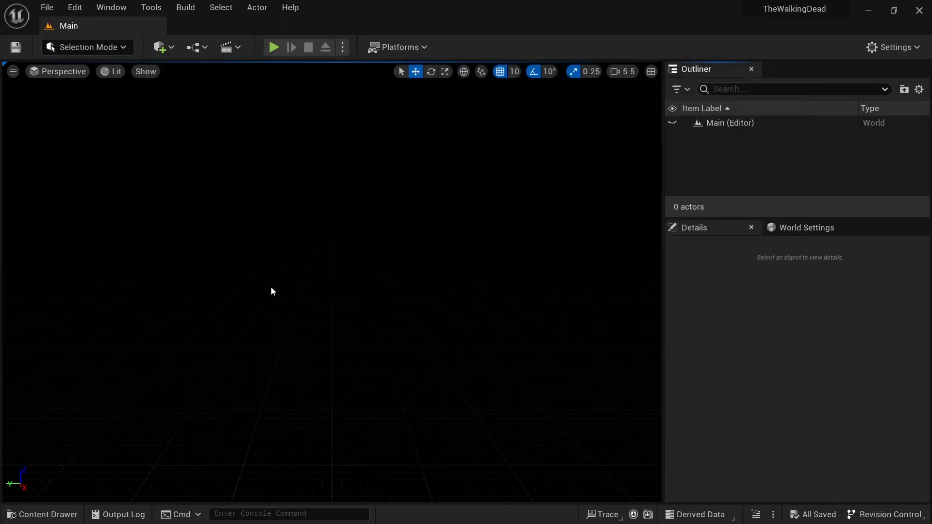
Step: Open the migrated Northwood_Lighting_Dusk map from Northwood's Maps folder
left_click(39, 514)
left_click(68, 434)
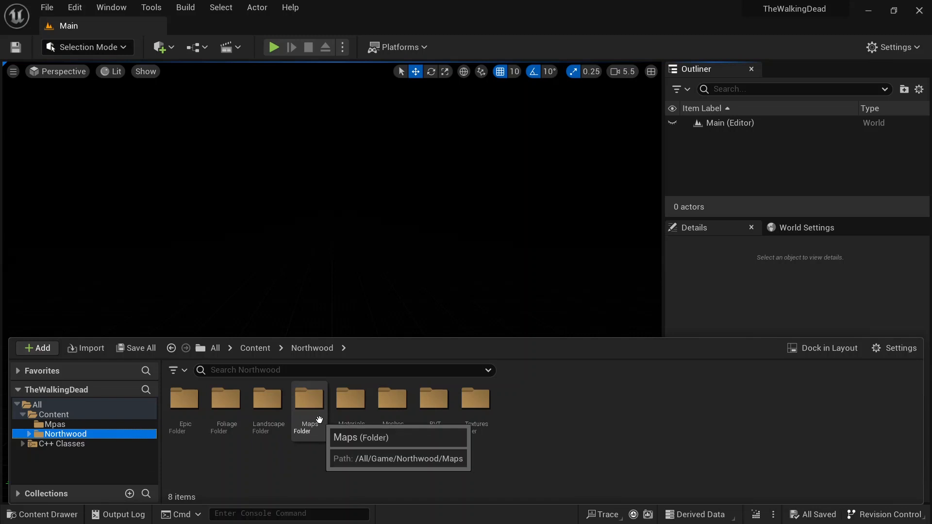
double_click(310, 408)
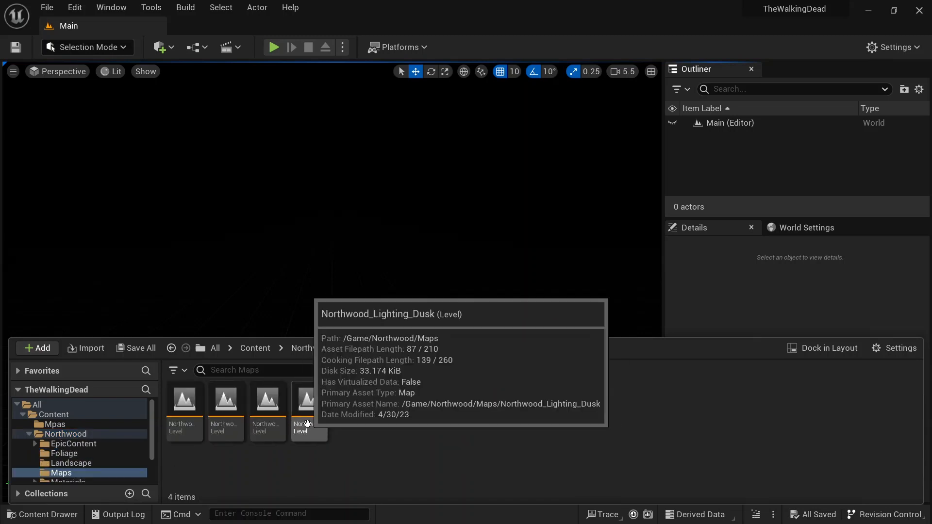
double_click(307, 424)
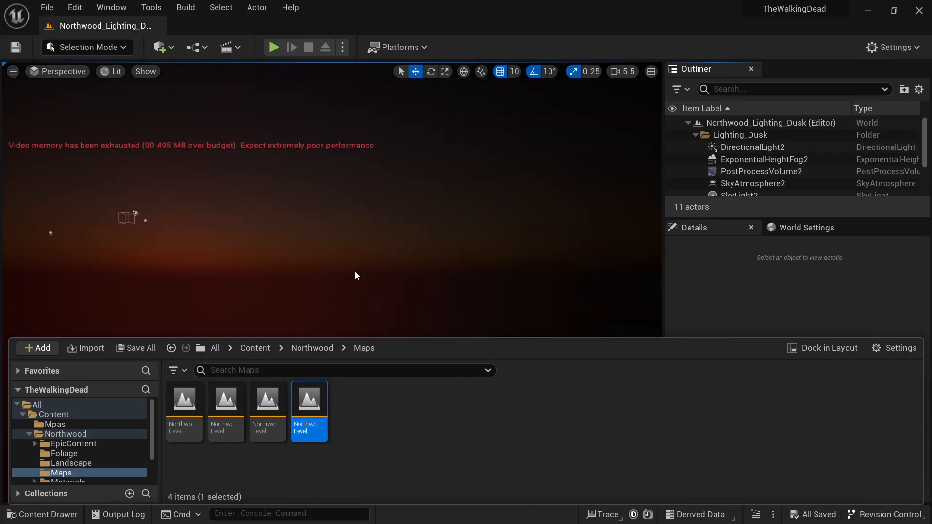
Step: Examine the Northwood_Lighting_Dusk level and its lighting actors in the Outliner
right_click_drag(332, 219, 272, 215)
key("w")
mouse_move(412, 286)
right_mouse_down()
mouse_move(401, 235)
mouse_move(372, 275)
mouse_move(448, 287)
mouse_move(423, 275)
mouse_move(422, 282)
right_mouse_up()
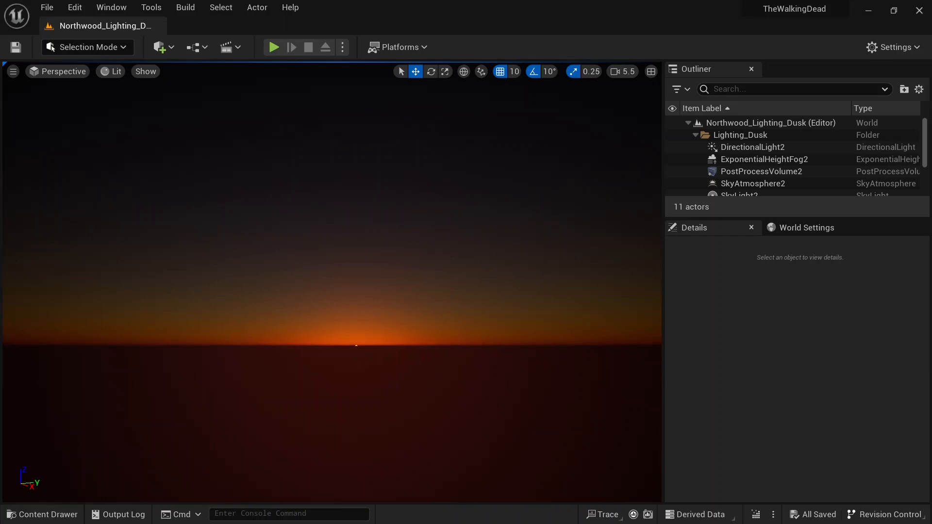
left_click_drag(742, 217, 741, 372)
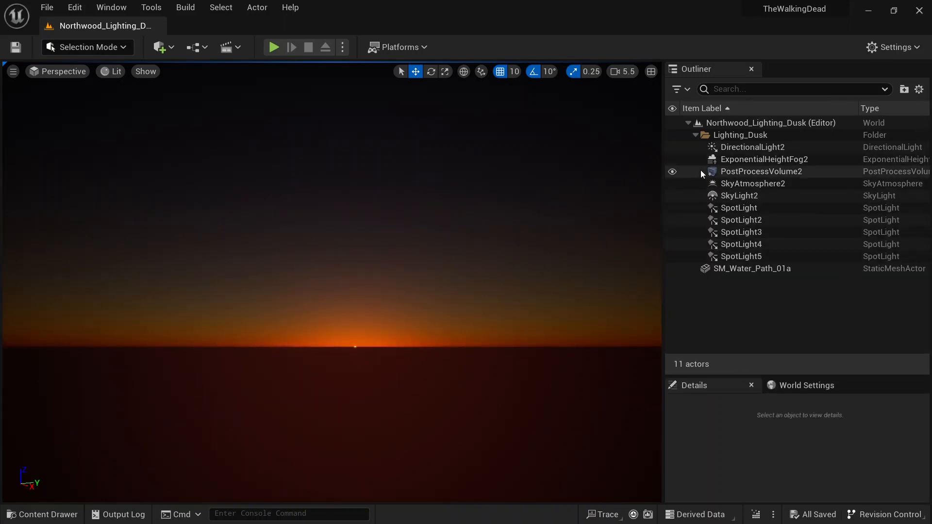
mouse_move(401, 407)
right_mouse_down()
mouse_move(417, 395)
mouse_move(399, 417)
right_mouse_up()
left_click(30, 513)
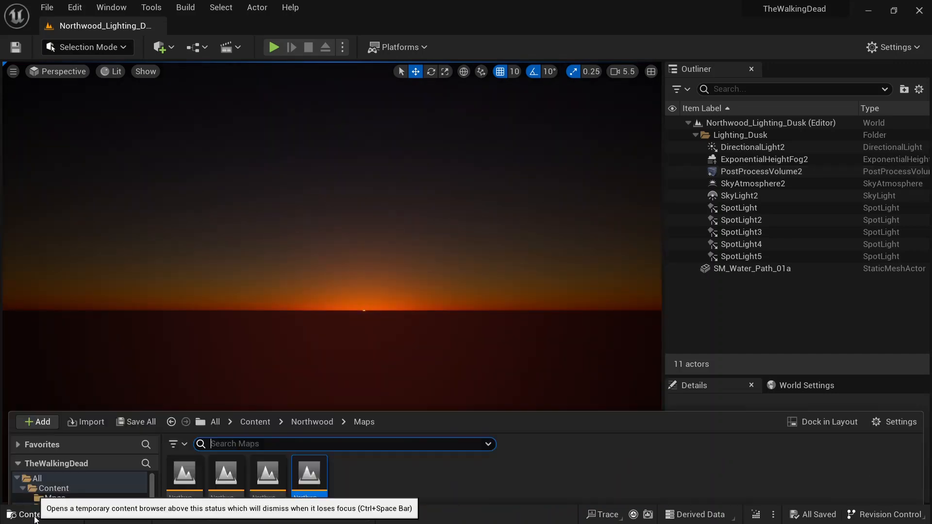
left_click(301, 411)
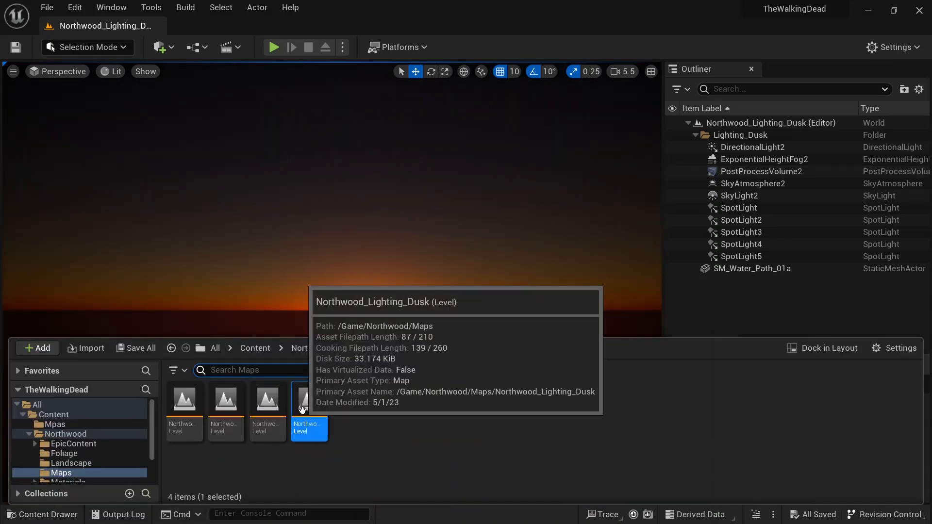
Step: Try to delete the open Northwood_Lighting_Dusk level from the Maps folder
key("Delete")
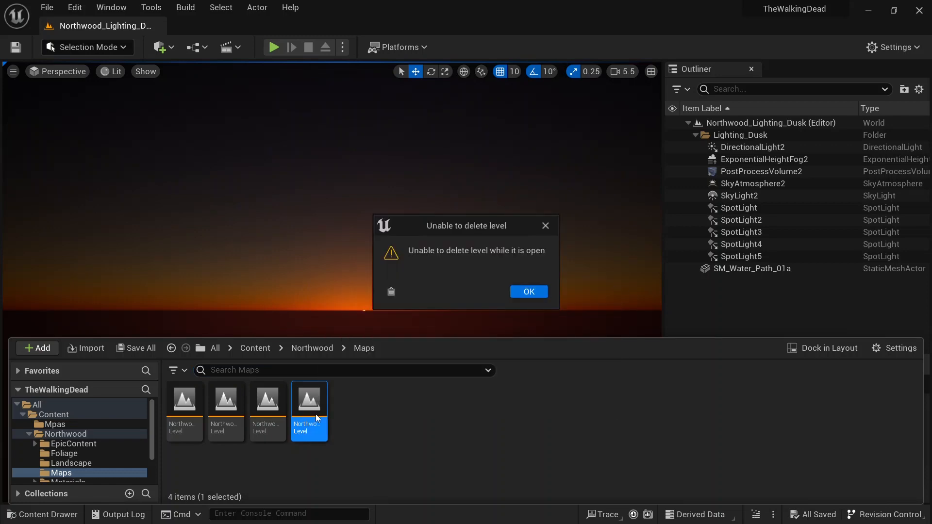
left_click(530, 292)
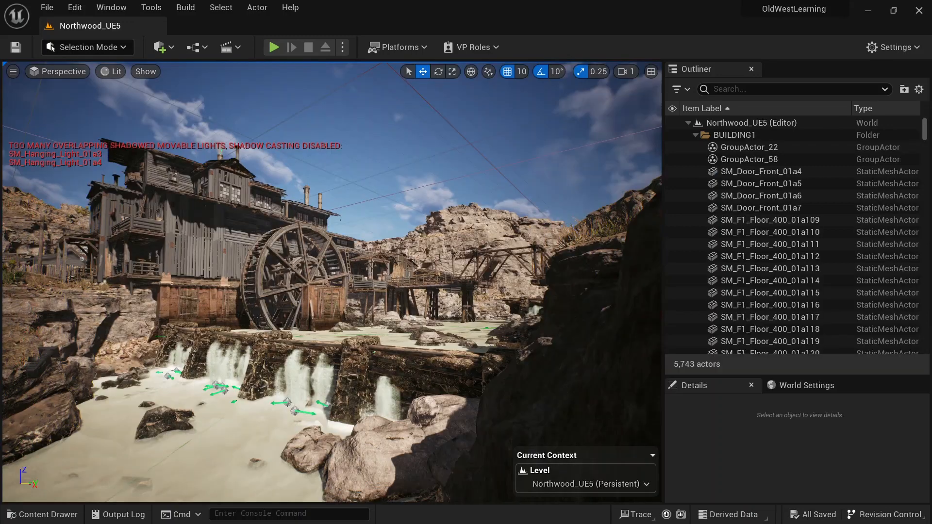
Step: Switch to the OldWestLearning project and open the Northwood_Lighting_AfternoonClassic map to preview its lighting
right_click_drag(384, 248, 403, 243)
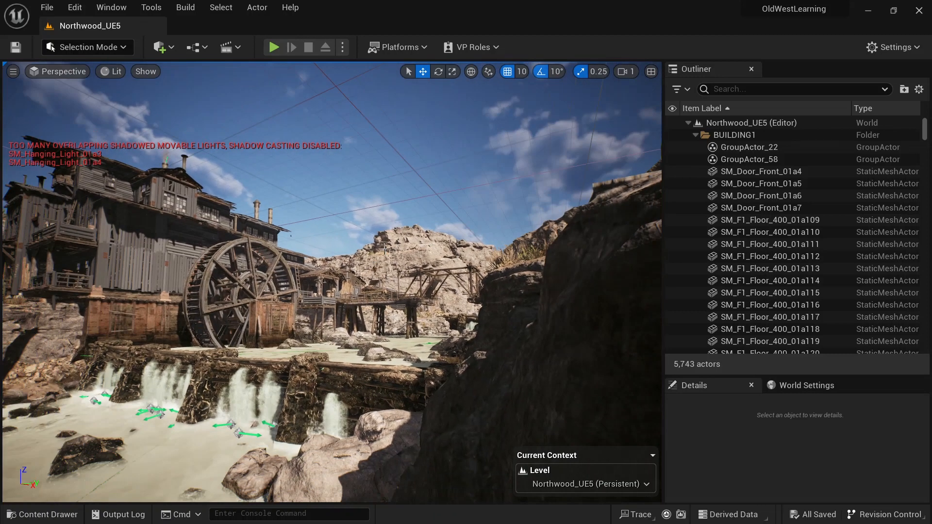
key("ctrl+space")
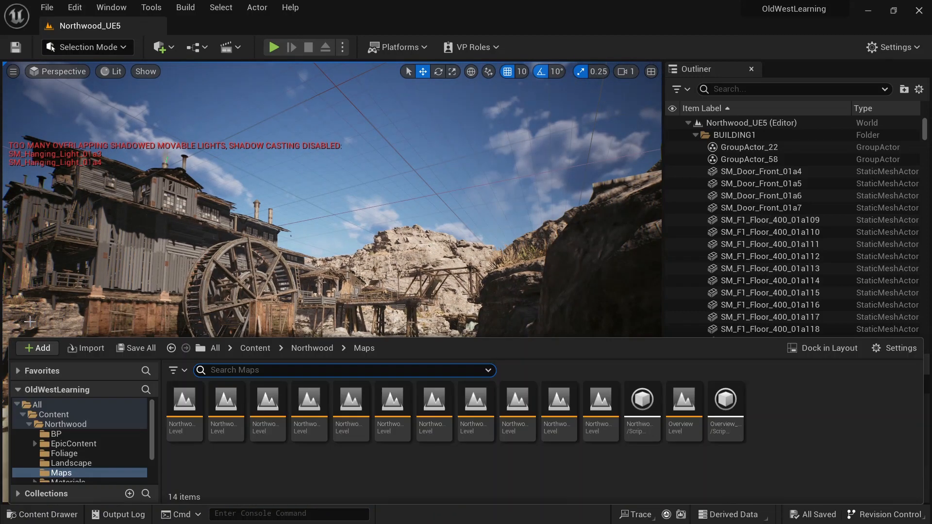
mouse_move(314, 414)
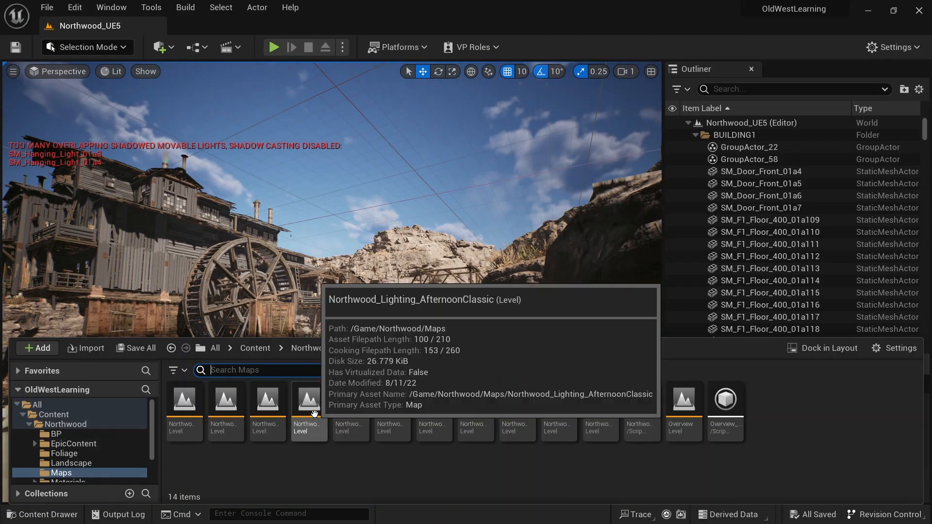
mouse_move(274, 420)
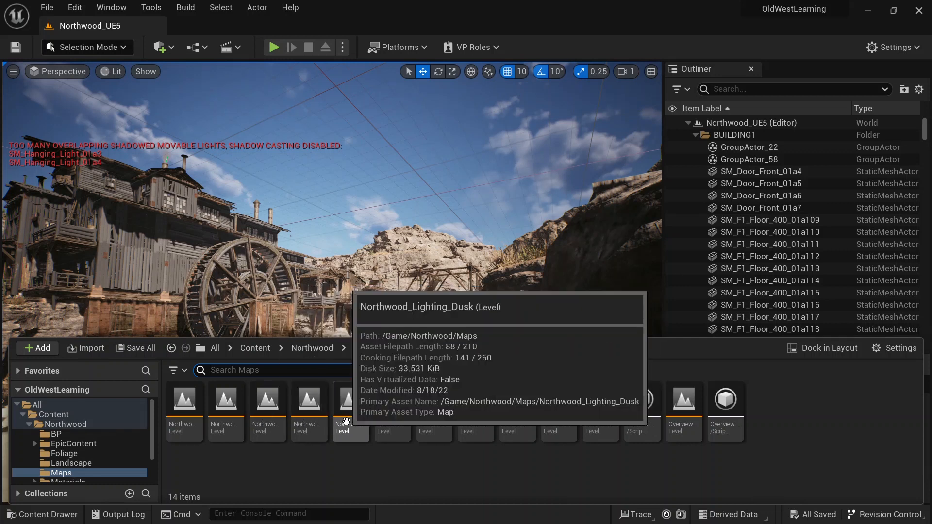
mouse_move(397, 409)
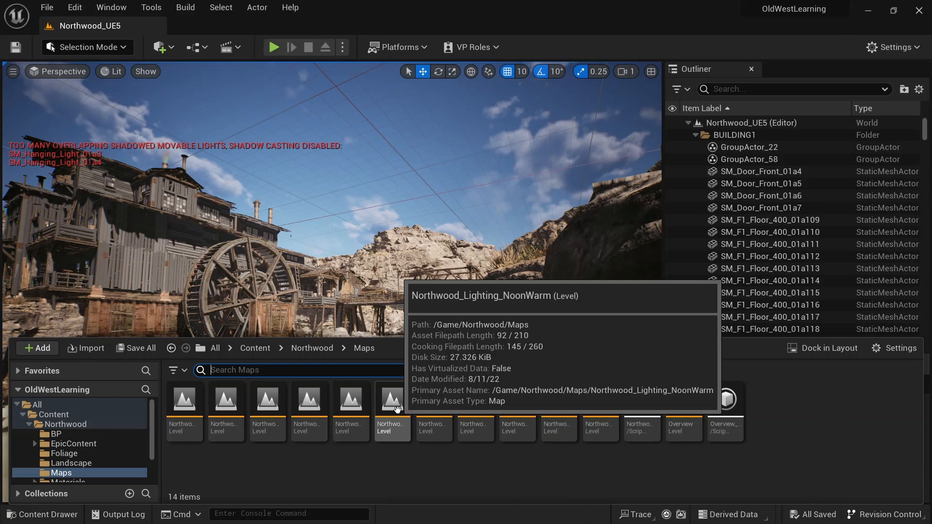
mouse_move(438, 412)
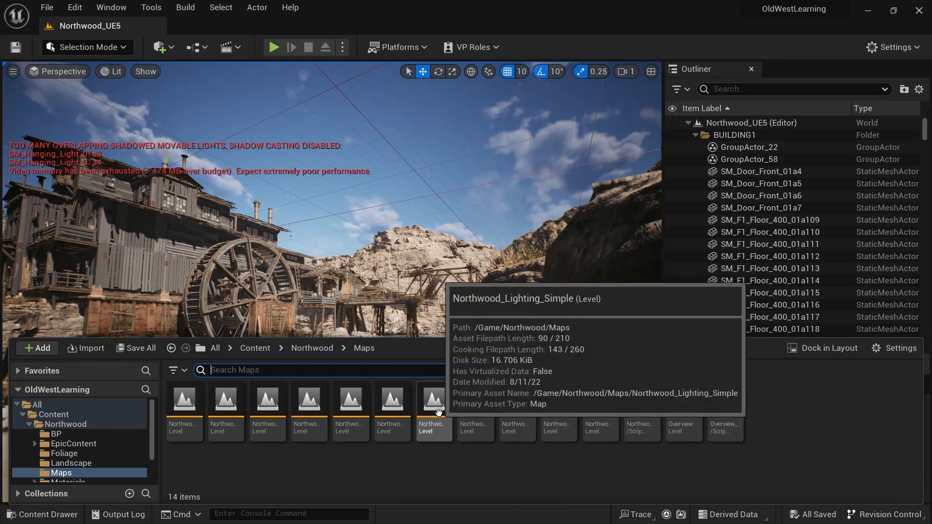
double_click(316, 416)
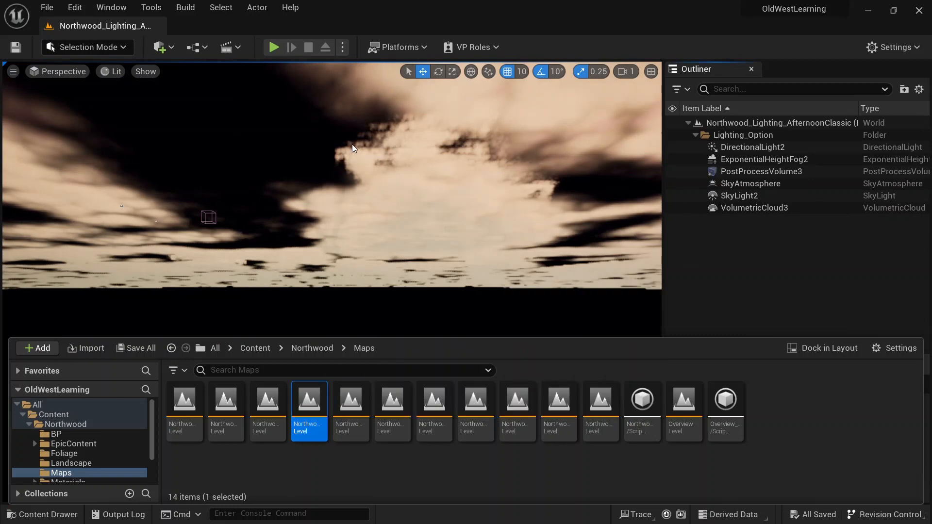
right_click_drag(352, 148, 349, 175)
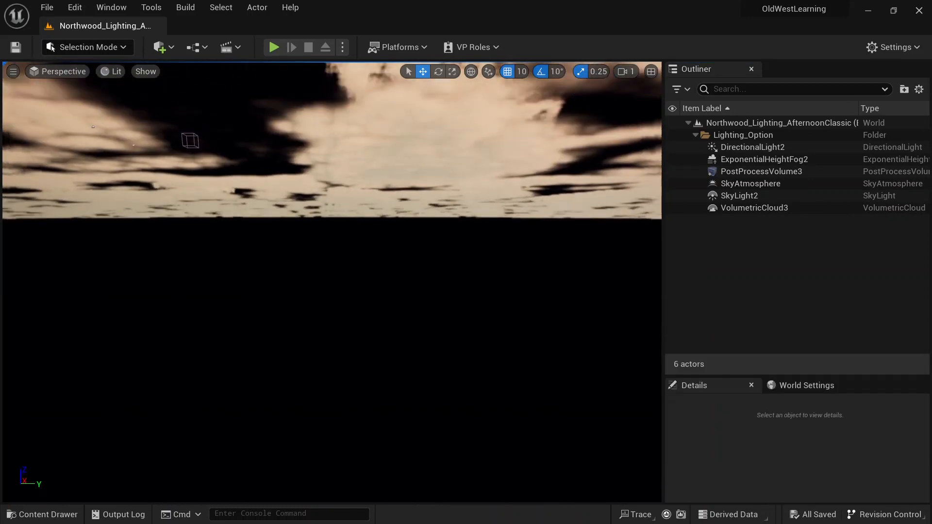
Step: Preview the Northwood_Lighting_Dusk and Northwood_Lighting_NoonWarm maps in turn from the Maps folder
left_click(39, 514)
double_click(352, 401)
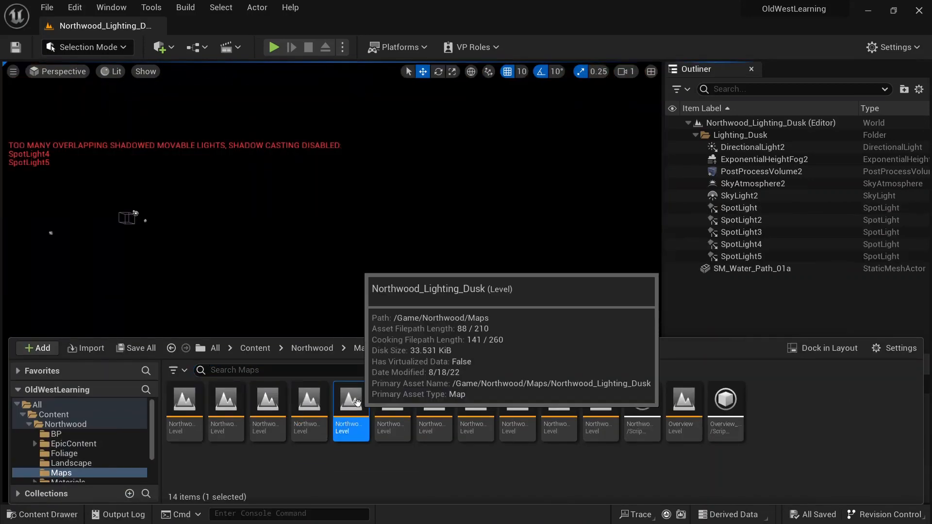
right_click_drag(36, 145, 37, 194)
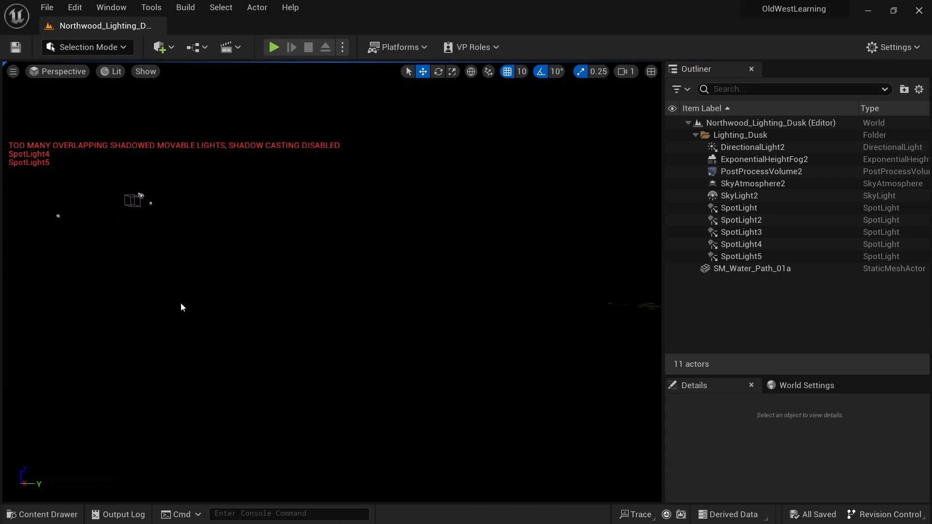
left_click(53, 519)
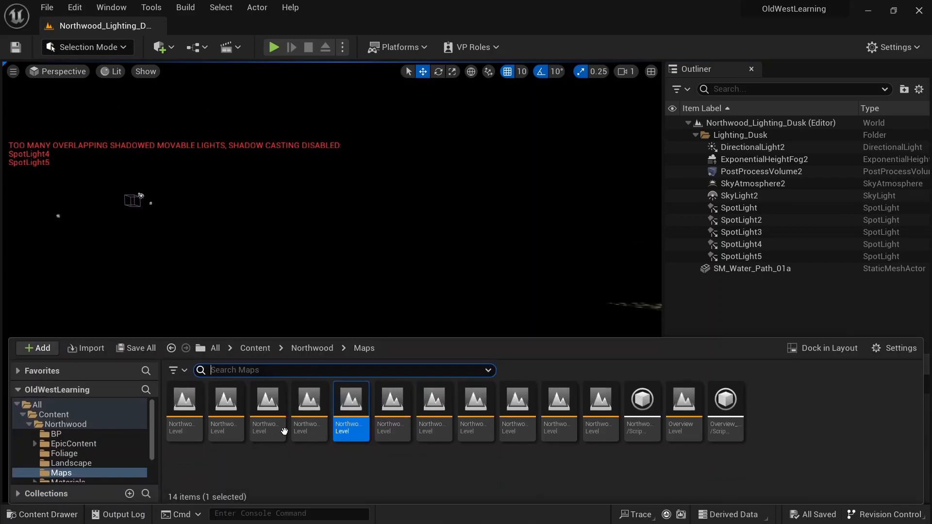
left_click(393, 403)
double_click(394, 403)
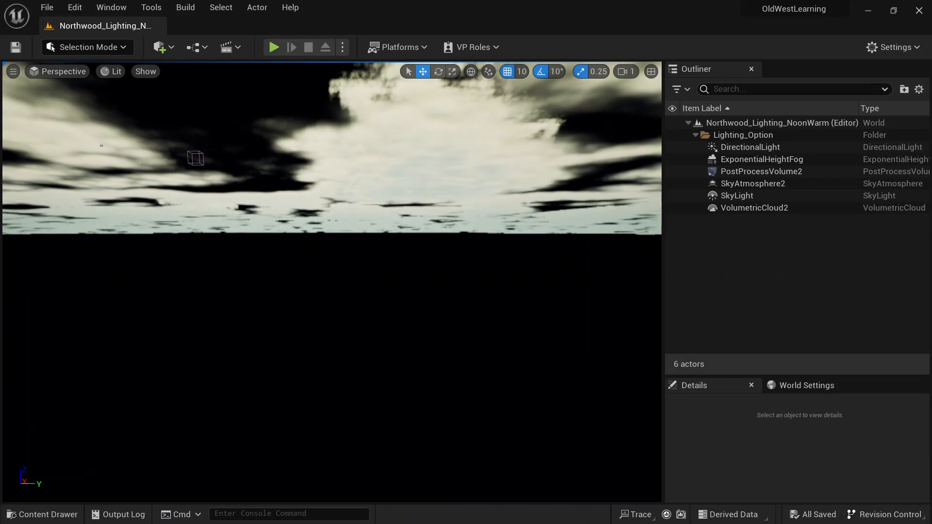
middle_click_drag(357, 228, 356, 238)
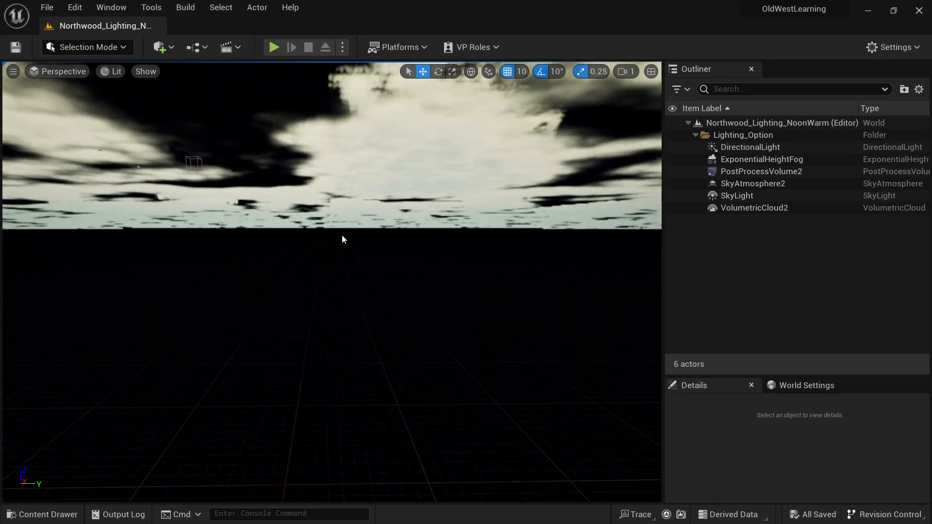
Step: Preview the Northwood_Lighting_Simple map, then reopen the Northwood_Lighting_NoonWarm map
left_click(44, 517)
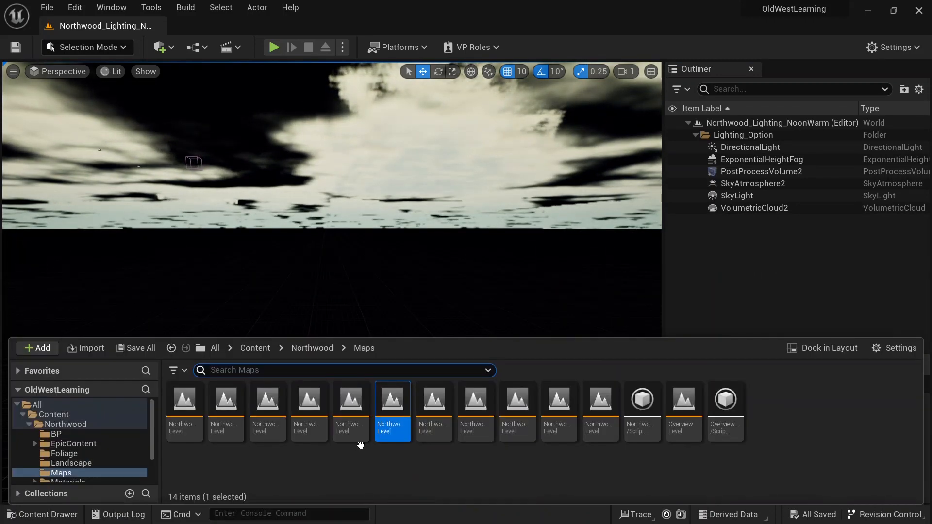
double_click(425, 428)
left_click(350, 259)
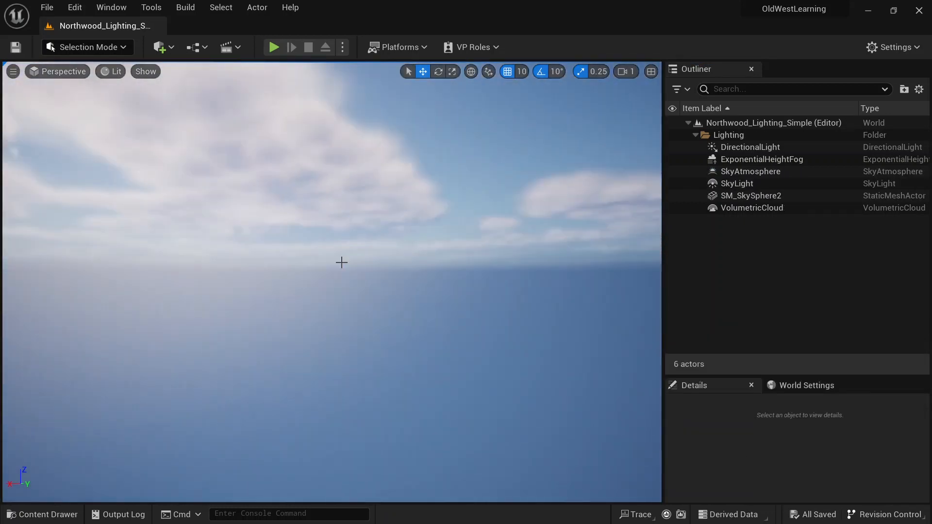
left_click(7, 519)
double_click(394, 427)
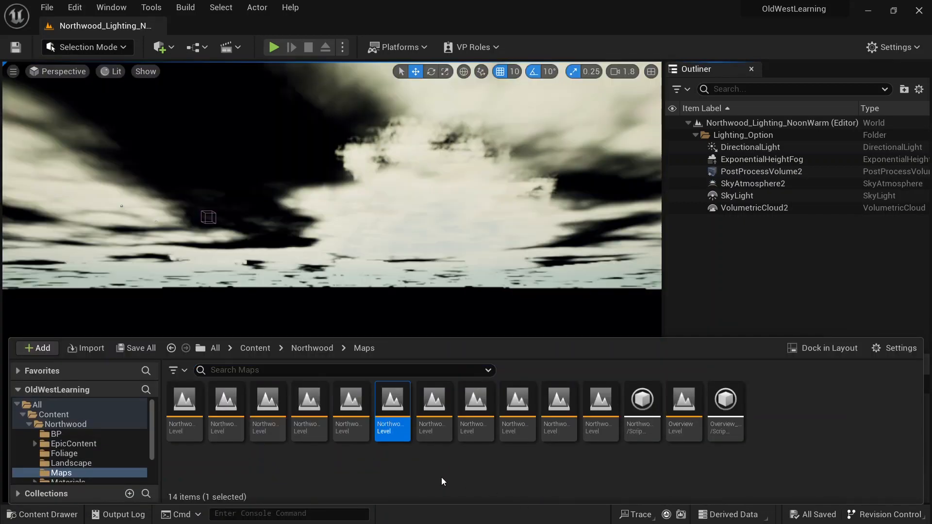
Step: Migrate the Northwood_Lighting_NoonWarm map into the TheWalkingDead project's Content folder
right_click(401, 426)
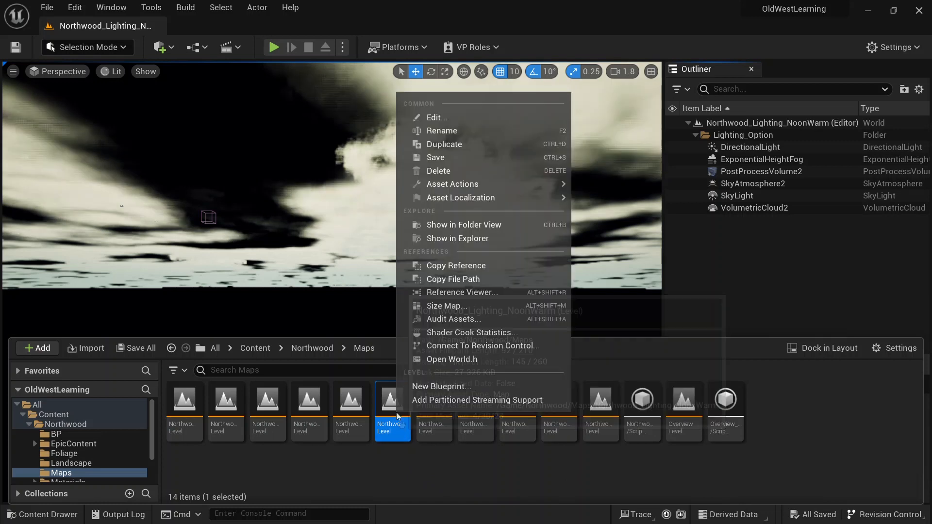
mouse_move(517, 181)
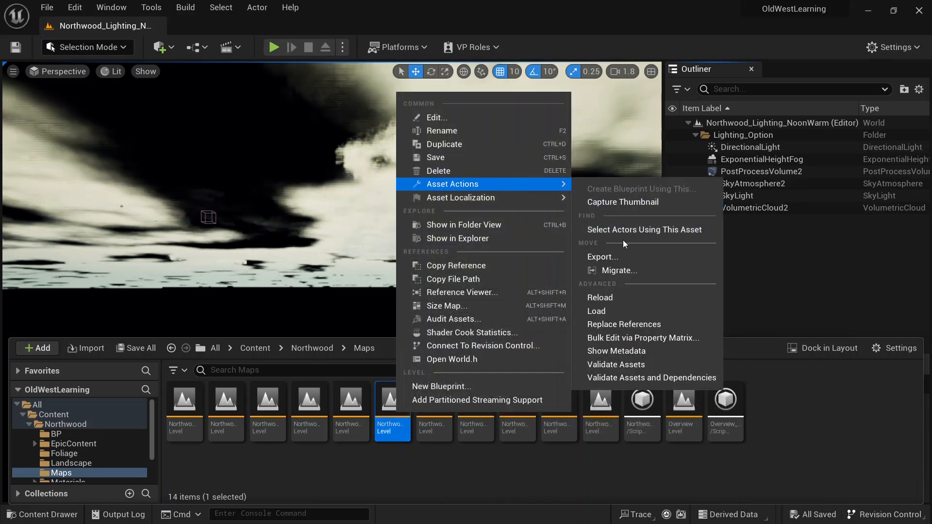
mouse_move(544, 198)
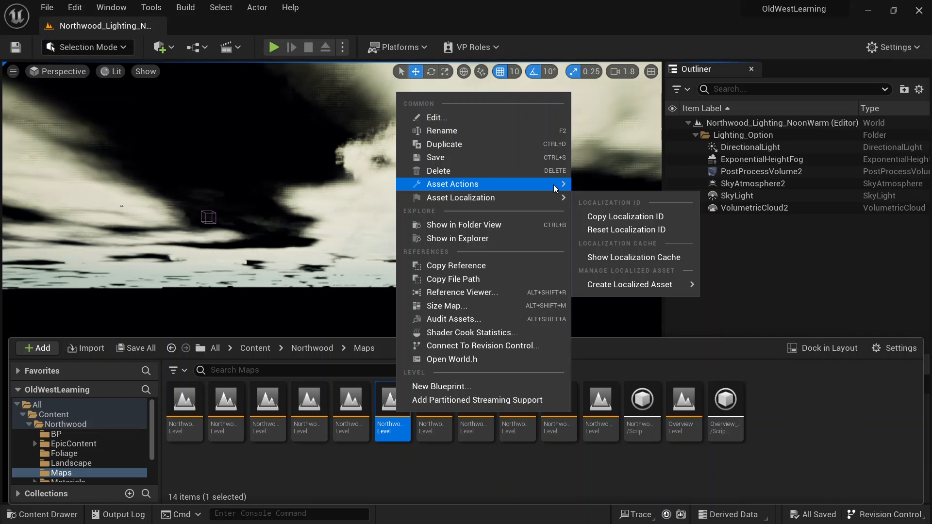
left_click(622, 269)
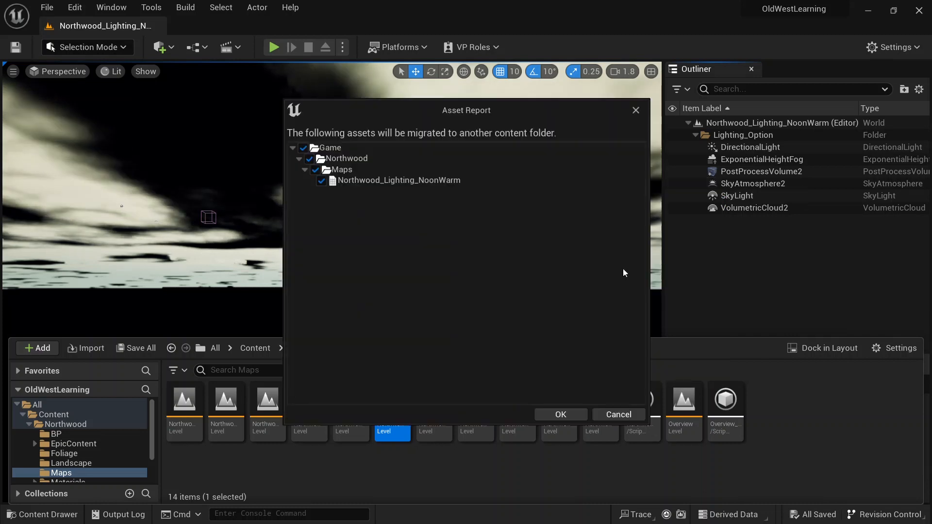
left_click(562, 414)
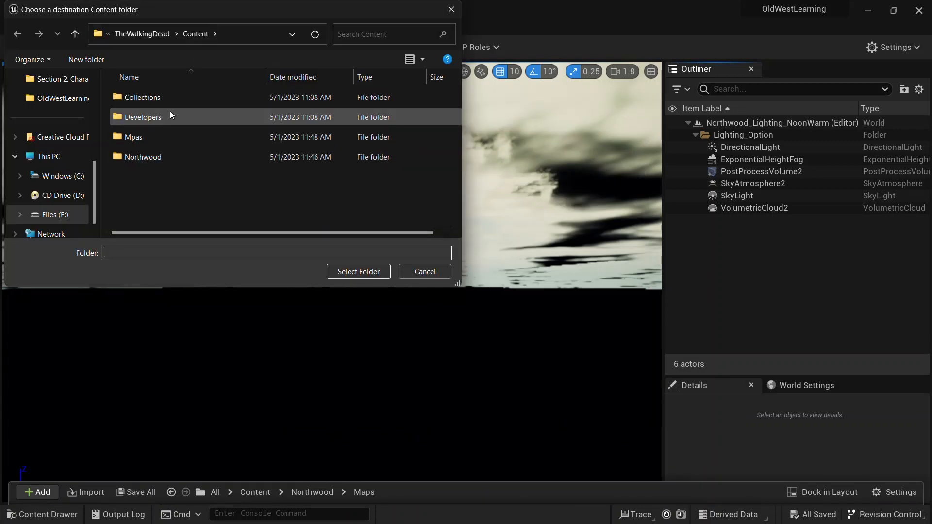
left_click(365, 272)
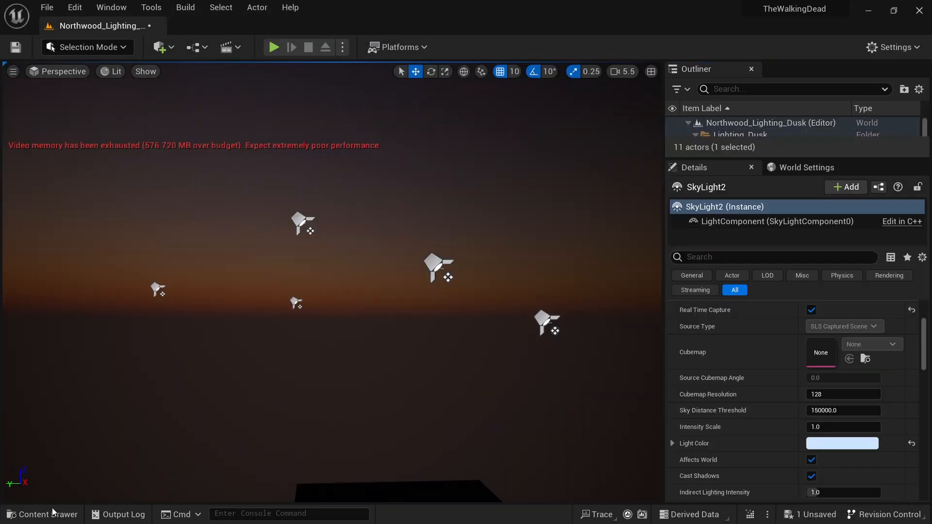
Step: Back in TheWalkingDead, open the migrated Northwood_Lighting_NoonWarm map from Northwood's Maps folder
left_click(53, 513)
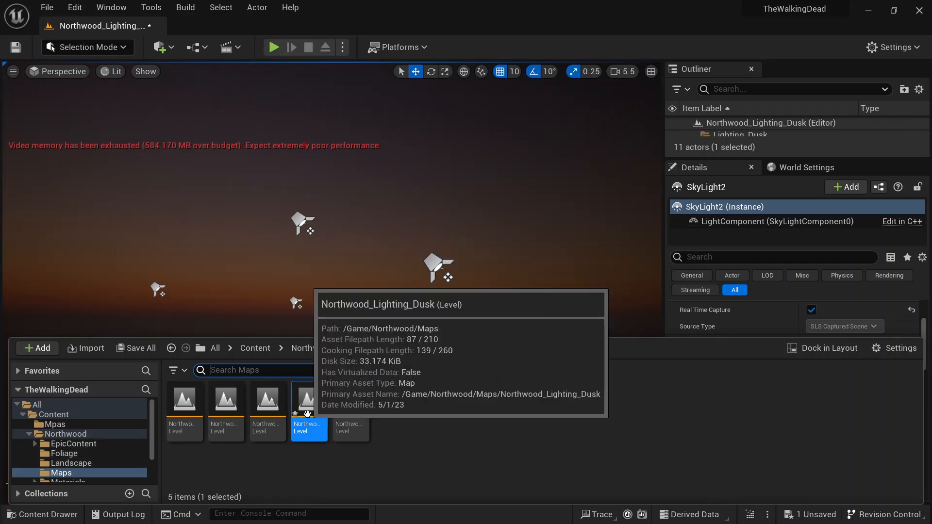
double_click(341, 412)
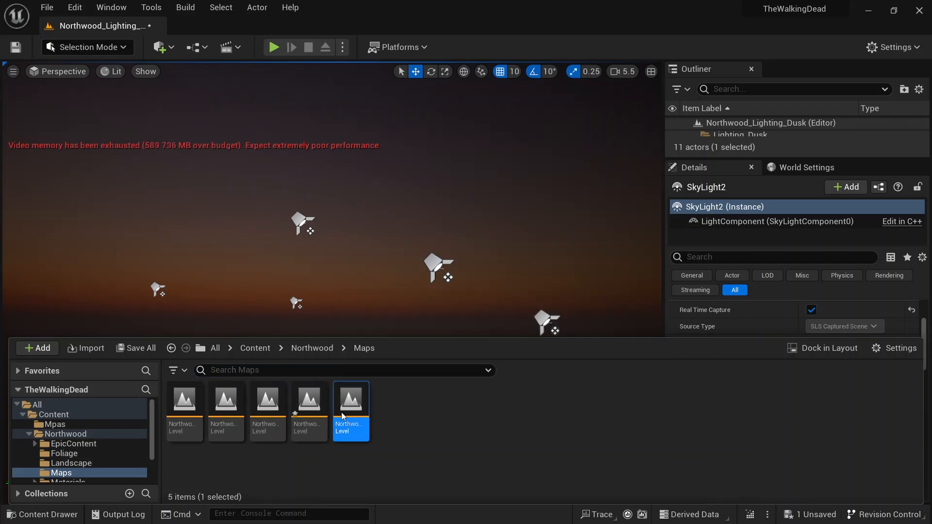
left_click(552, 404)
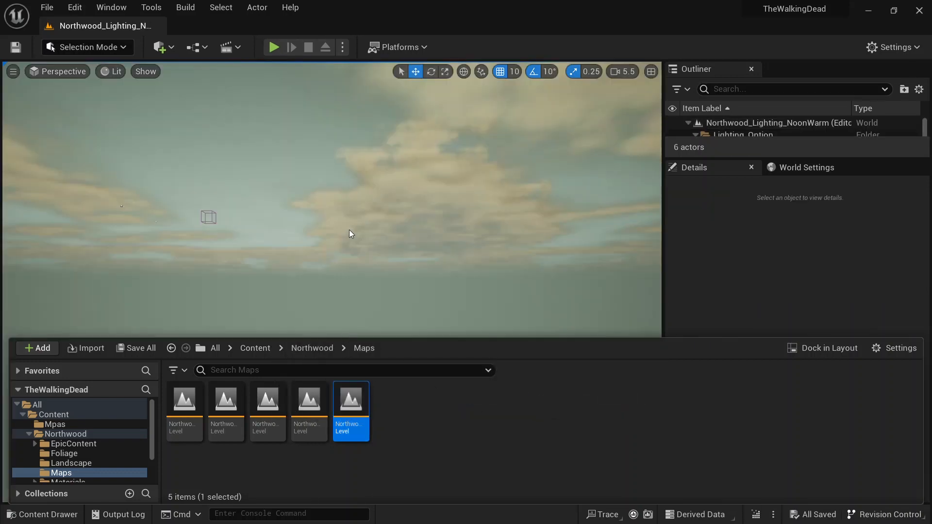
right_click_drag(349, 229, 421, 304)
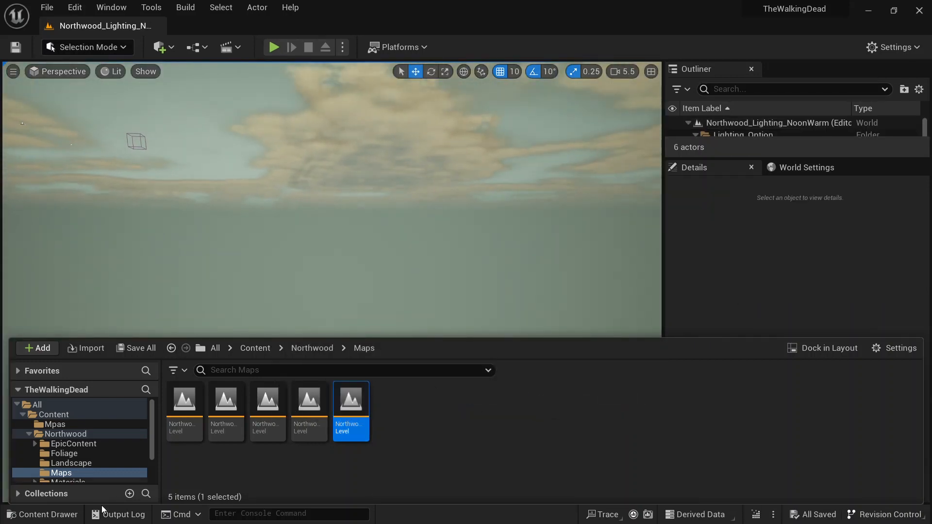
Step: Select all six lighting actors in the NoonWarm level's Lighting_Option folder
left_click(39, 520)
right_click_drag(311, 282, 243, 316)
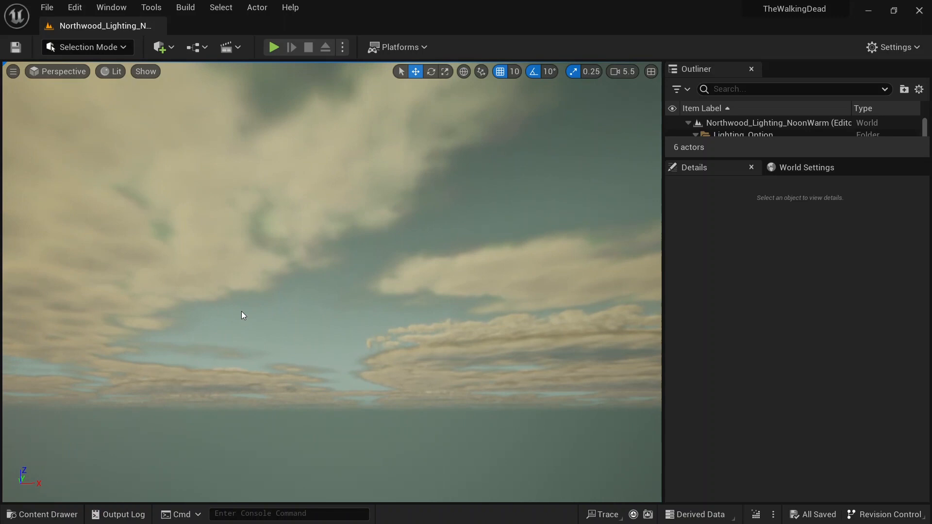
left_click_drag(707, 159, 708, 255)
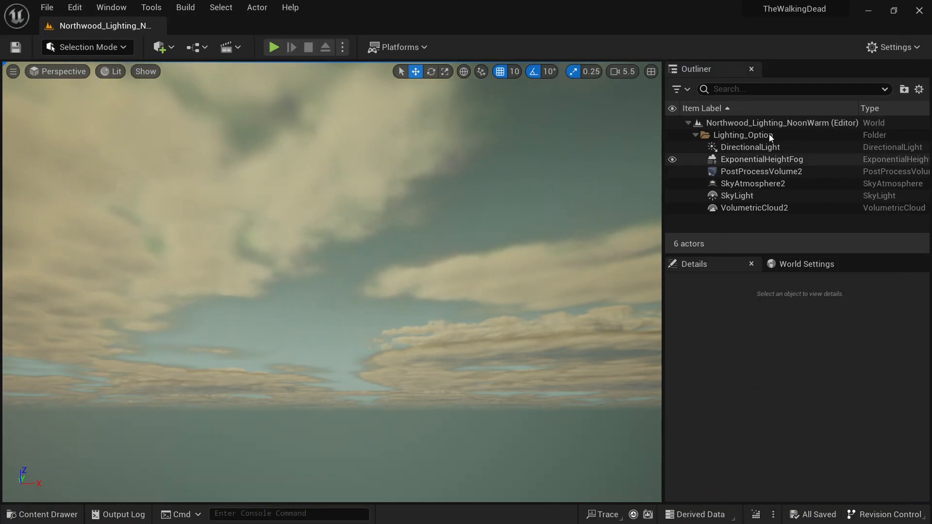
left_click(734, 136)
left_click(748, 208, "shift")
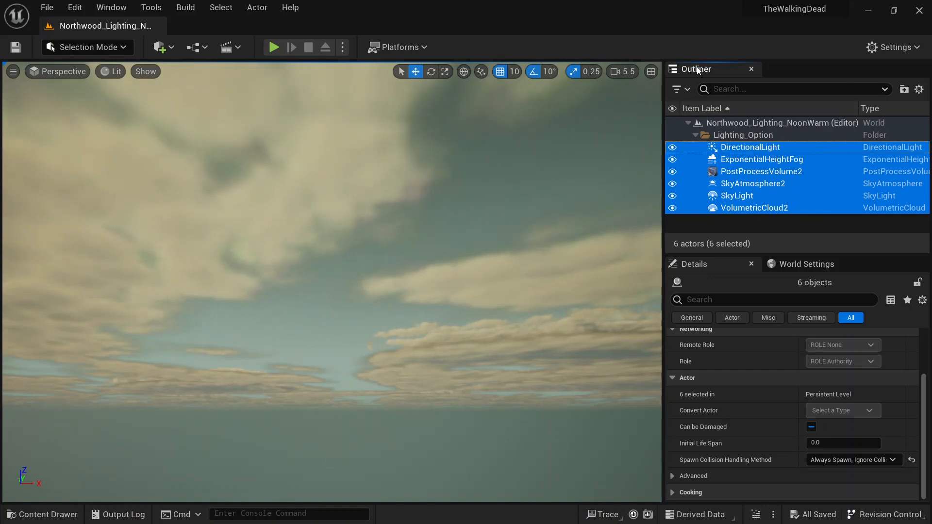
Step: Open the Main level from the Mpas folder
left_click(29, 515)
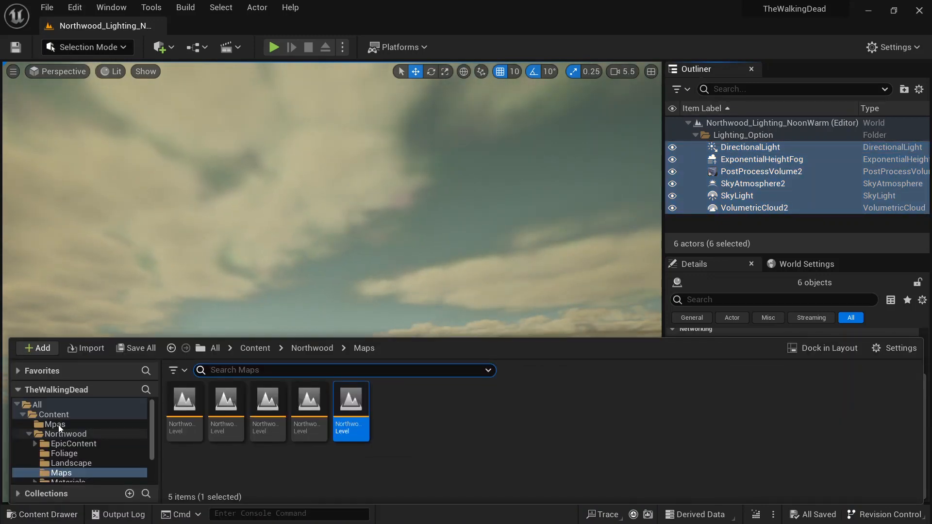
left_click(56, 423)
double_click(185, 406)
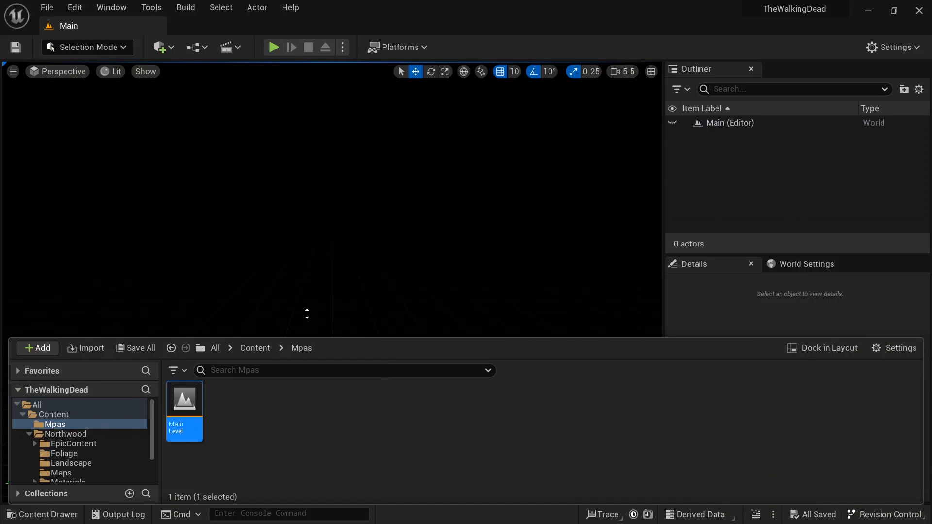
Step: Paste the six lighting actors into the Main level and expand their Lighting_Option folder
left_click(729, 191)
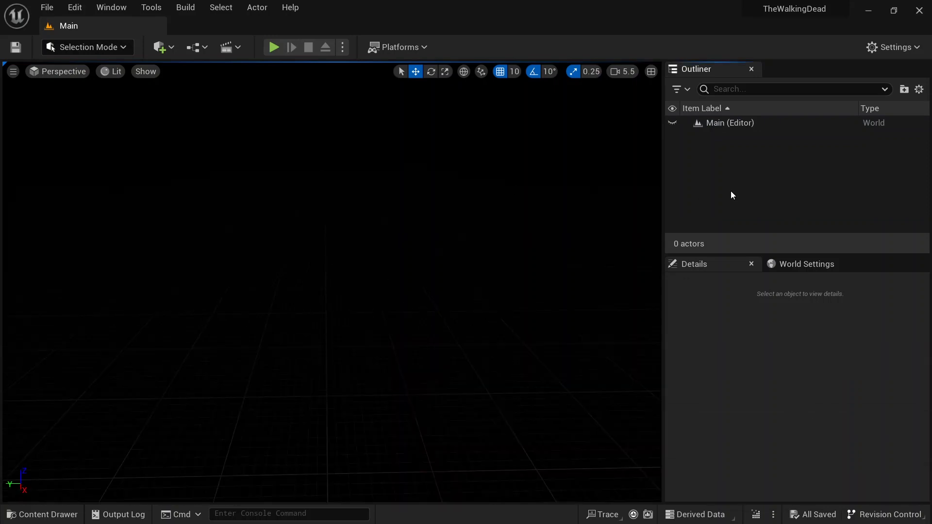
key("ctrl+v")
left_click(694, 136)
right_click_drag(437, 218, 439, 172)
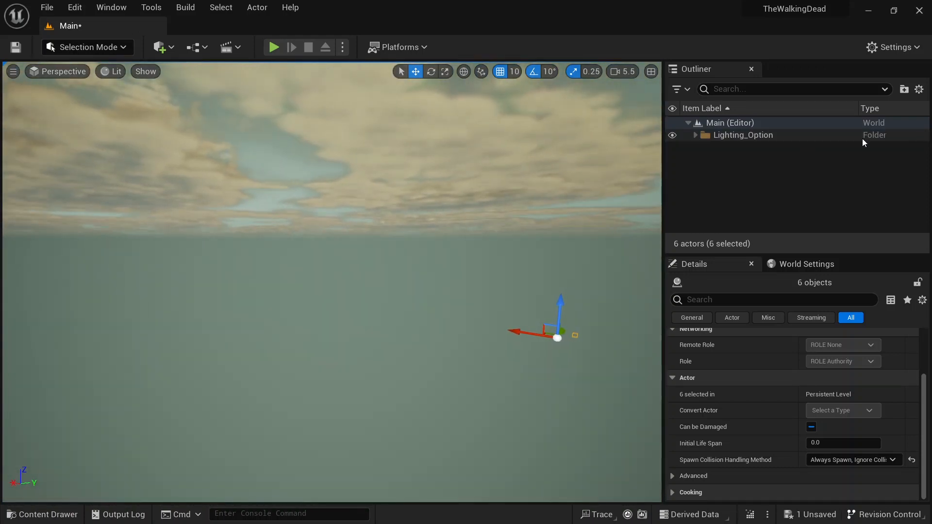
left_click(695, 136)
left_click(746, 219)
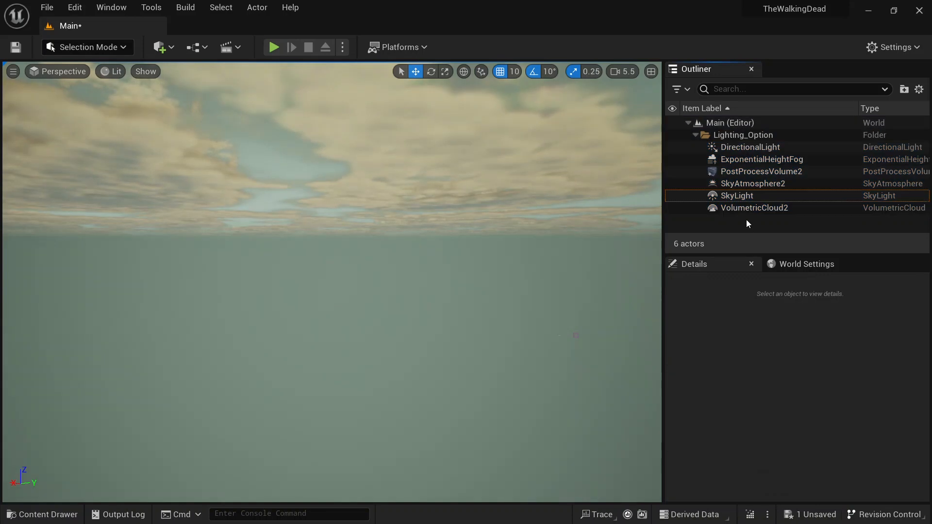
Step: Select the DirectionalLight in the Main level and look around the sky
left_click(758, 159)
left_click(751, 147)
right_click_drag(510, 219, 582, 206)
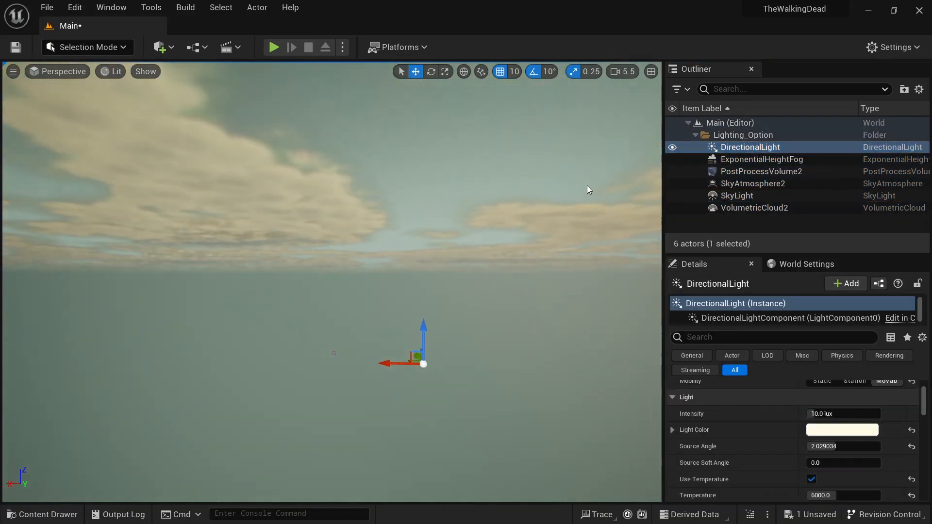
right_click_drag(473, 268, 515, 253)
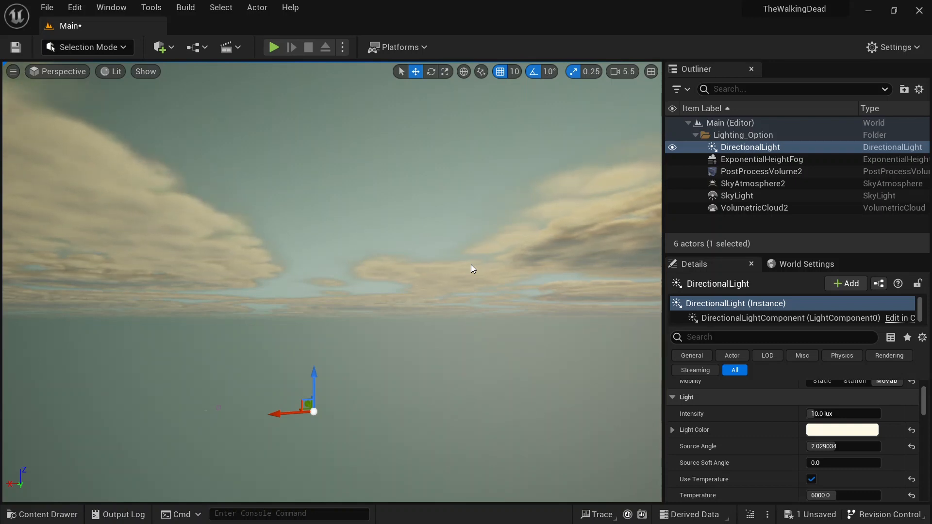
right_click_drag(470, 265, 361, 261)
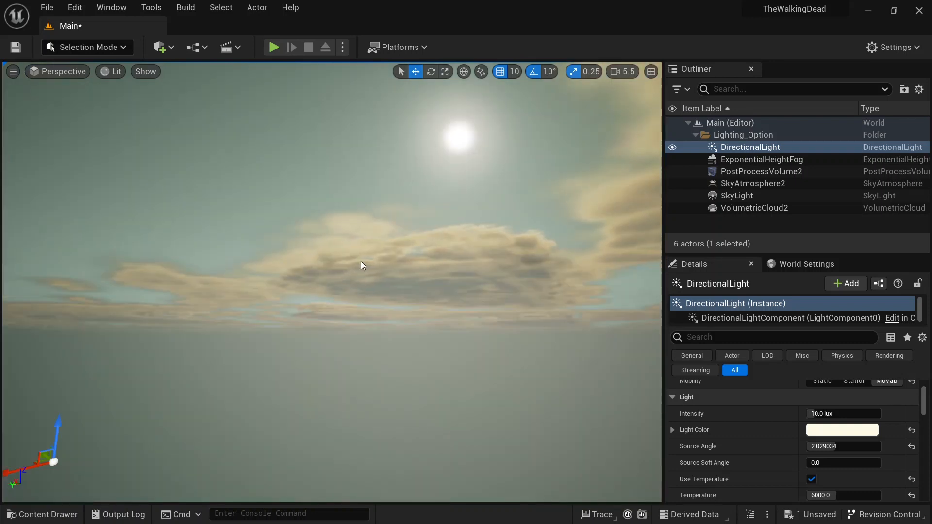
right_click_drag(316, 282, 494, 274)
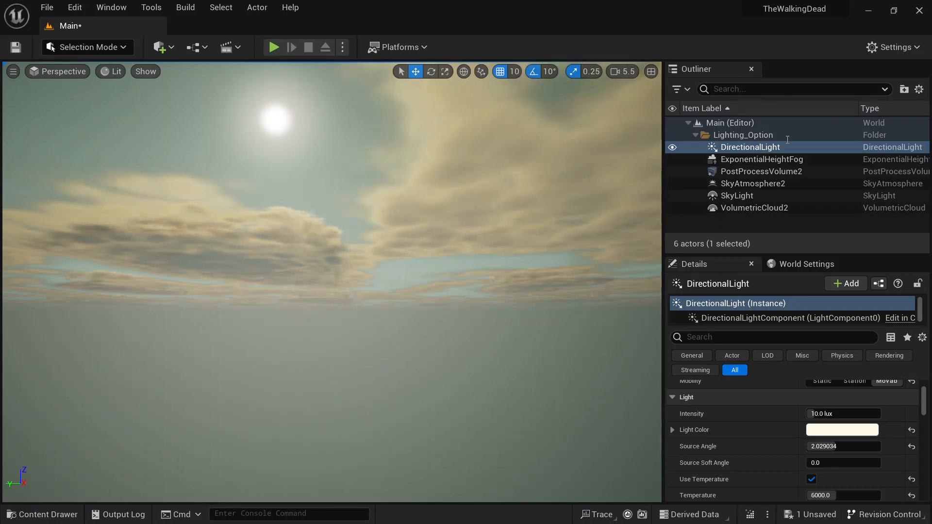
Step: Open the Northwood_Landscape map from Northwood's Maps folder
left_click(43, 514)
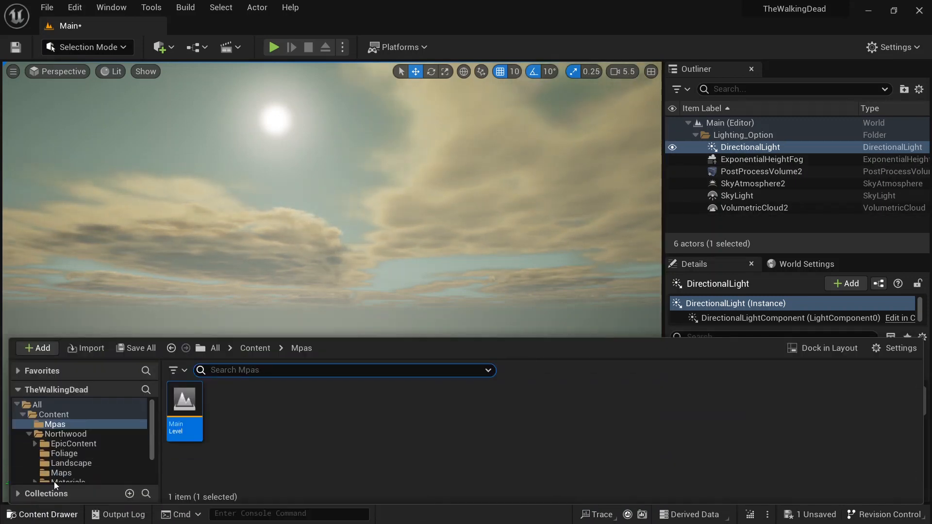
left_click(74, 472)
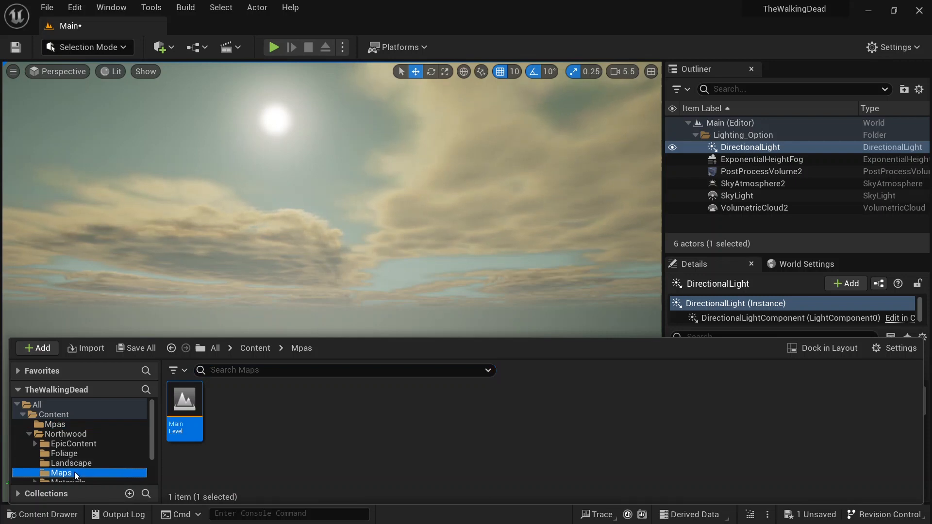
mouse_move(272, 427)
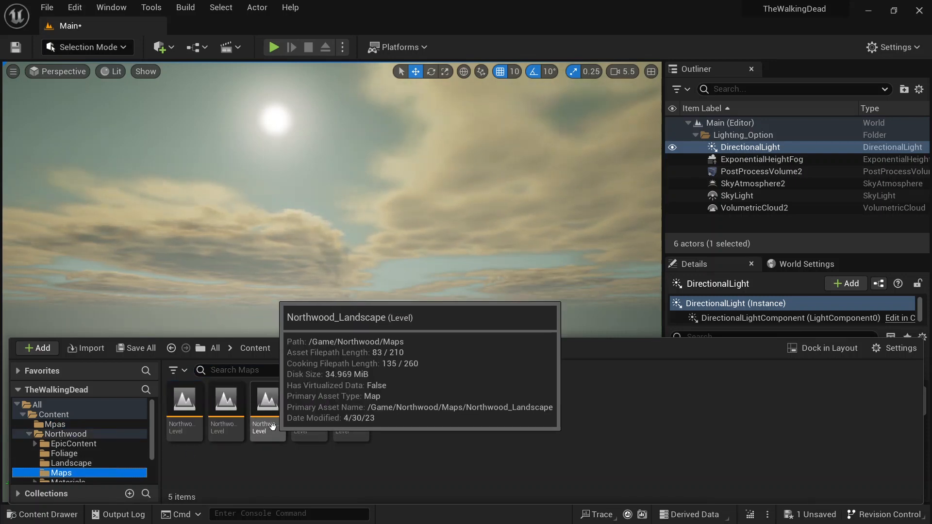
double_click(272, 422)
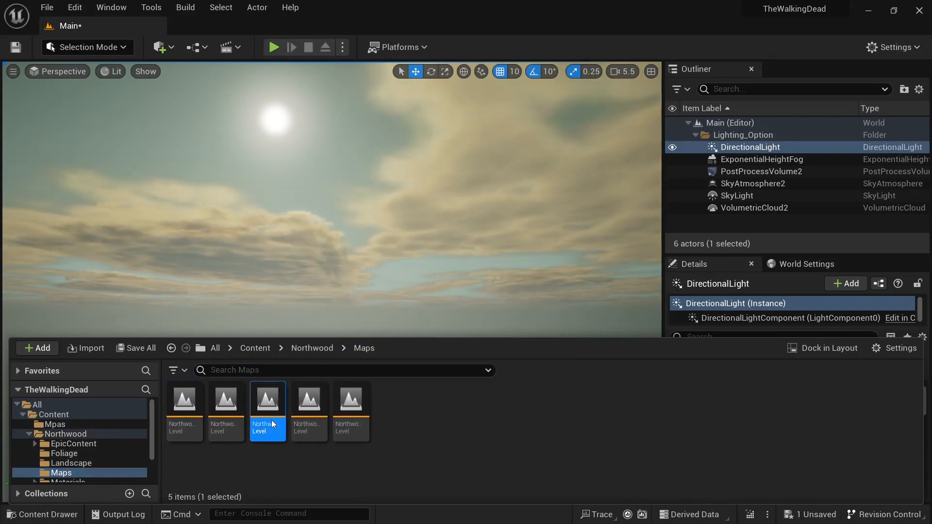
left_click(514, 404)
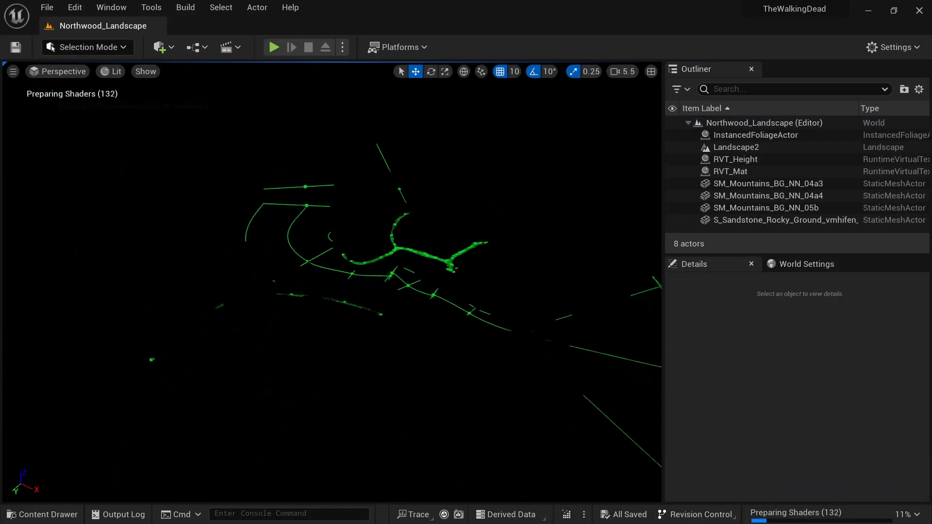
Step: Switch the viewport to Unlit view mode and move around the landscape
left_click(110, 74)
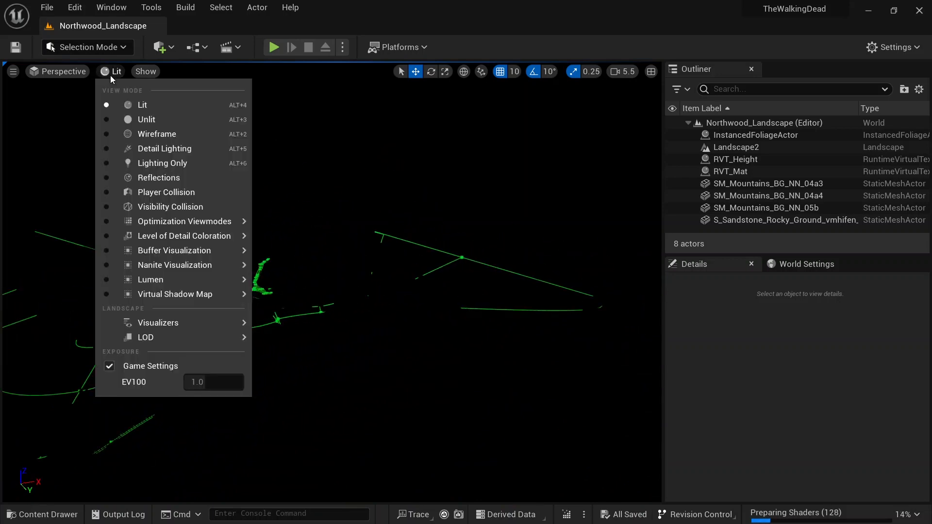
left_click(141, 116)
key("w")
right_click_drag(434, 216, 194, 224)
right_click_drag(117, 306, 190, 325)
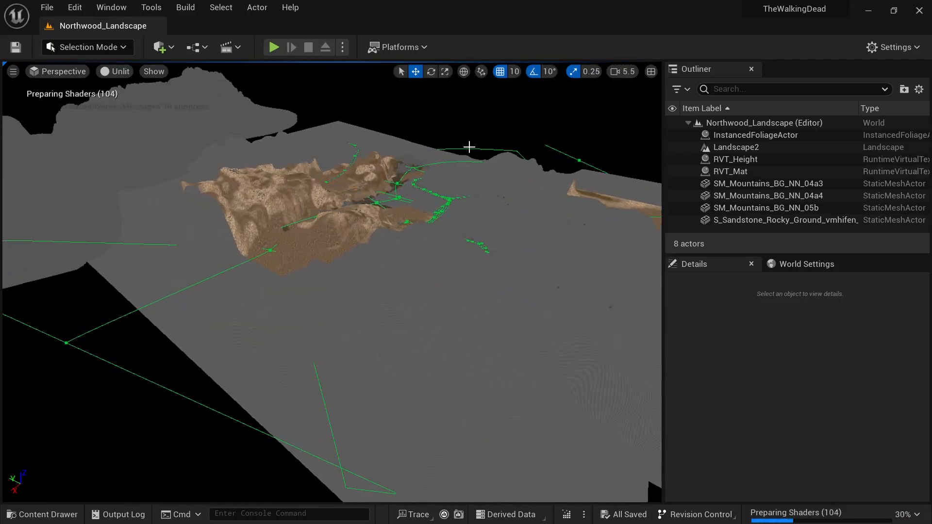
Step: Select all eight actors in the Northwood_Landscape level's Outliner
left_click(738, 123)
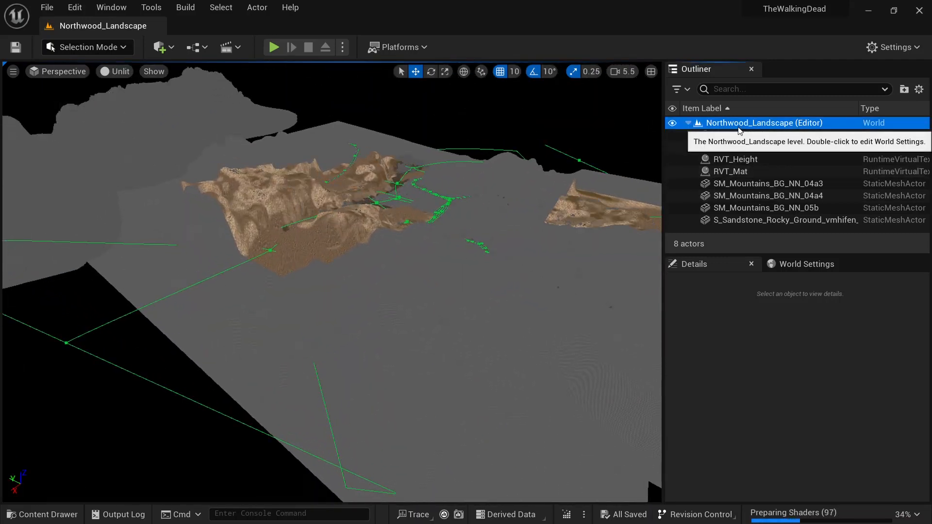
left_click(752, 212, "shift")
left_click(738, 122)
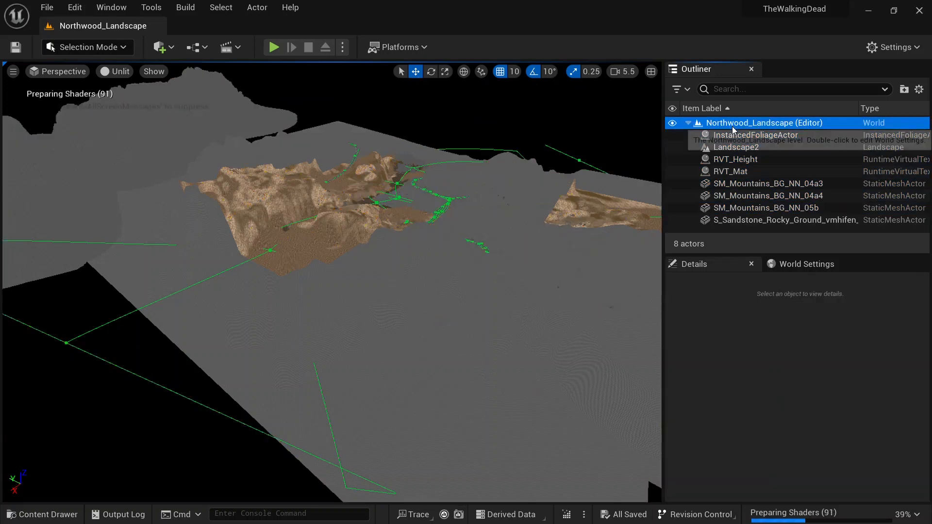
left_click(754, 220, "shift")
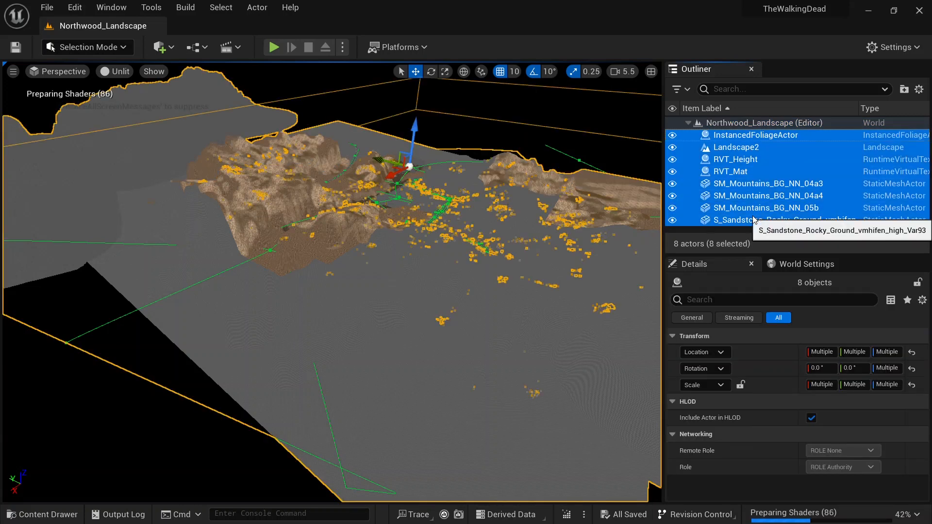
Step: Open the Main level from the Mpas folder and switch the viewport back to Lit
left_click(46, 513)
left_click(55, 424)
double_click(184, 402)
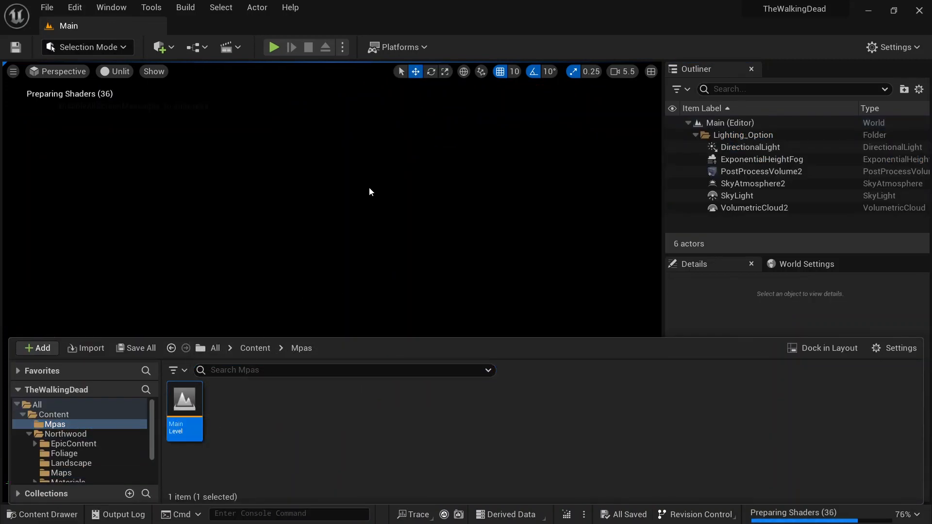
left_click(109, 79)
left_click(136, 106)
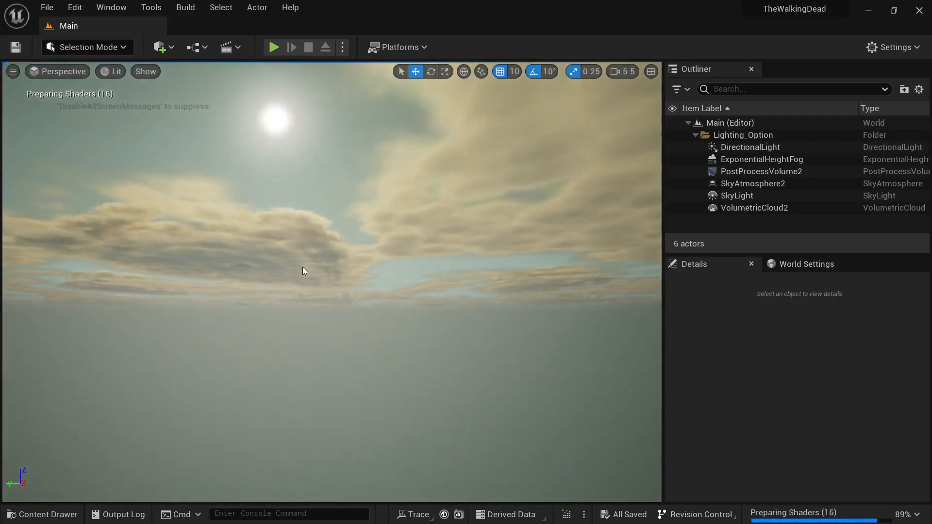
Step: Paste the copied landscape actors into the Main level
left_click(688, 123)
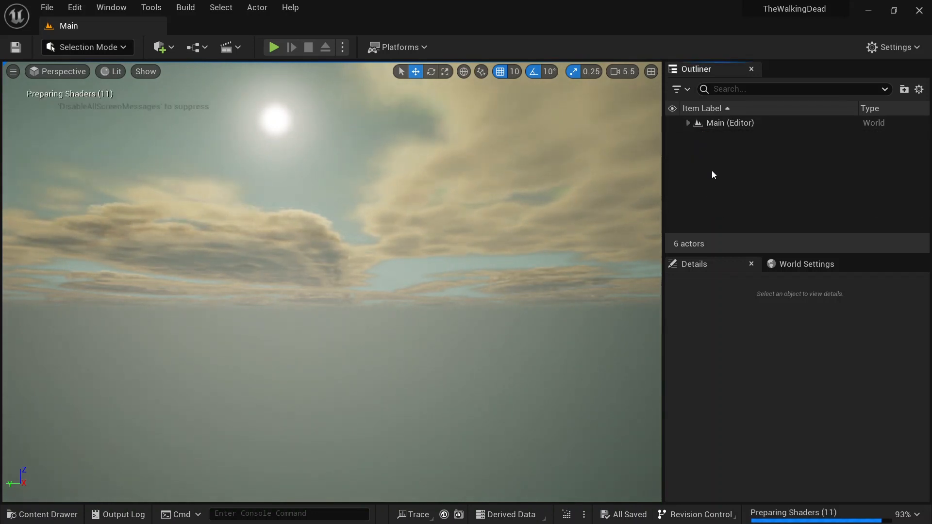
key("ctrl+v")
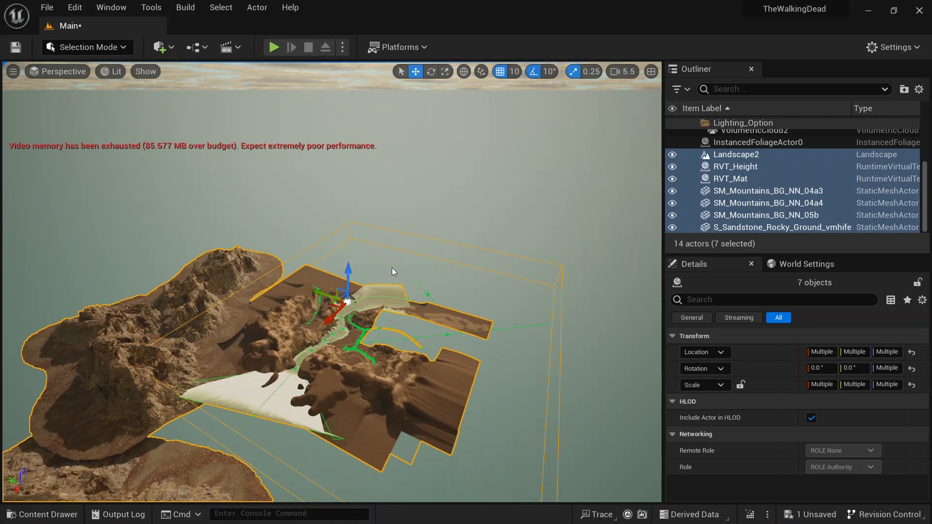
right_click_drag(332, 281, 257, 325)
scroll(778, 187, "up", 3)
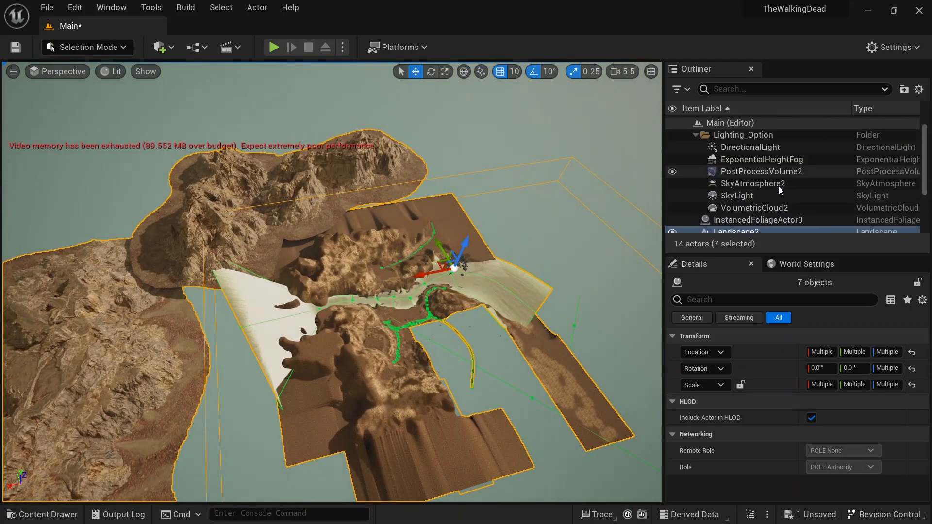
Step: Attach the RVT and mountain mesh actors under Landscape2 in the Outliner
left_click(695, 135)
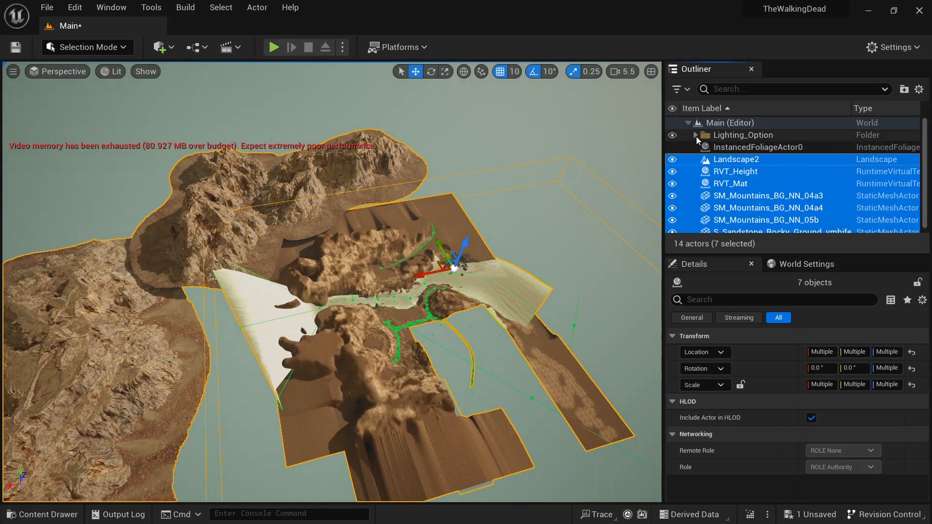
left_click(733, 173)
scroll(734, 216, "down", 1)
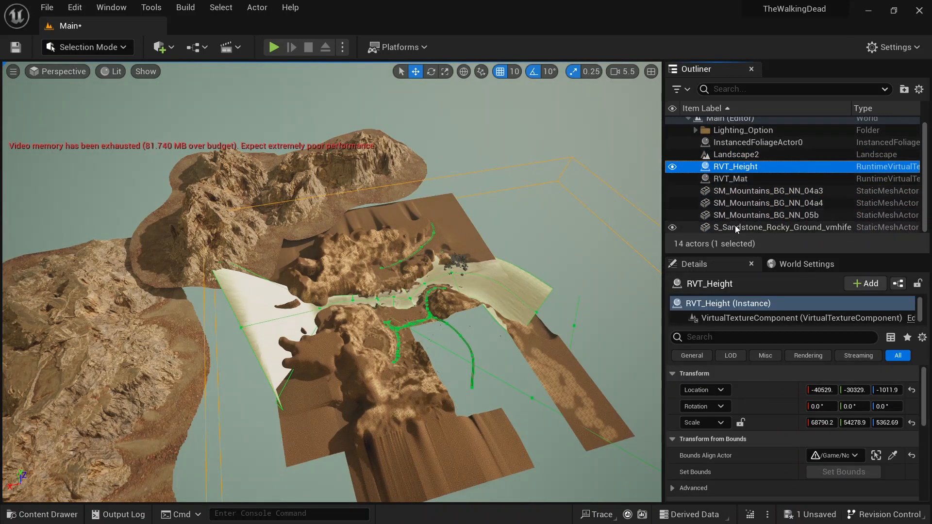
left_click(735, 219, "shift")
left_click(726, 154, "ctrl")
left_click_drag(727, 155, 739, 142)
left_click(726, 170)
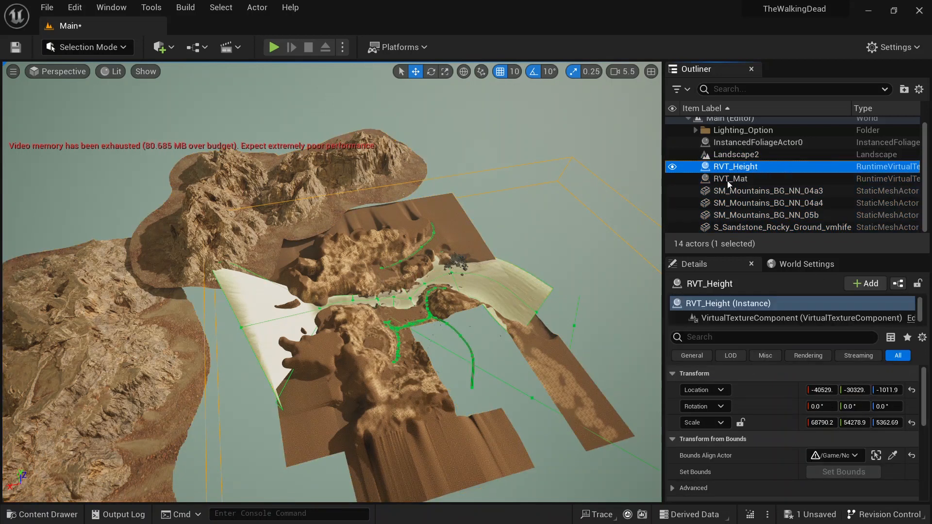
left_click(740, 227, "shift")
left_click_drag(739, 227, 733, 155)
left_click(736, 172)
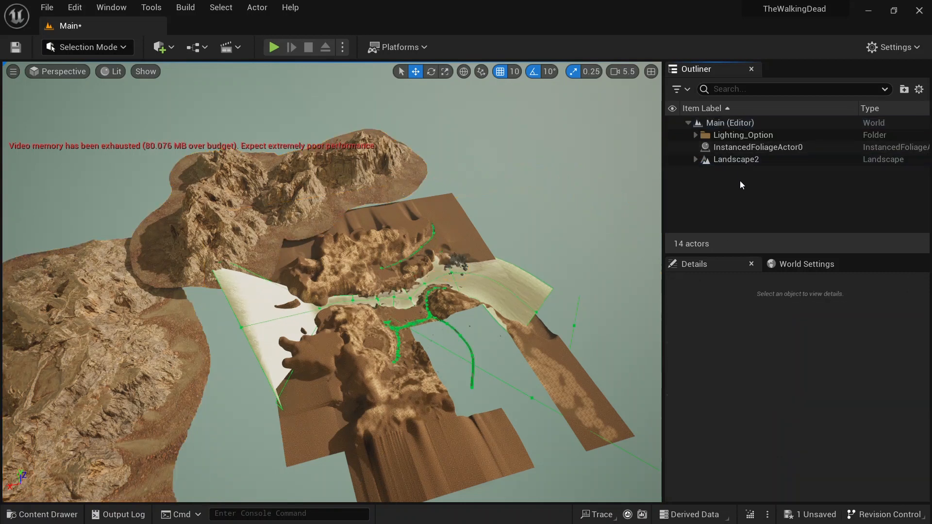
Step: Move InstancedFoliageActor0 and Landscape2 into a new Outliner folder
left_click(731, 150)
left_click(731, 157, "ctrl")
right_click(731, 158)
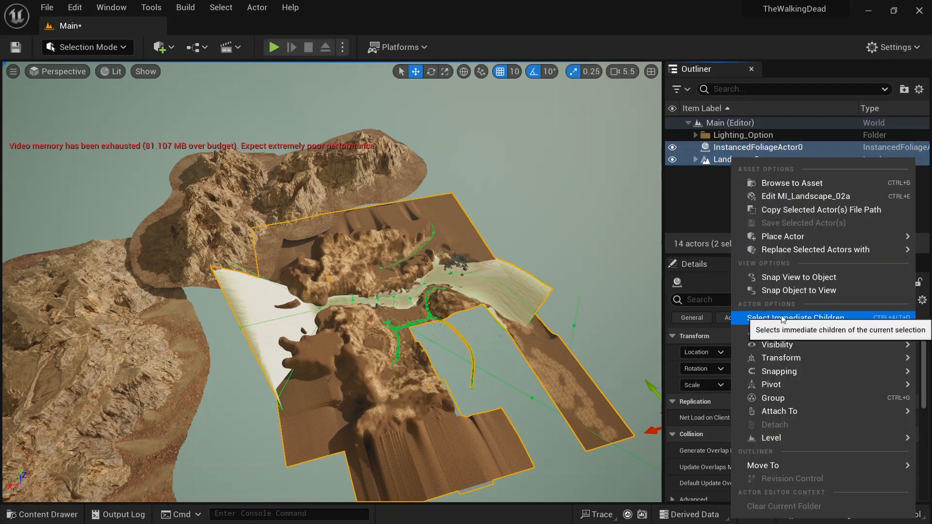
mouse_move(795, 463)
left_click(705, 462)
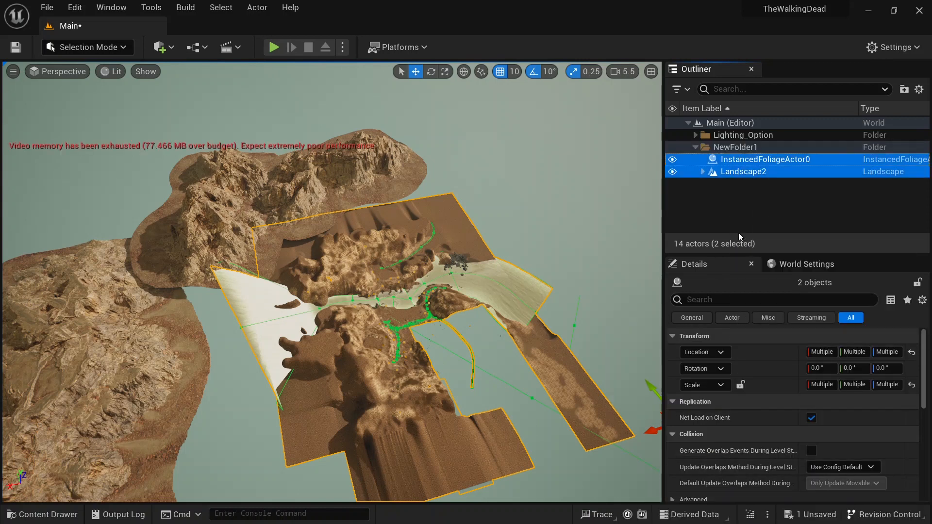
Step: Rename the new folder to Landscape
left_click(749, 148)
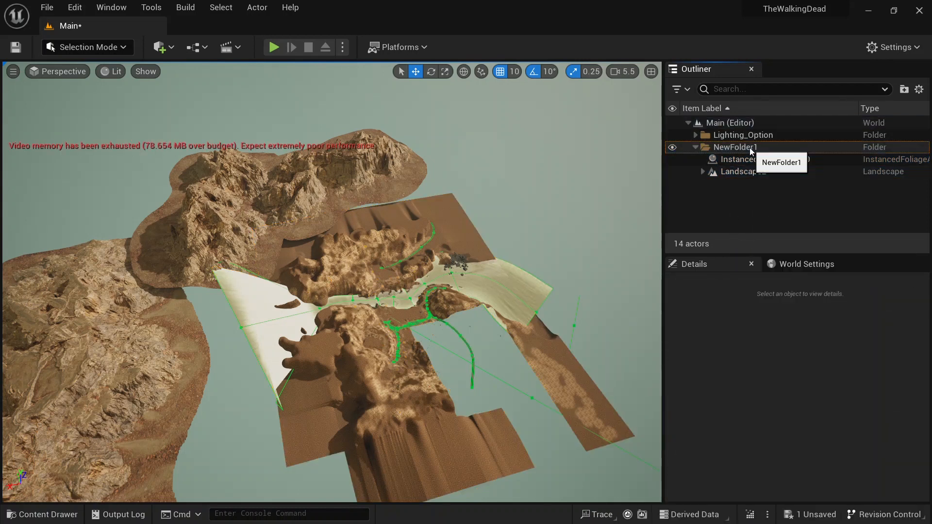
left_click(750, 148)
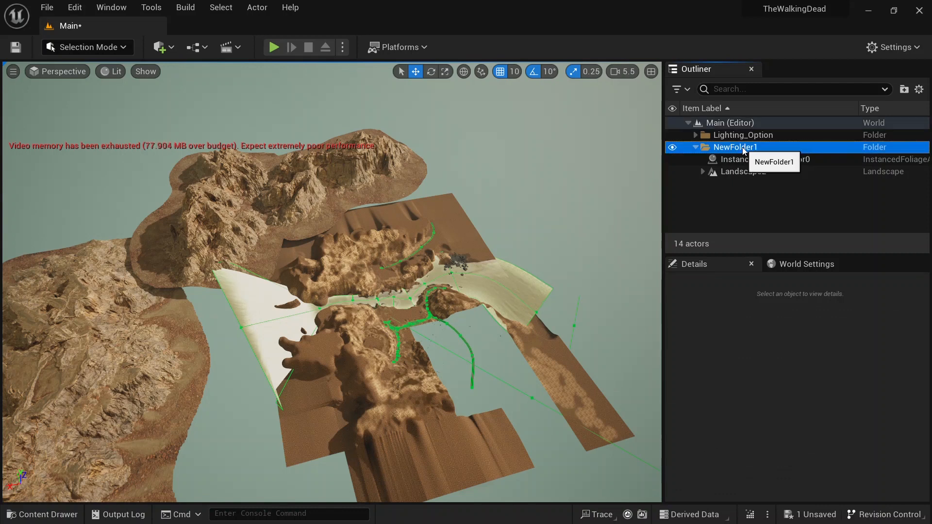
left_click(743, 148)
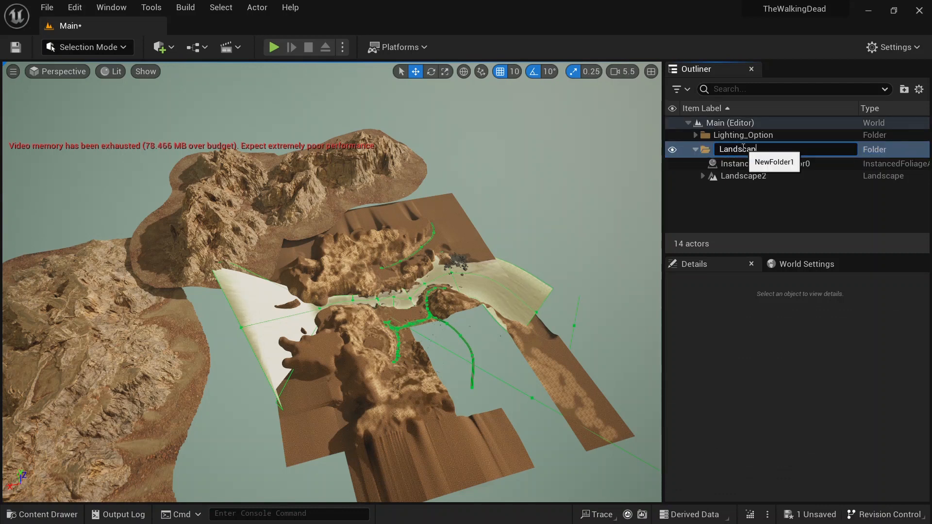
key("Return")
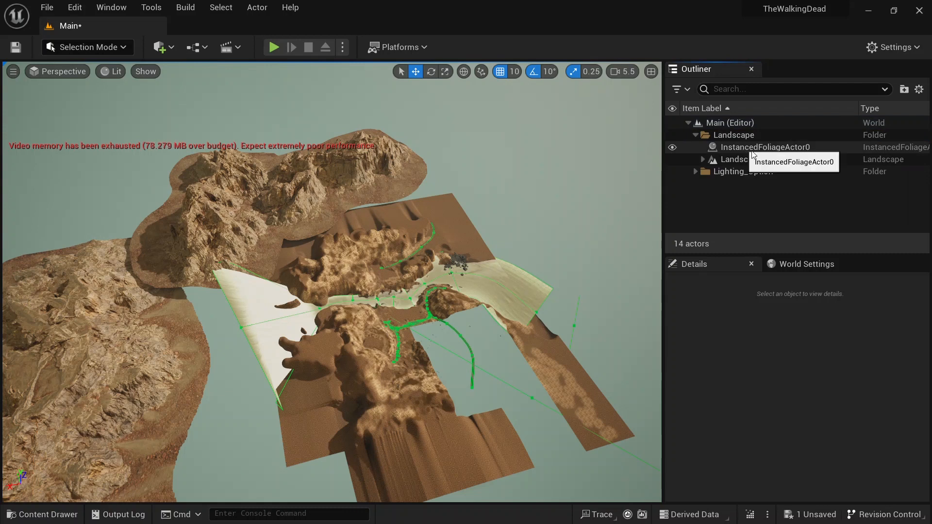
Step: Fly through the Main level to inspect the pasted landscape under the new lighting
left_click(694, 135)
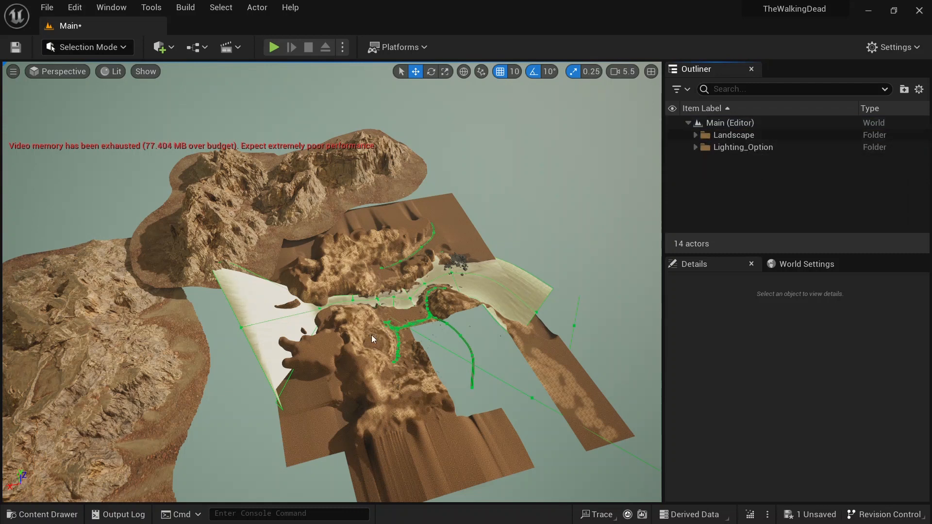
right_click_drag(560, 258, 393, 224)
key("w")
key("w")
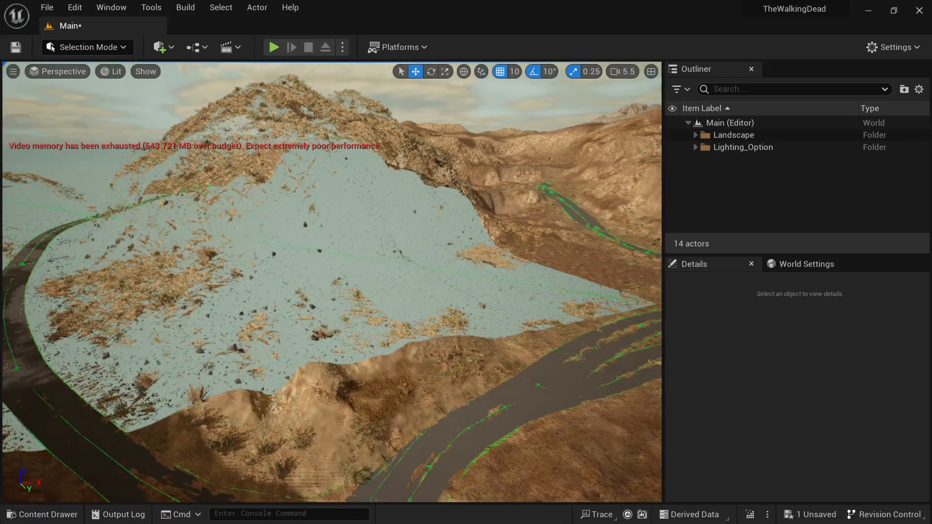
key("w")
right_click_drag(332, 282, 289, 268)
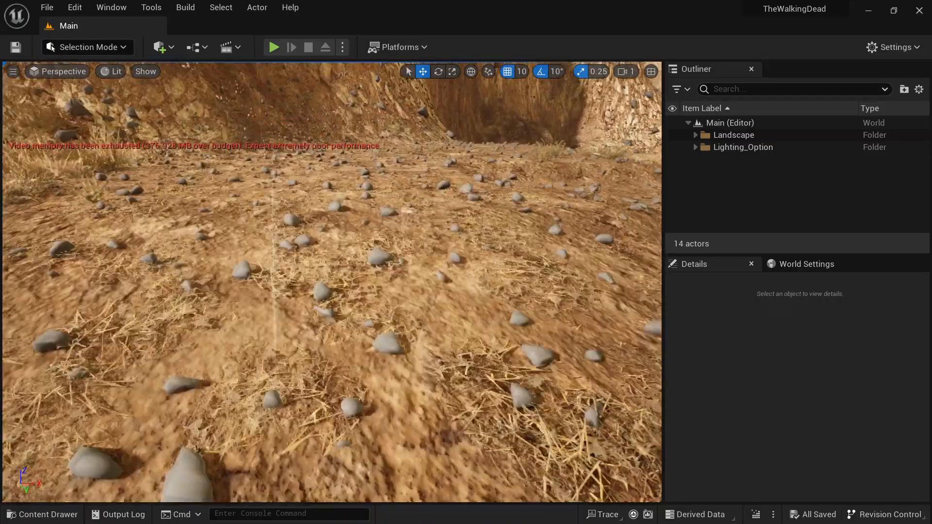
key("w")
right_click_drag(332, 282, 301, 278)
key("s")
key("w")
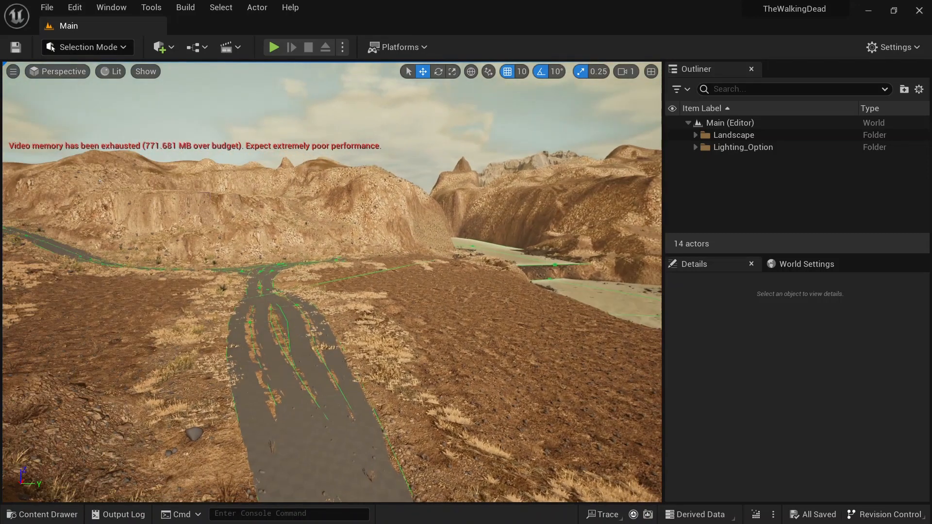
Step: Open Northwood's Maps folder in the content drawer
left_click(34, 519)
left_click(62, 433)
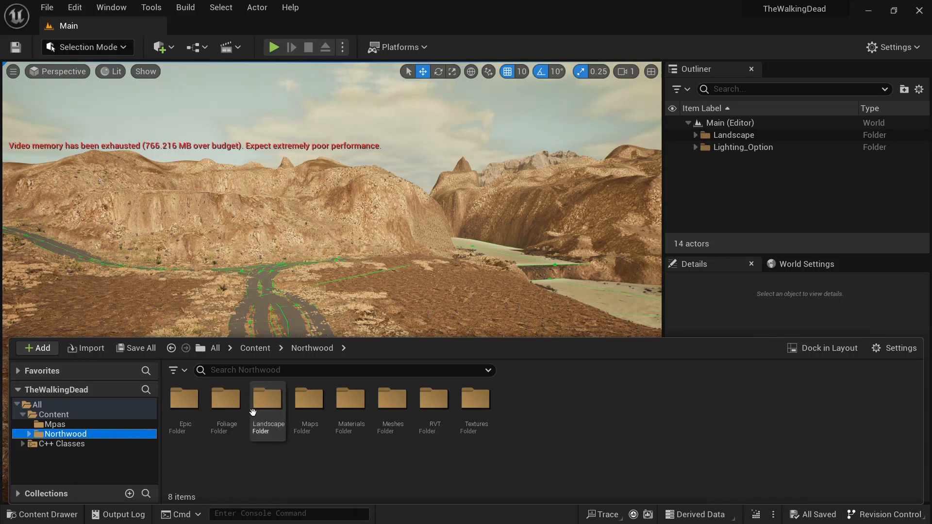
double_click(309, 402)
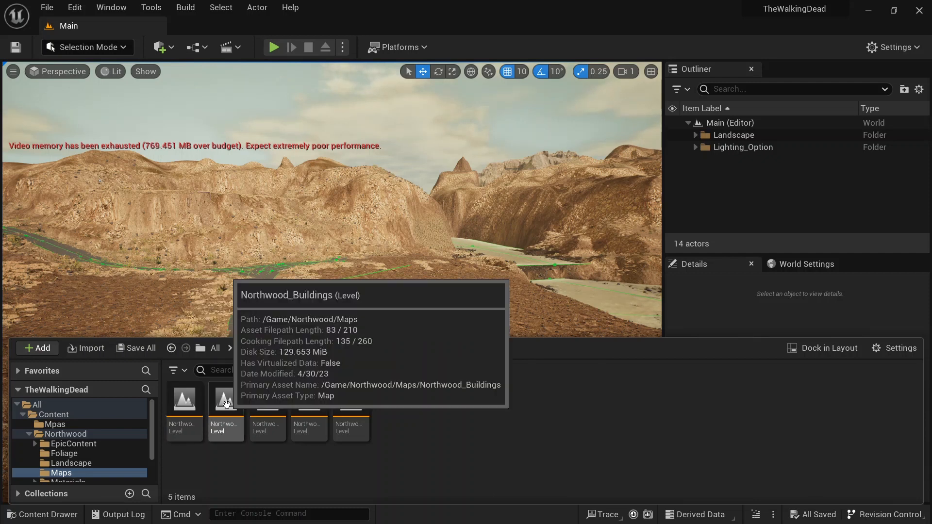
Step: Open the Northwood_Buildings level and switch the viewport to Unlit
double_click(226, 403)
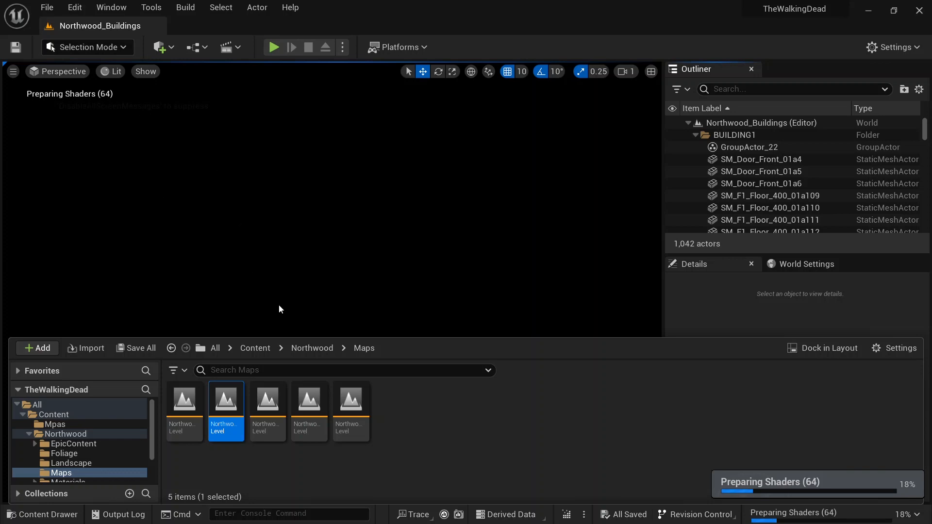
left_click(111, 72)
left_click(148, 121)
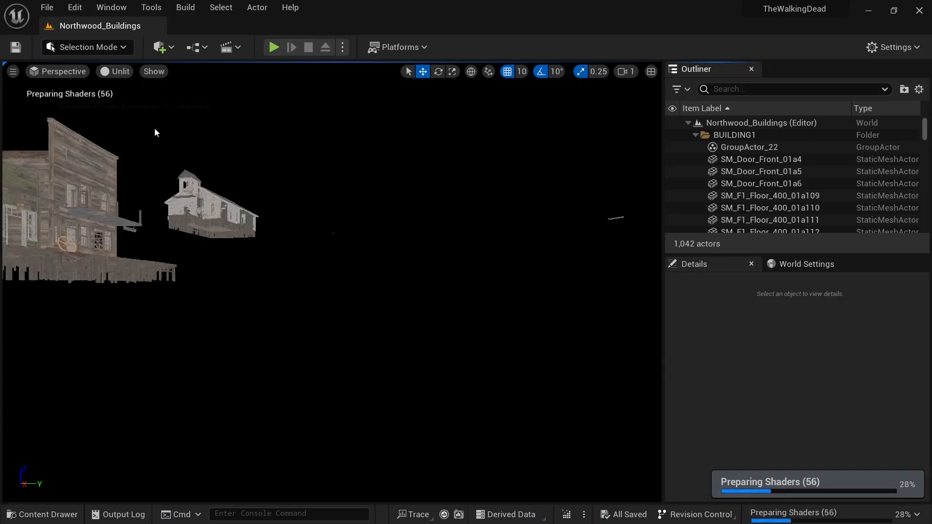
Step: Fly around the Northwood_Buildings level to inspect its buildings
right_click_drag(332, 282, 266, 227)
key("w")
key("s")
key("a")
key("w")
key("d")
key("w")
key("s")
key("w")
key("a")
key("a")
key("w")
key("a")
key("a")
key("a")
key("a")
key("e")
key("s")
key("s")
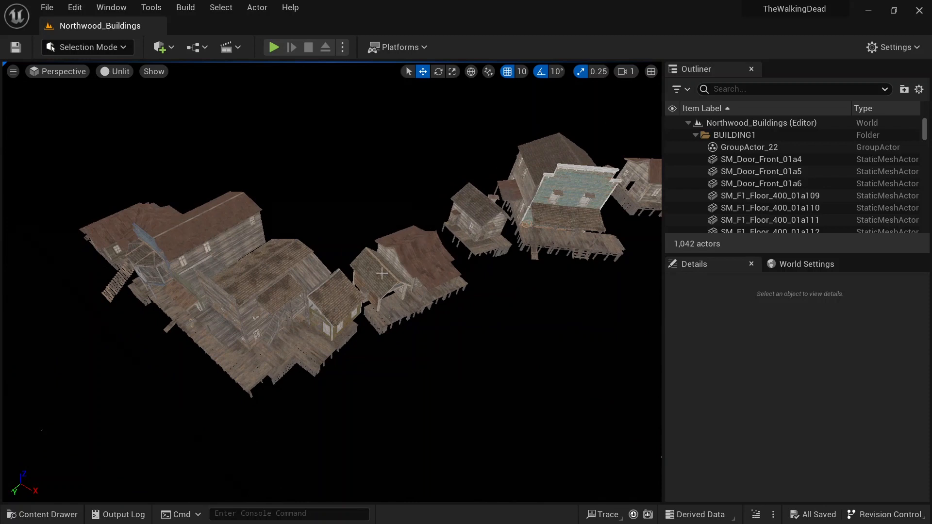
Step: Select various roofs and the building group to examine how the building pieces are organised
left_click(426, 241)
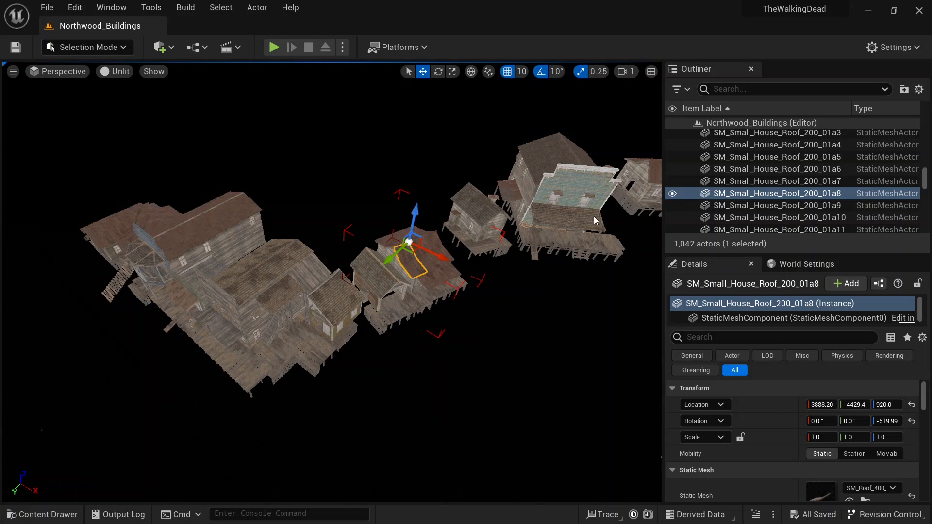
scroll(763, 192, "up", 10)
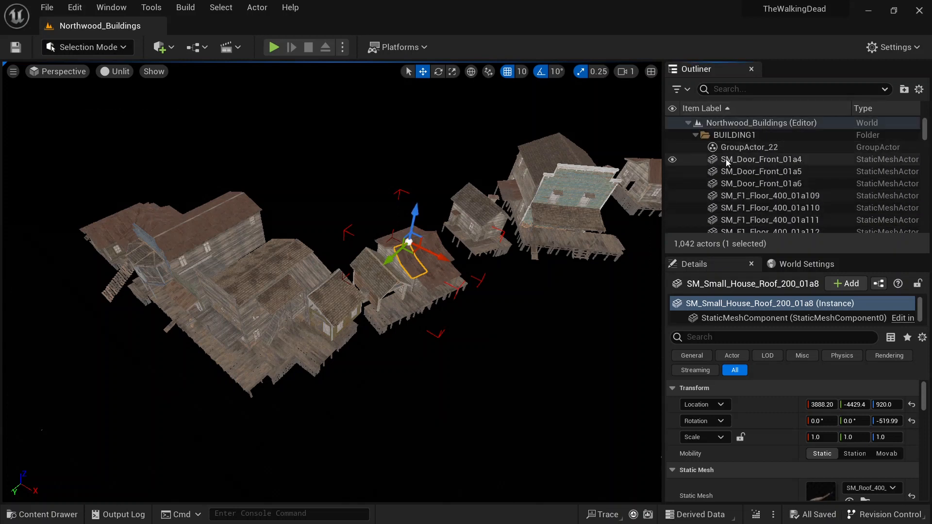
left_click(746, 147)
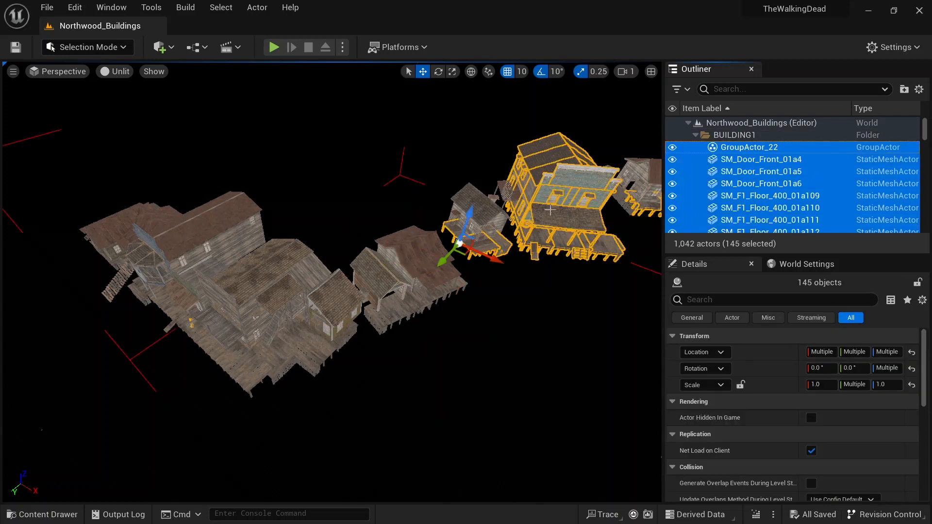
left_click(194, 246)
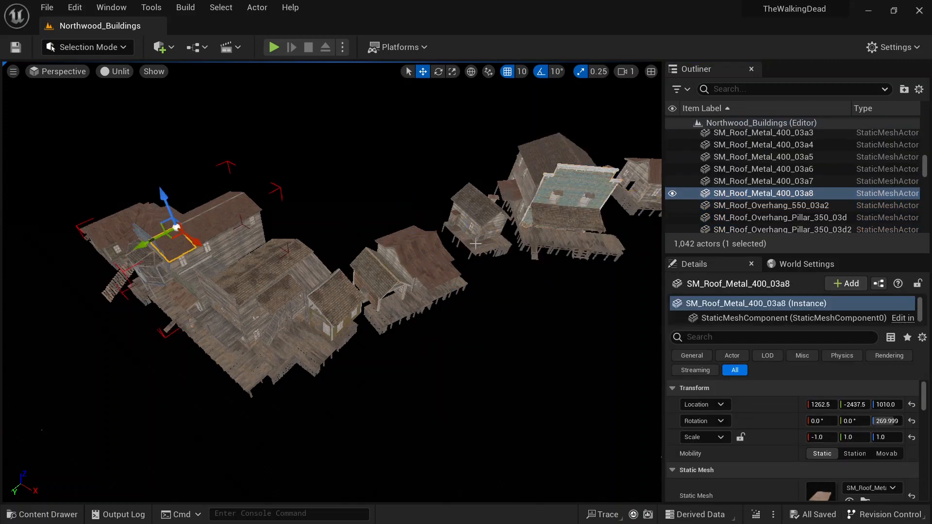
scroll(767, 182, "up", 15)
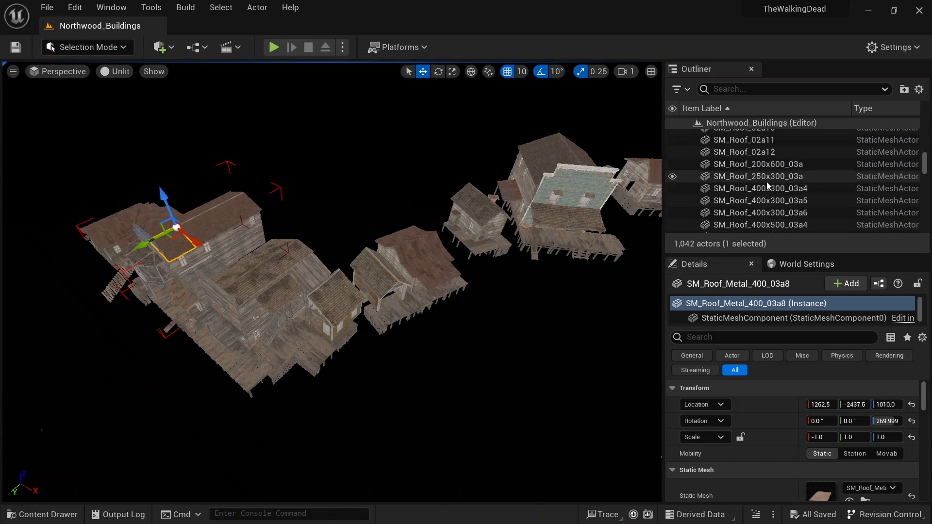
scroll(767, 182, "down", 15)
double_click(767, 187)
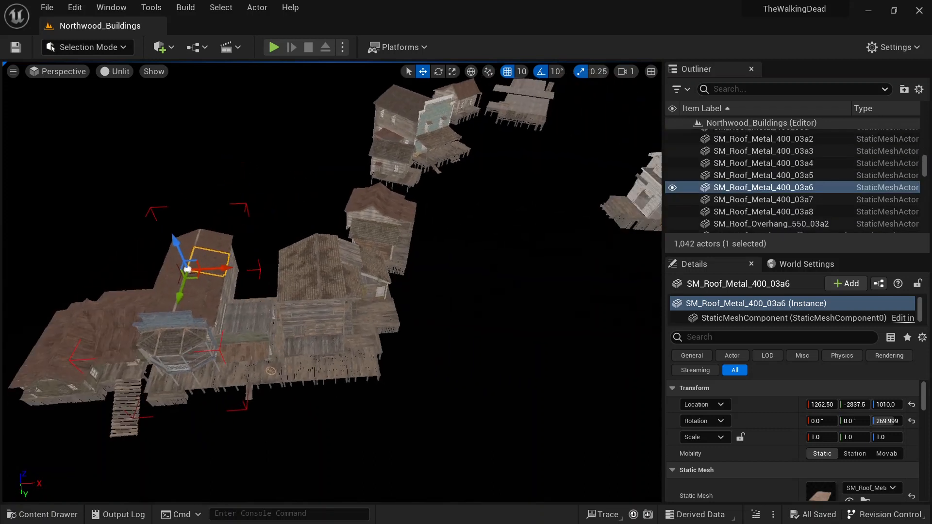
left_click(325, 289)
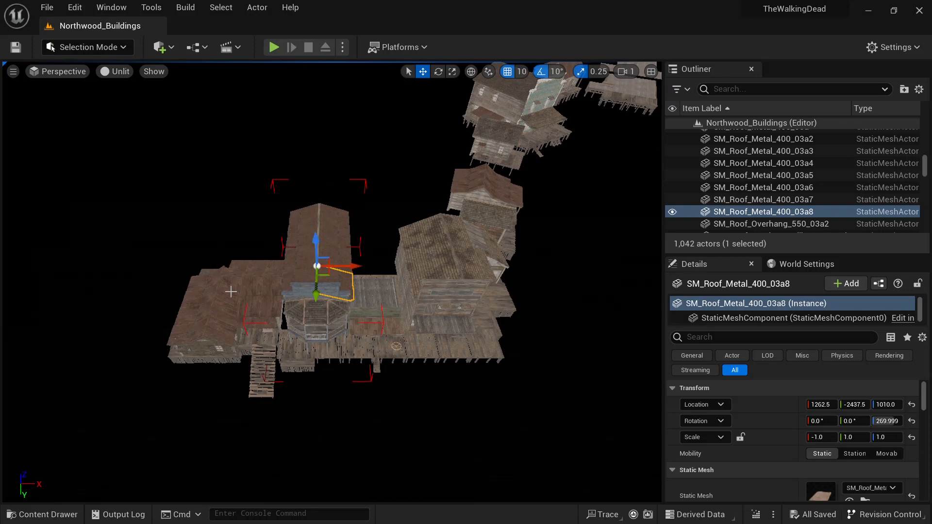
left_click(217, 308)
left_click(181, 330)
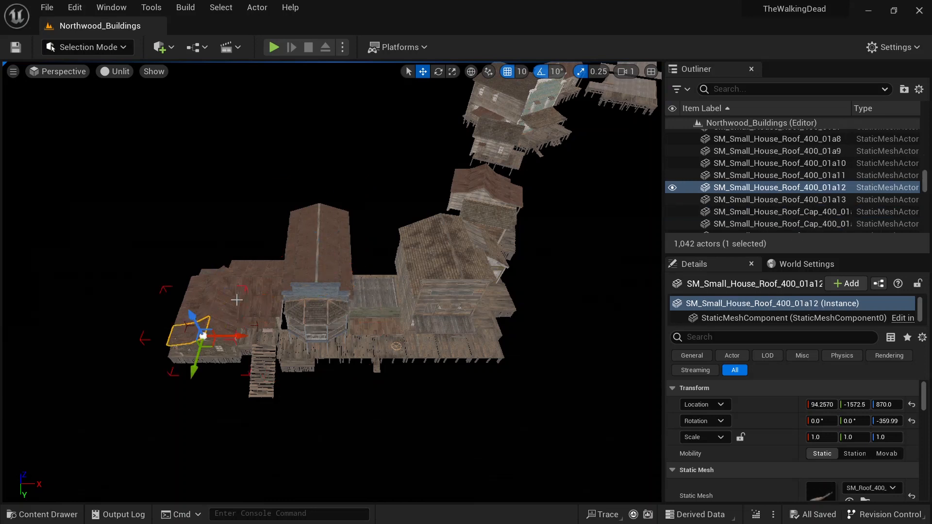
Step: Lock the actor group of the selected metal roof
right_click(327, 256)
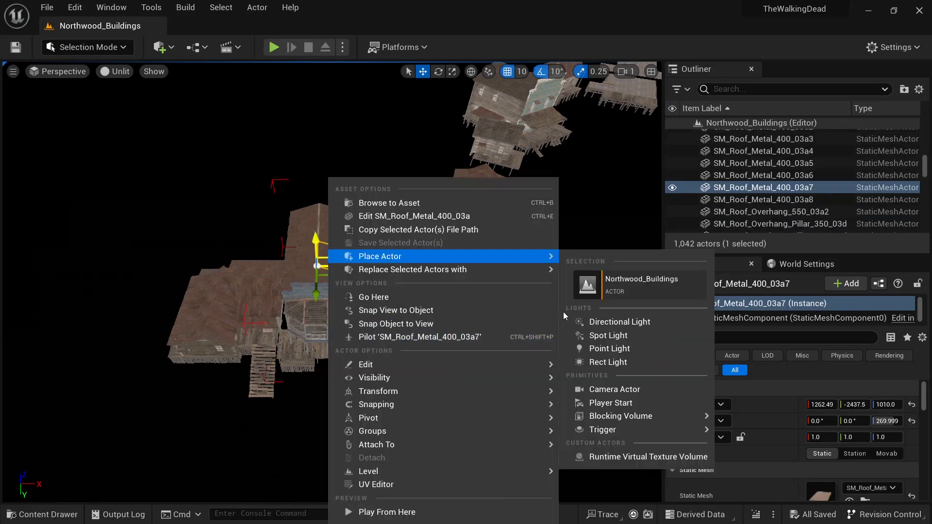
mouse_move(430, 431)
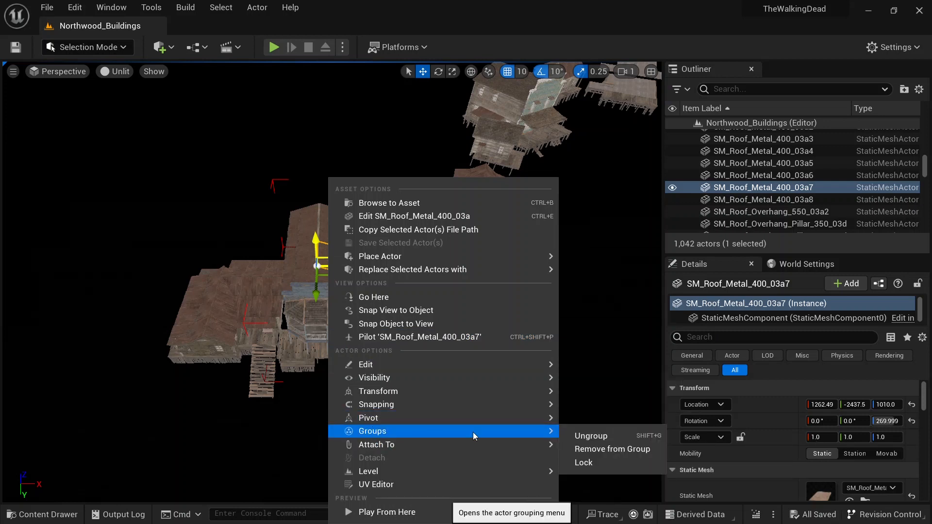
left_click(594, 466)
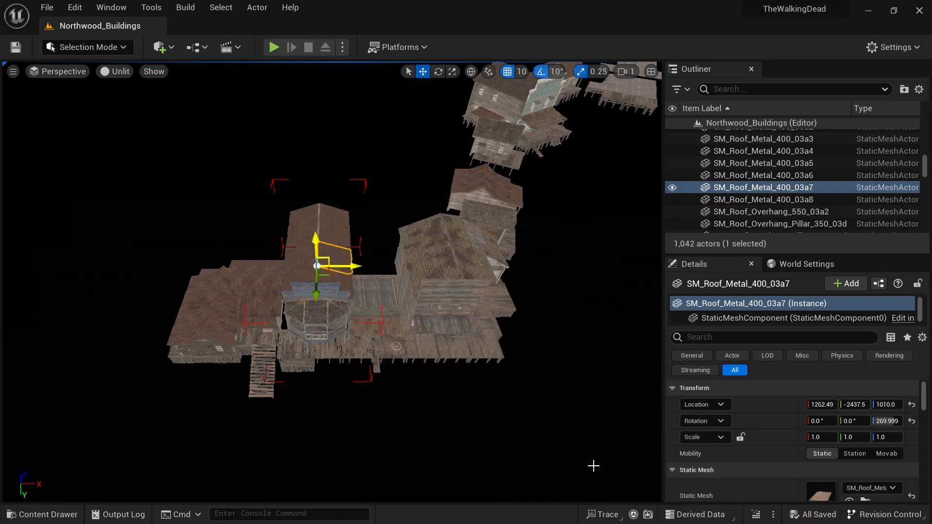
Step: Drag the roof overhang pillars and undo the move
left_click_drag(332, 281, 264, 208)
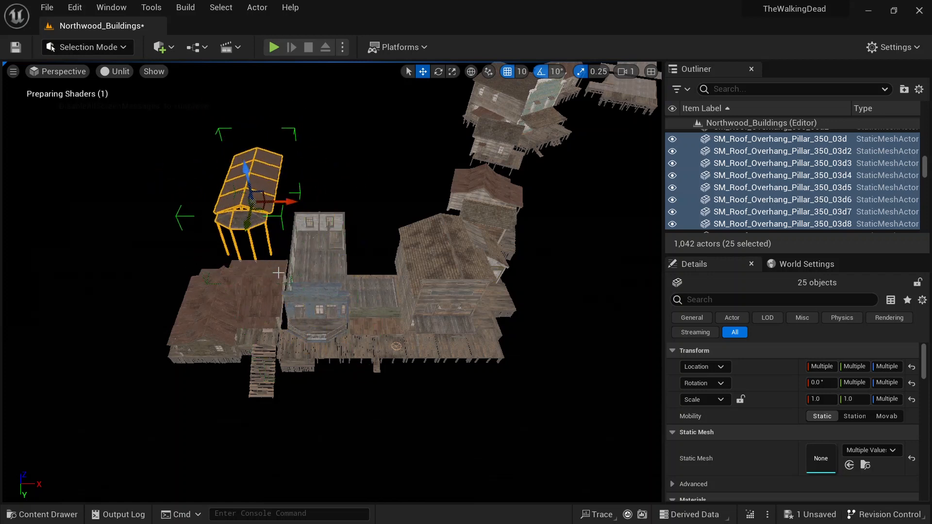
key("ctrl+z")
Step: Switch to Top view and box-select the main cluster of buildings
right_click_drag(437, 400, 324, 390)
key("s")
key("d")
key("s")
right_click_drag(261, 131, 261, 127)
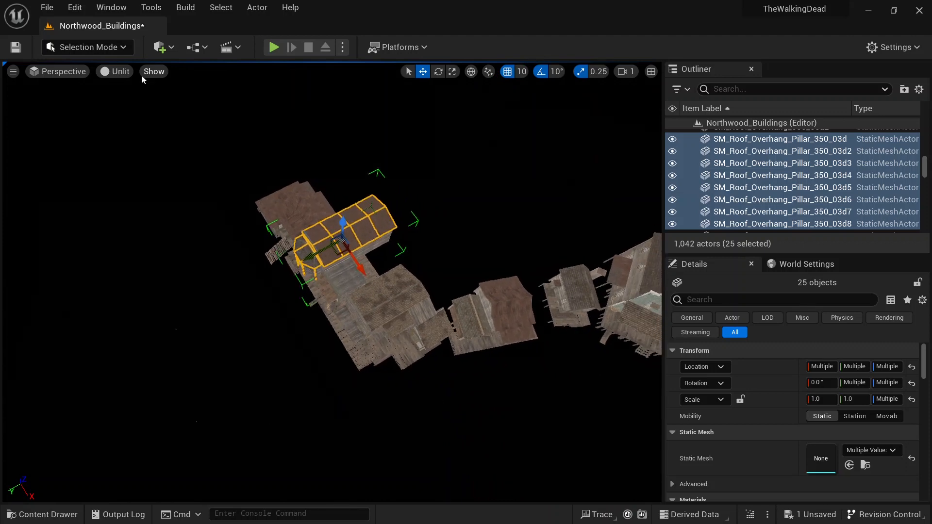
left_click(75, 72)
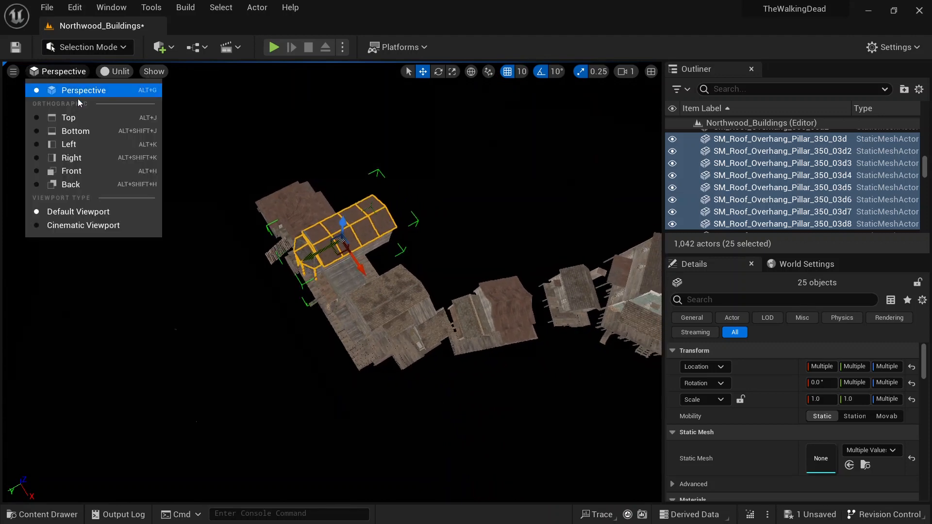
left_click(68, 118)
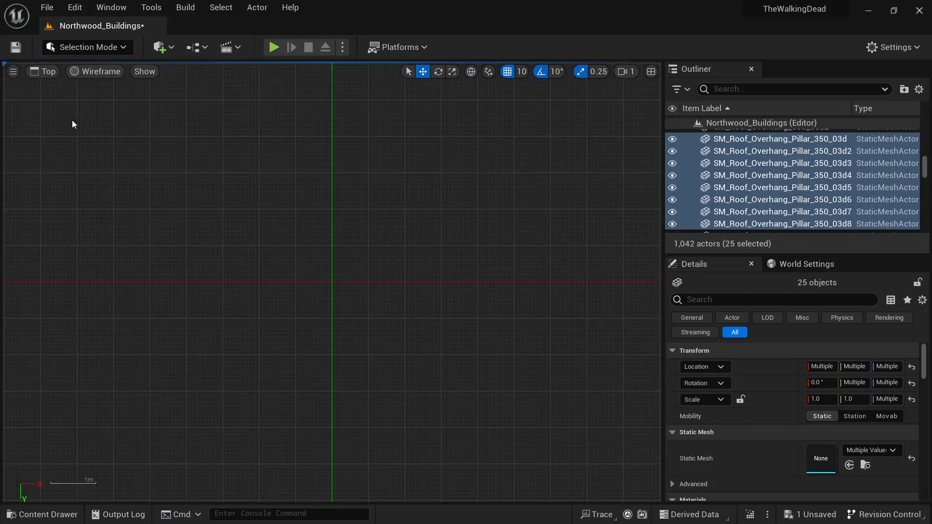
scroll(337, 191, "down", 3)
right_click_drag(319, 187, 227, 354)
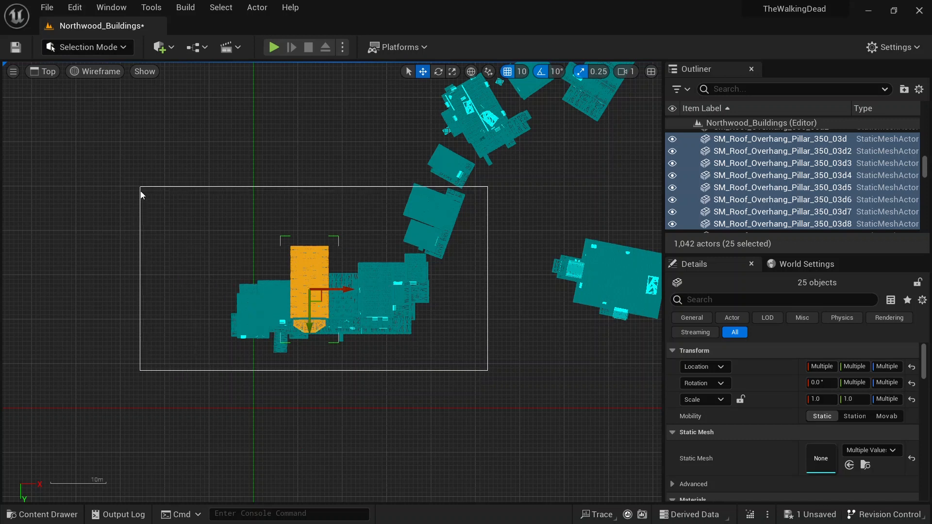
left_click_drag(135, 193, 136, 194)
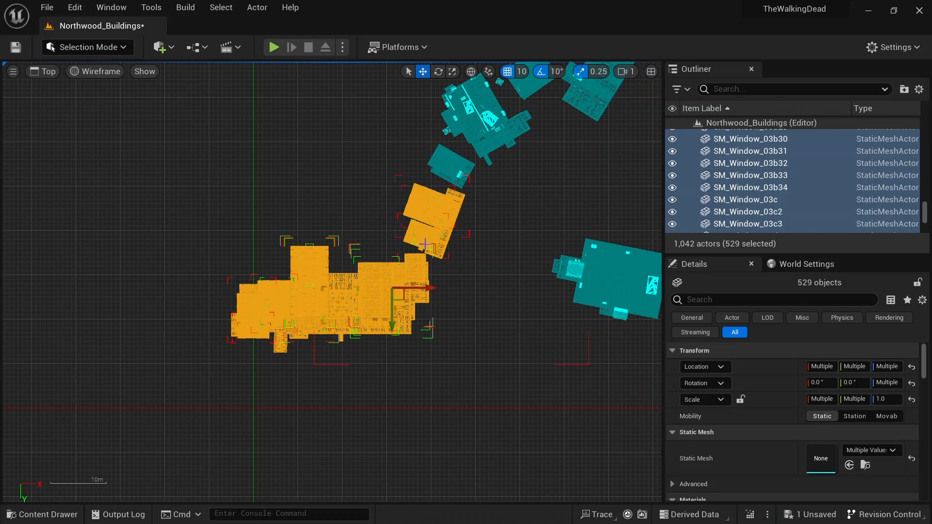
Step: Copy the selected building actors
left_click(43, 514)
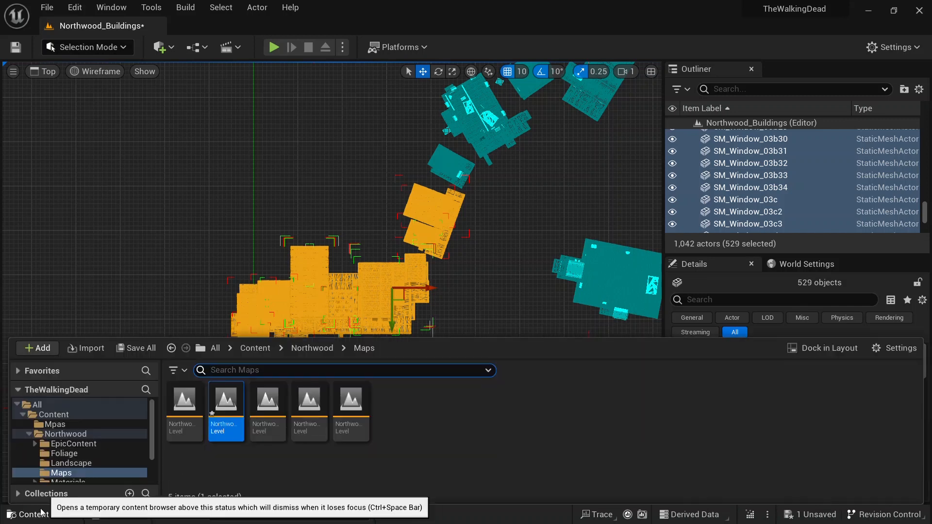
right_click(441, 222)
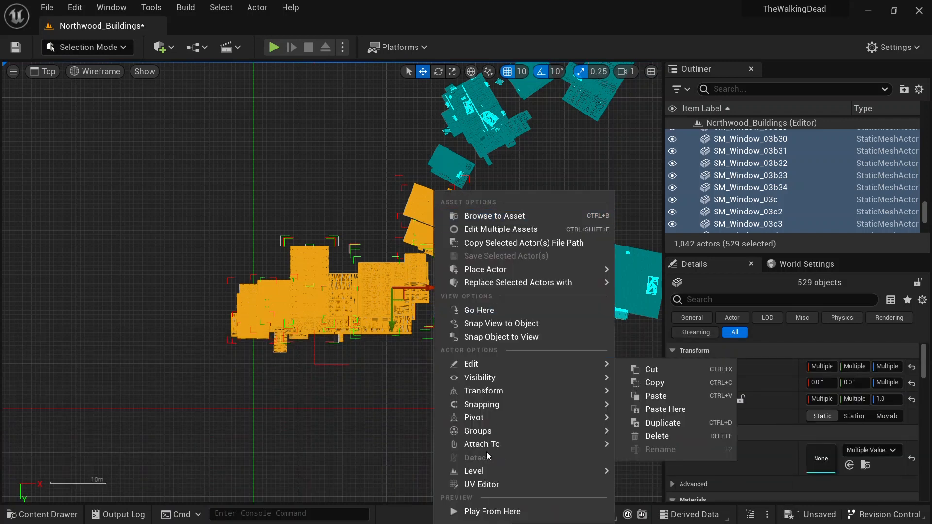
mouse_move(489, 429)
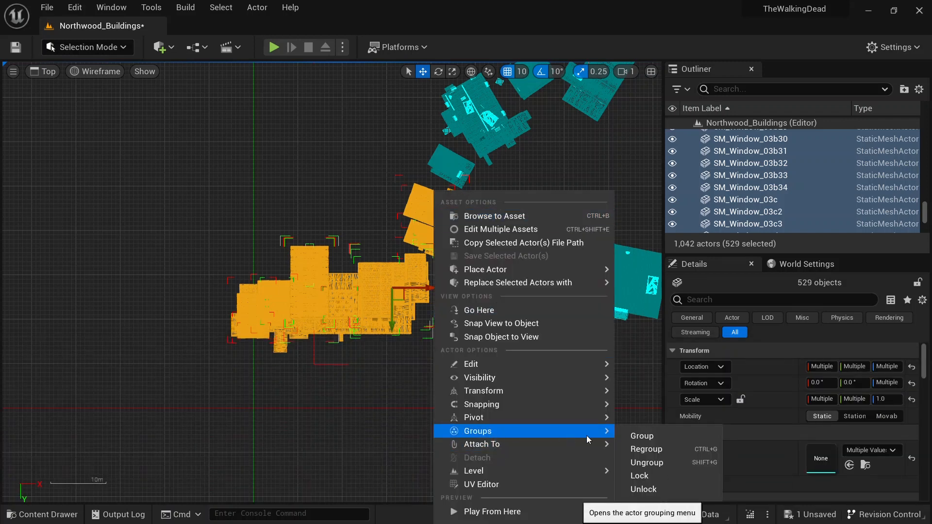
left_click(657, 440)
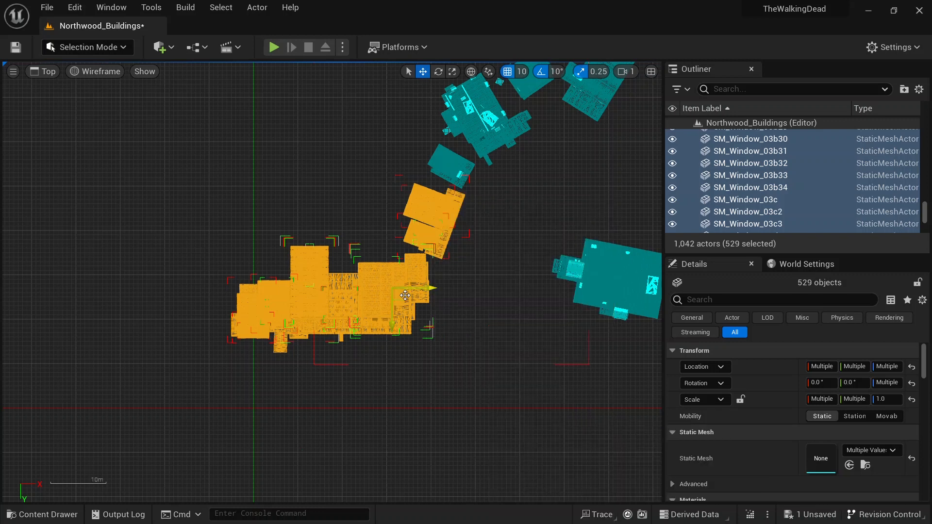
Step: Open the Main level from the Mpas folder, saving the Northwood_Buildings changes
left_click(56, 515)
left_click(55, 424)
double_click(194, 407)
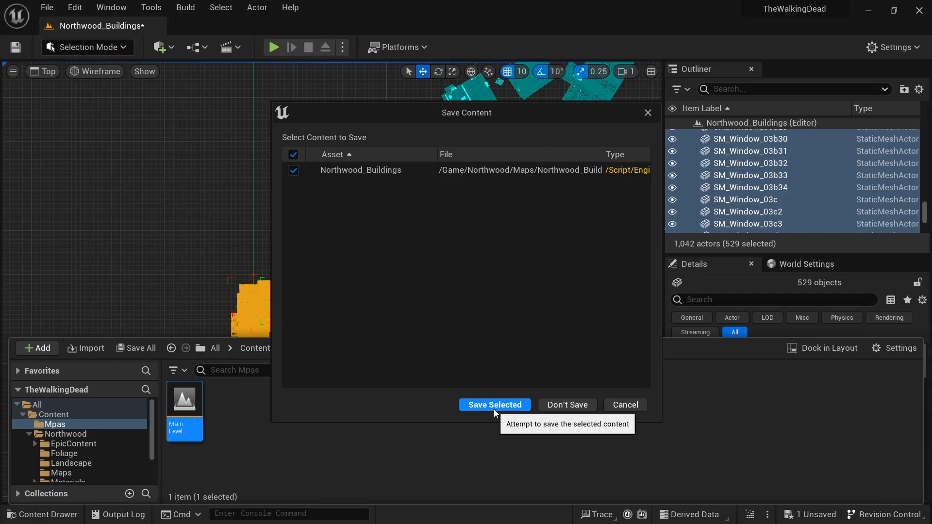
left_click(493, 405)
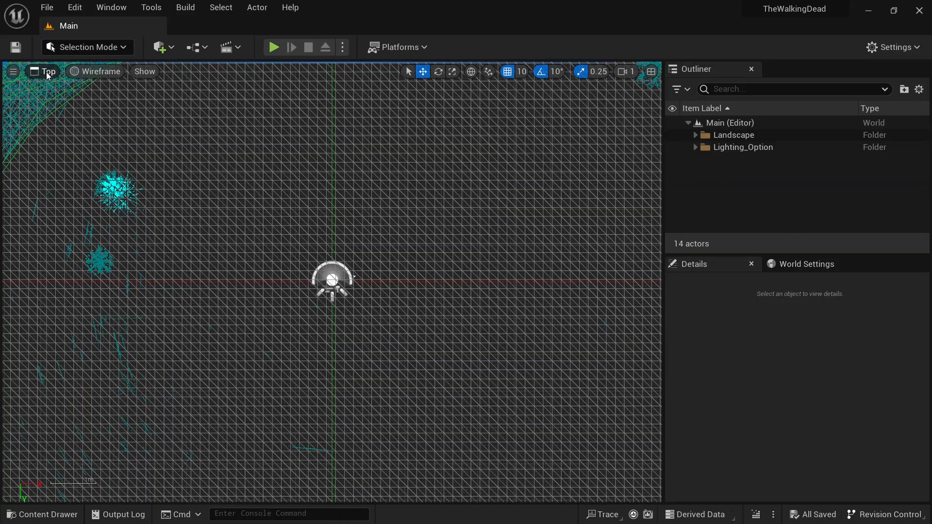
Step: Switch the viewport back to Perspective view and Lit mode
left_click(48, 72)
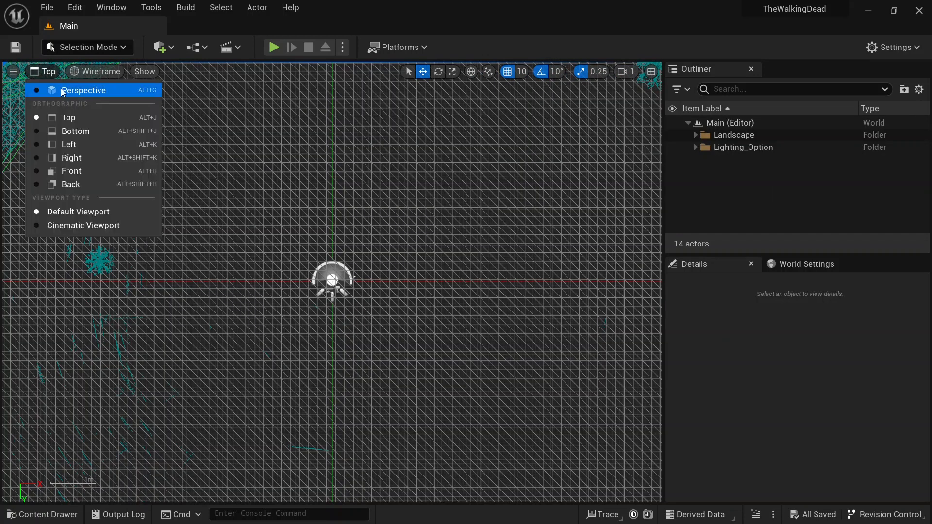
left_click(62, 91)
left_click(116, 71)
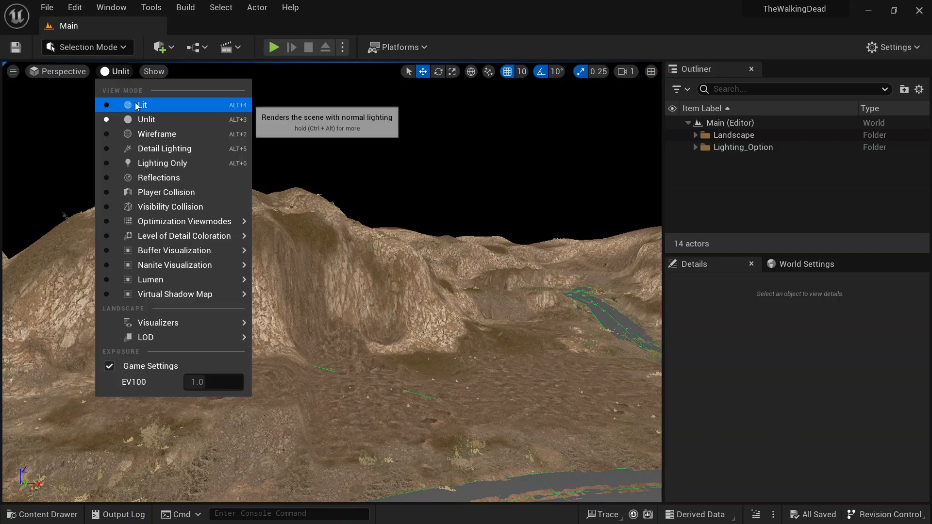
left_click(135, 104)
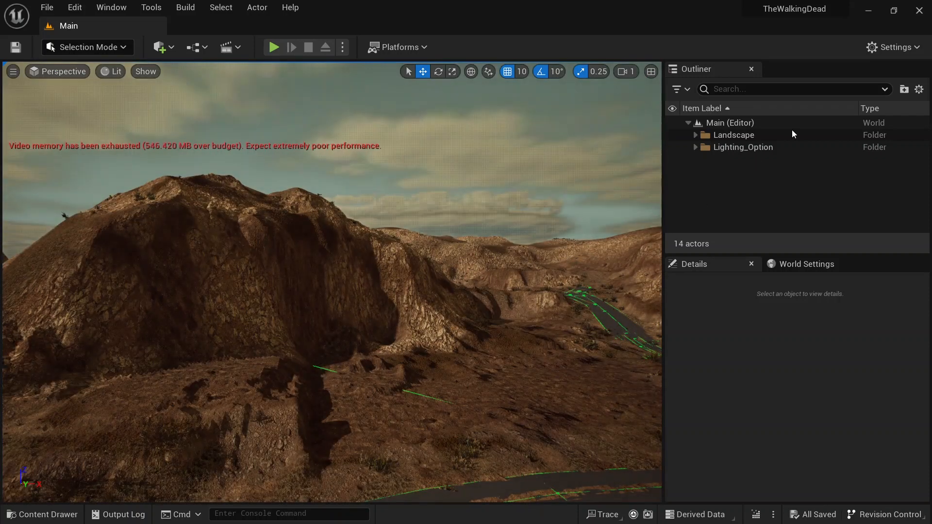
Step: Create a new Outliner folder named Buildings
right_click(721, 184)
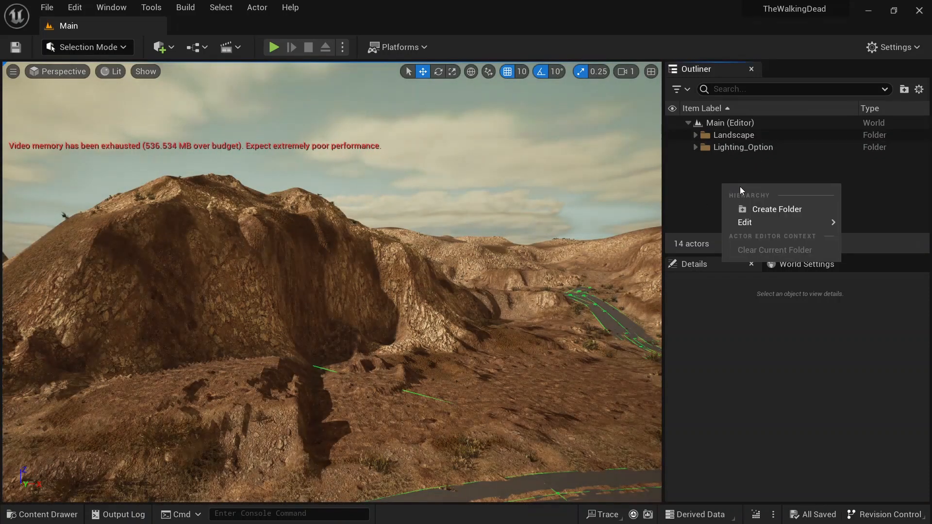
left_click(766, 213)
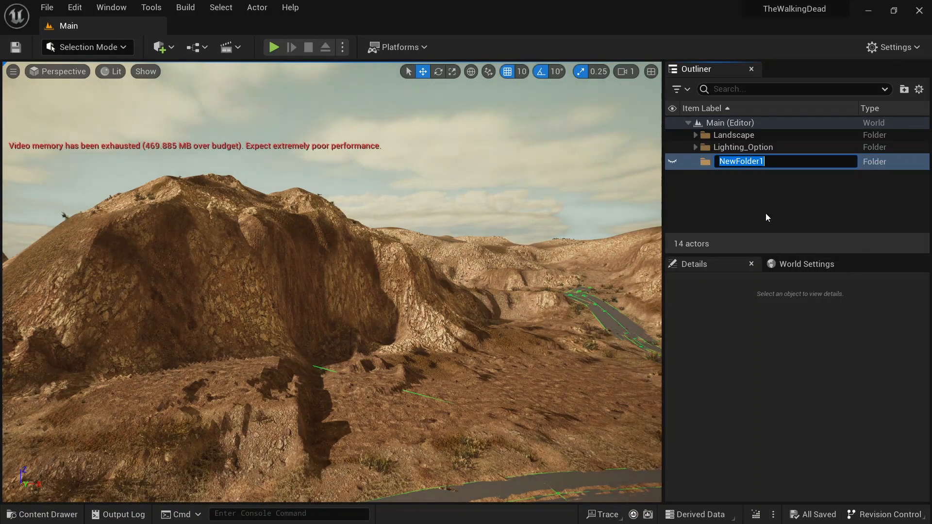
type("Build")
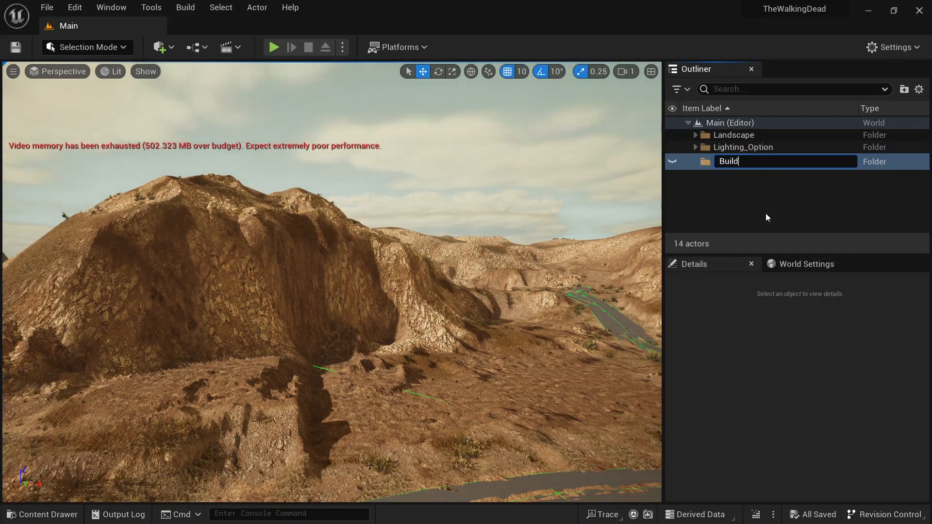
type("ings")
key("Return")
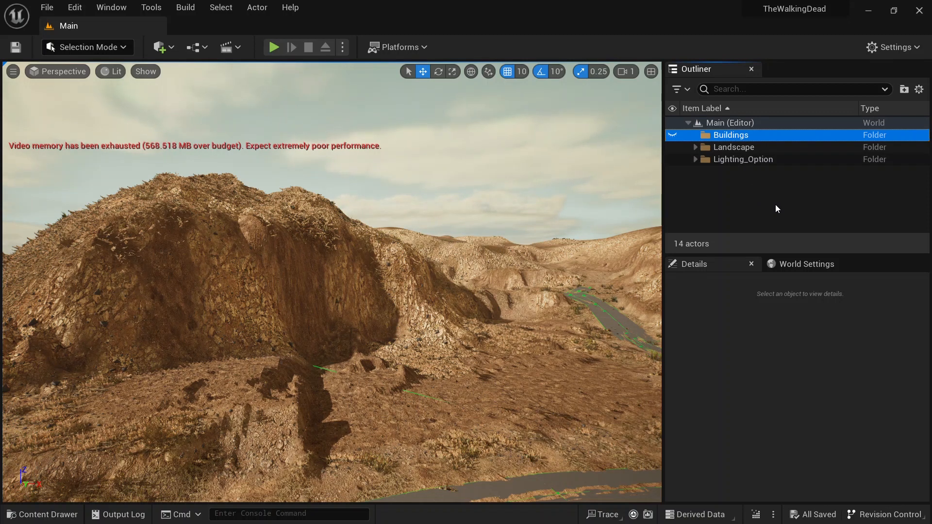
Step: Paste the copied buildings into the Main level
key("ctrl+v")
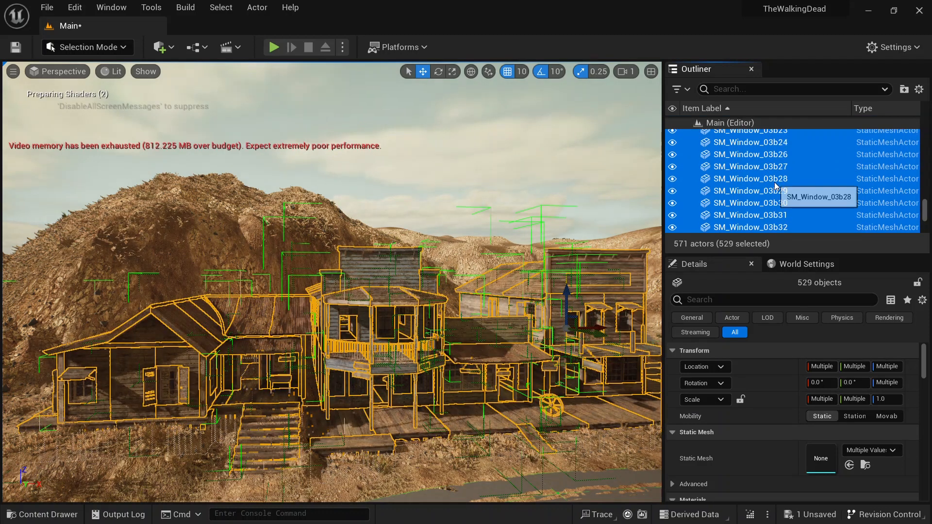
scroll(775, 185, "up", 10)
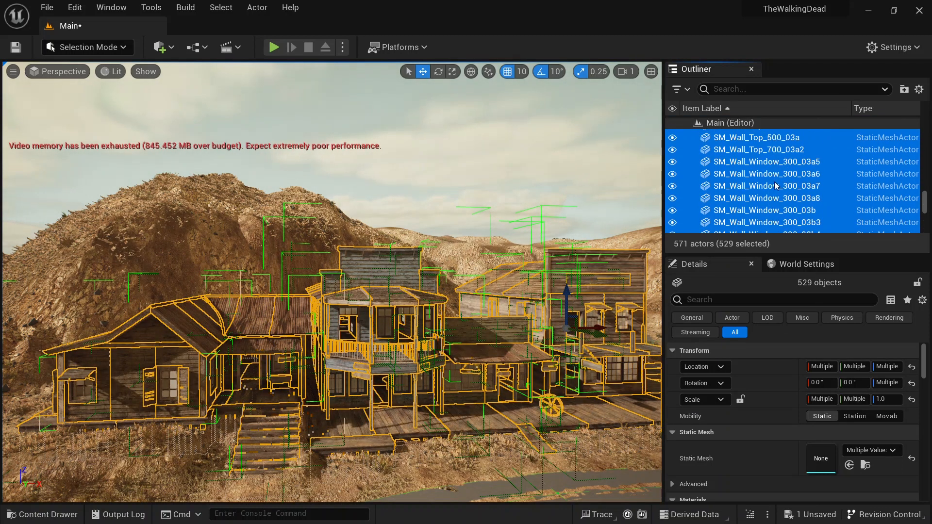
Step: Select all pasted building actors from GroupActor_0 to SM_WorkTable_NN_01a and move them into the Buildings folder
scroll(775, 186, "up", 5)
left_click_drag(925, 200, 924, 117)
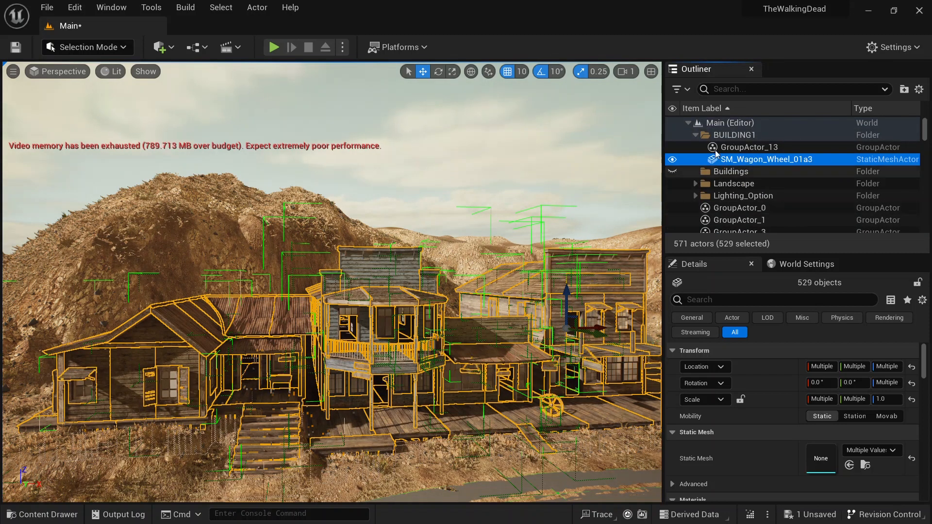
left_click(723, 206)
left_click_drag(924, 132, 924, 221)
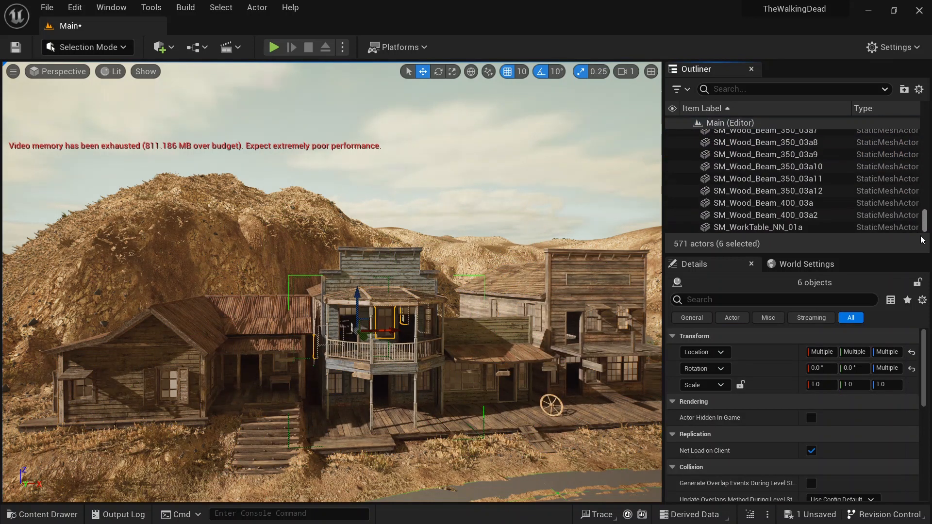
left_click(790, 230, "shift")
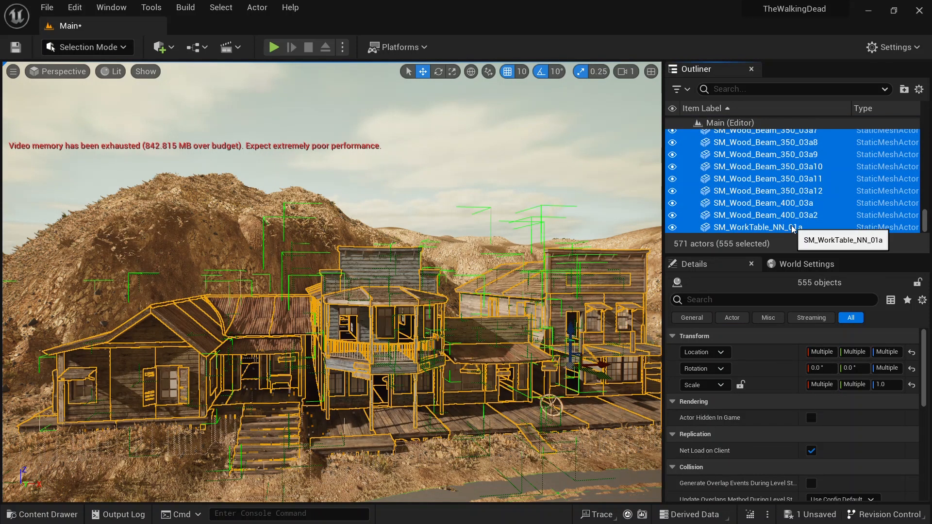
right_click(774, 179)
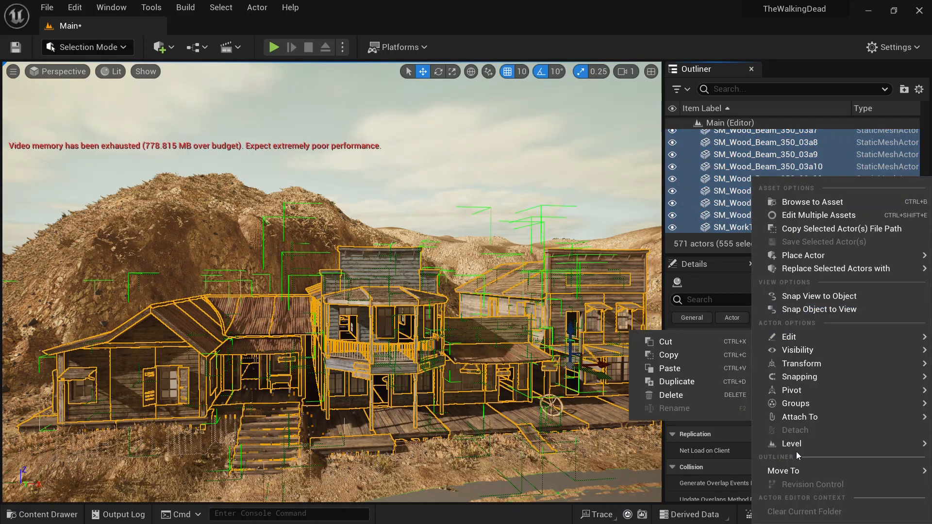
mouse_move(798, 471)
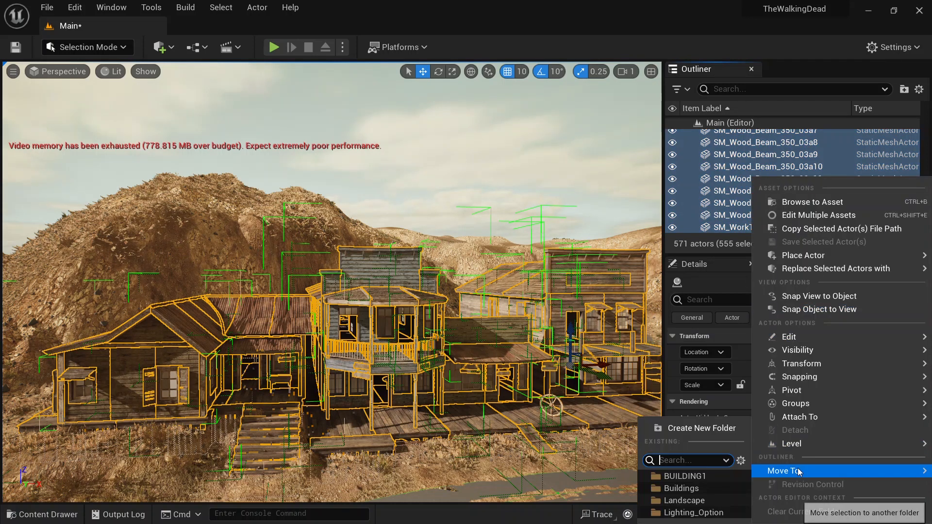
left_click(685, 488)
Step: Save the Main level
scroll(747, 188, "up", 4)
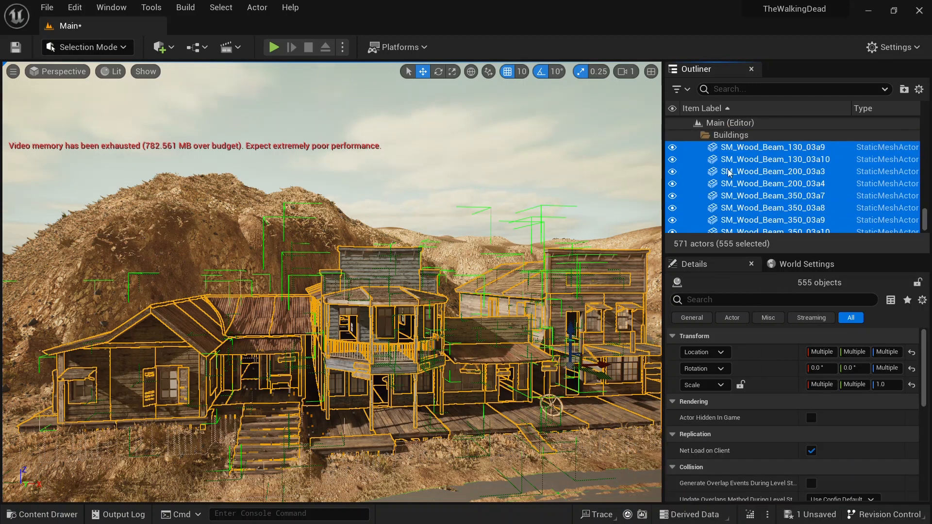
left_click_drag(923, 220, 909, 122)
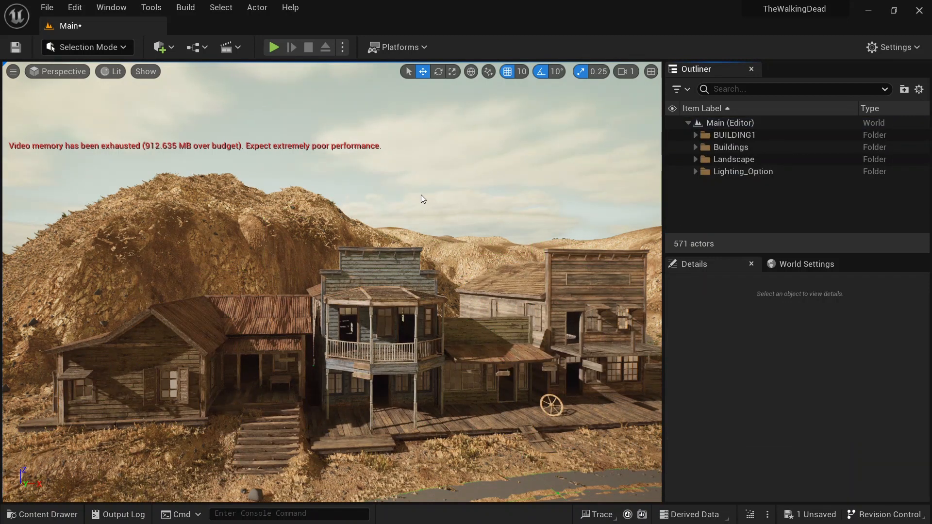
key("ctrl+s")
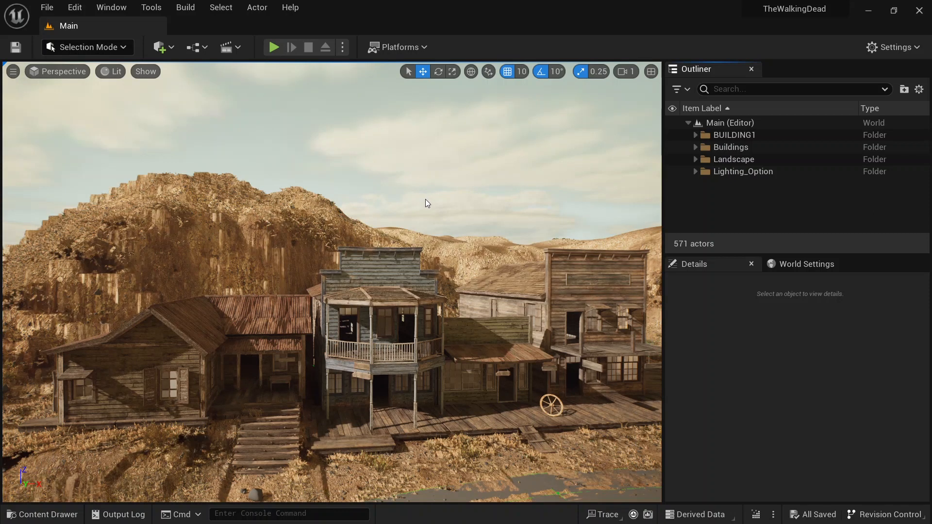
Step: Fly around the viewport to inspect the landscape and the placed town from different angles
right_click_drag(332, 204, 413, 246)
key("a")
key("w")
key("d")
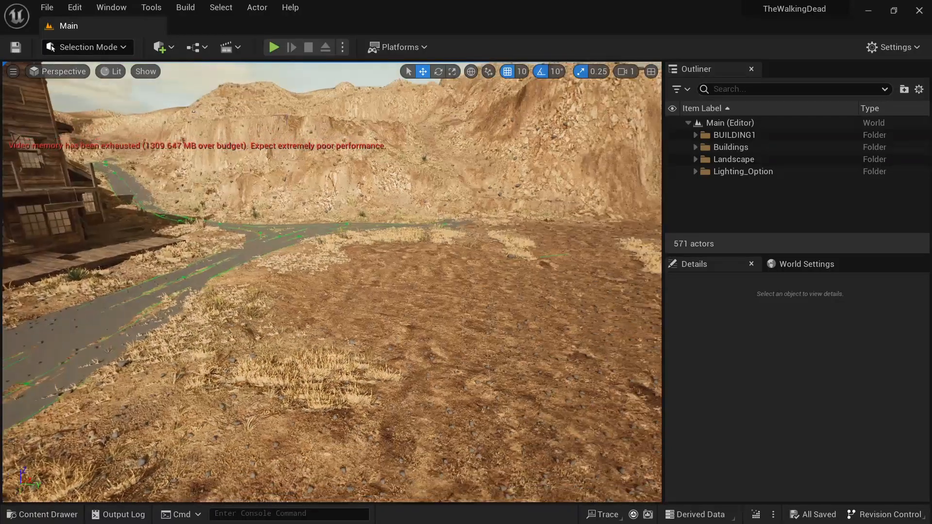
right_click_drag(332, 281, 553, 279)
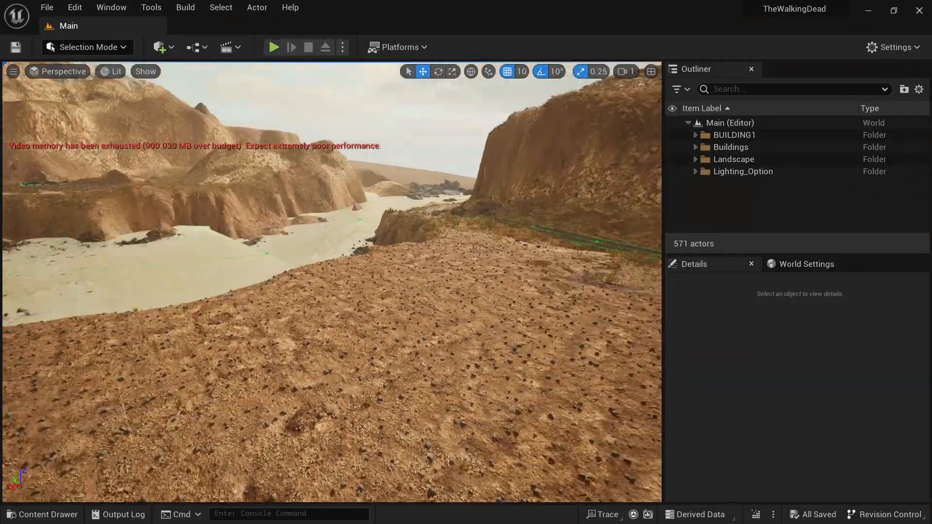
right_click_drag(332, 281, 434, 229)
key("s")
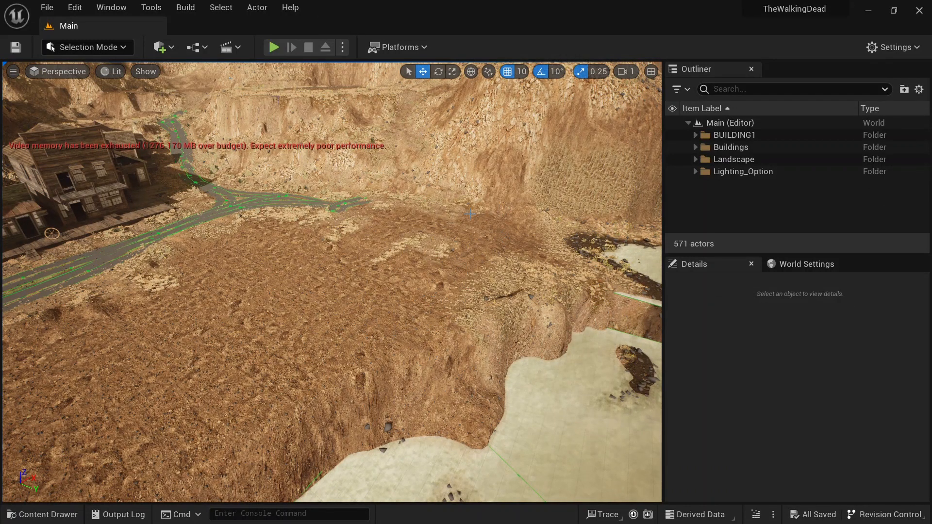
right_click_drag(434, 229, 353, 178)
right_click_drag(429, 215, 463, 236)
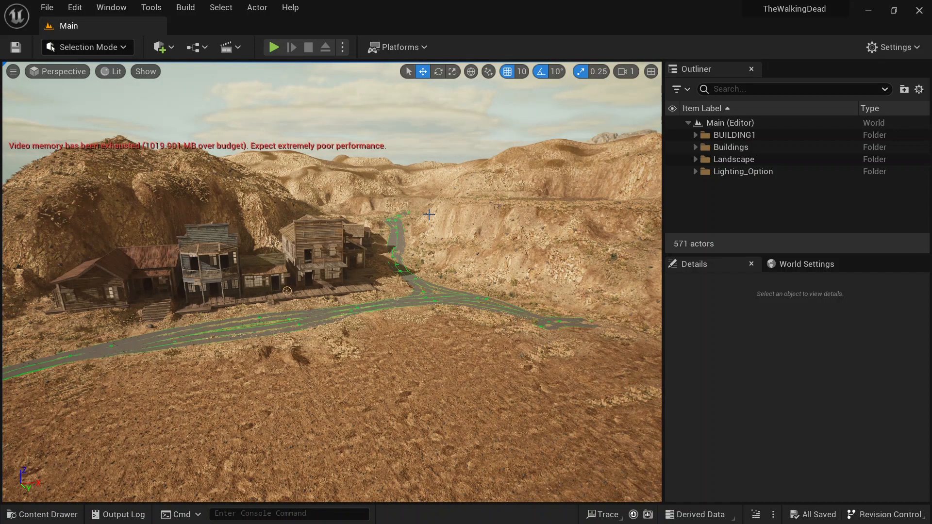
right_click_drag(429, 215, 387, 237)
Step: Select one building, then fly down to street level to inspect the town up close
left_click(349, 231)
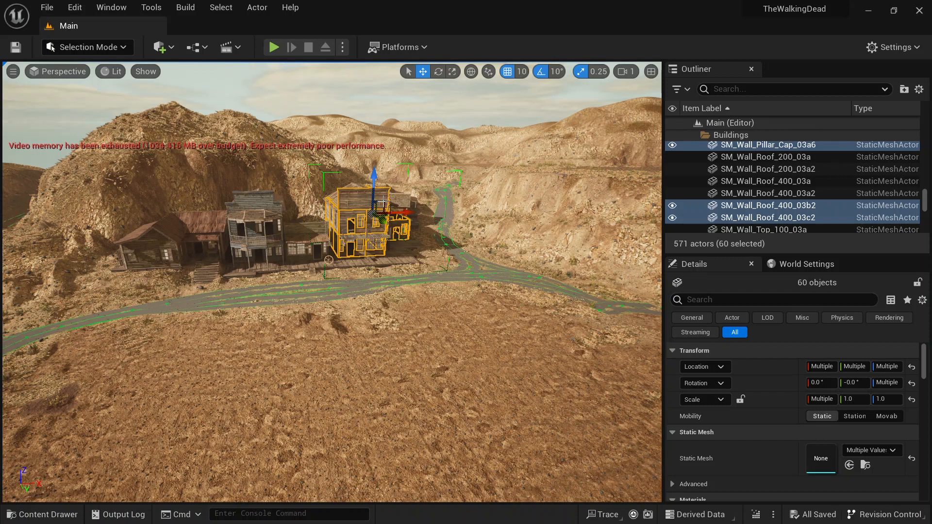
right_click_drag(332, 281, 341, 253)
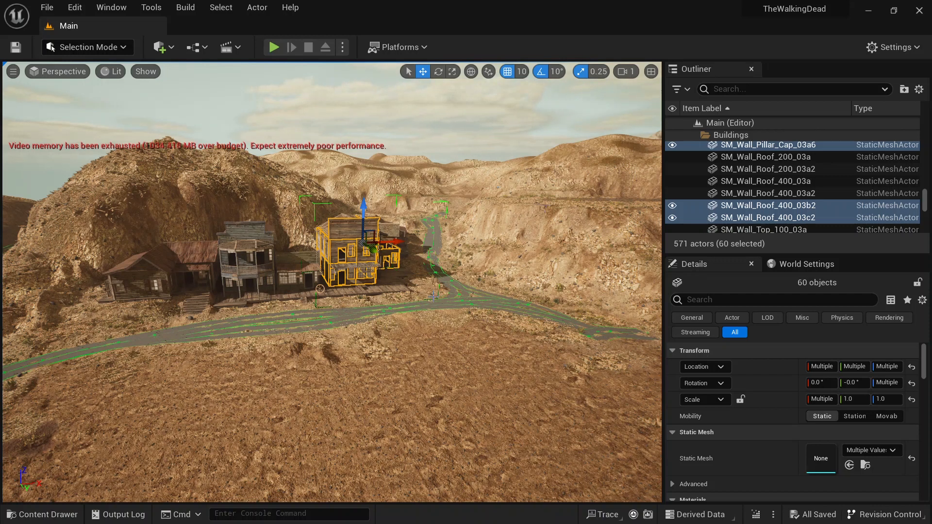
right_click(435, 125)
left_click(397, 117)
right_click_drag(332, 281, 383, 344)
key("a")
right_click_drag(332, 281, 291, 315)
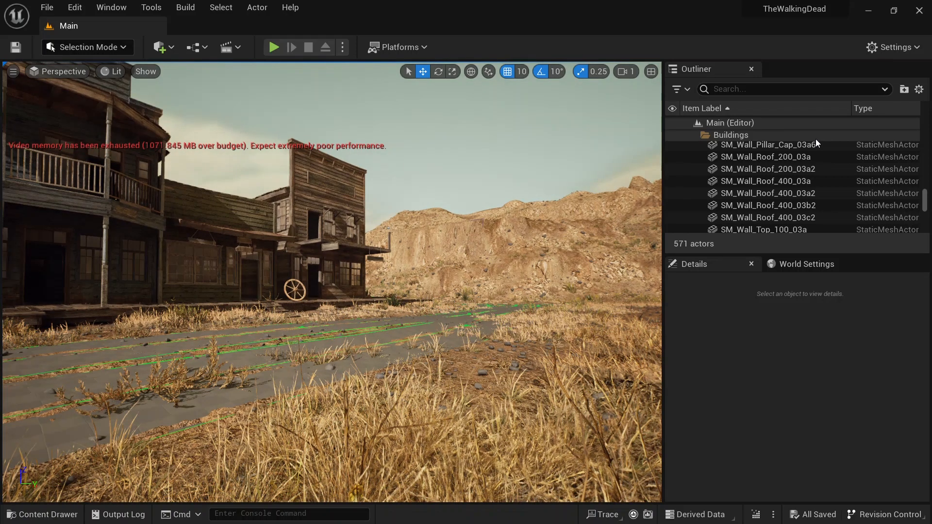
Step: Collapse the Buildings folder in the Outliner
scroll(739, 178, "up", 3)
scroll(739, 175, "up", 3)
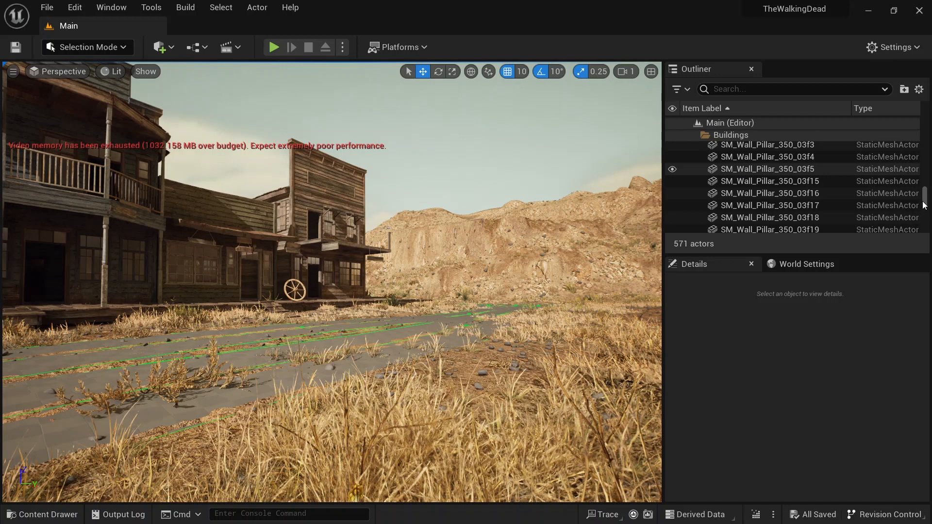
left_click_drag(925, 198, 923, 127)
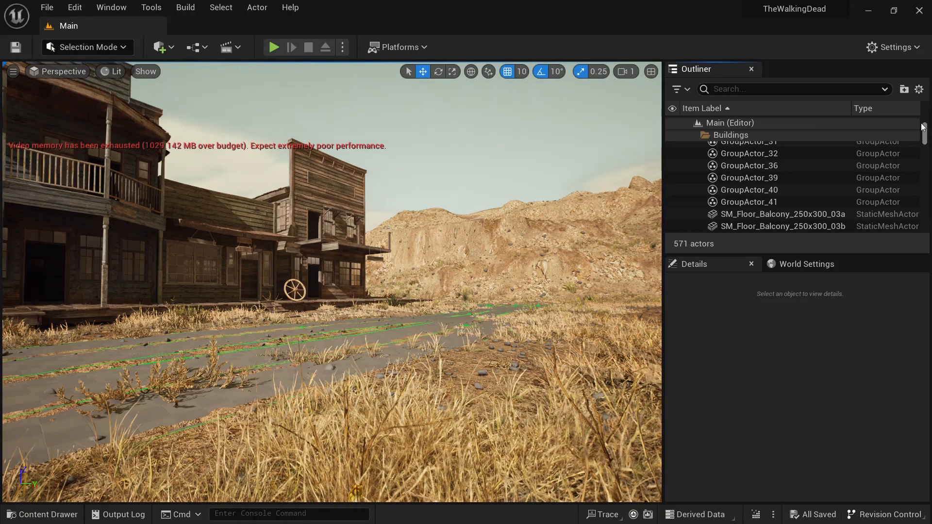
left_click_drag(923, 127, 925, 109)
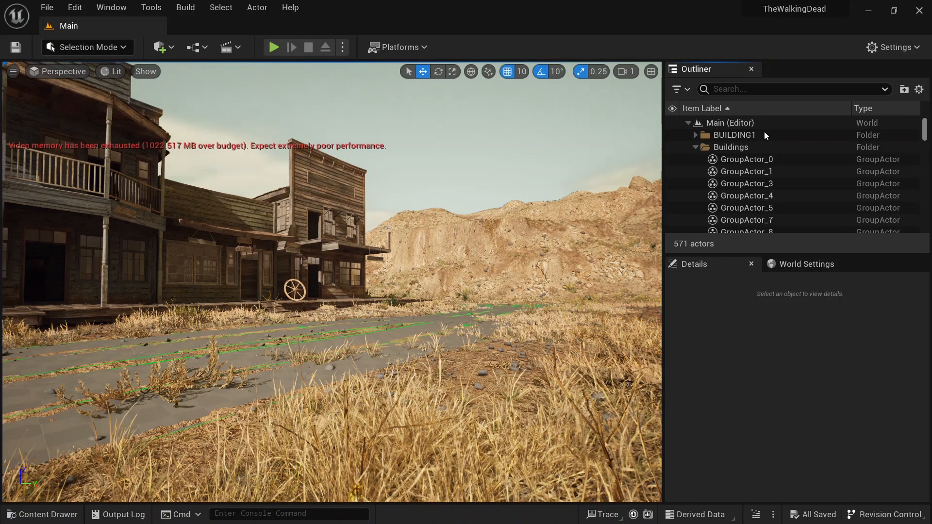
left_click(695, 148)
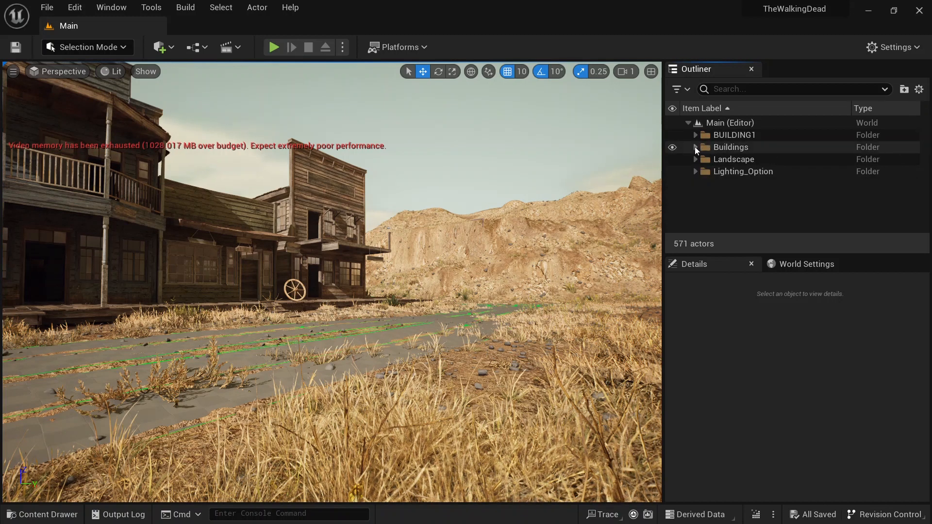
left_click(197, 47)
left_click(161, 47)
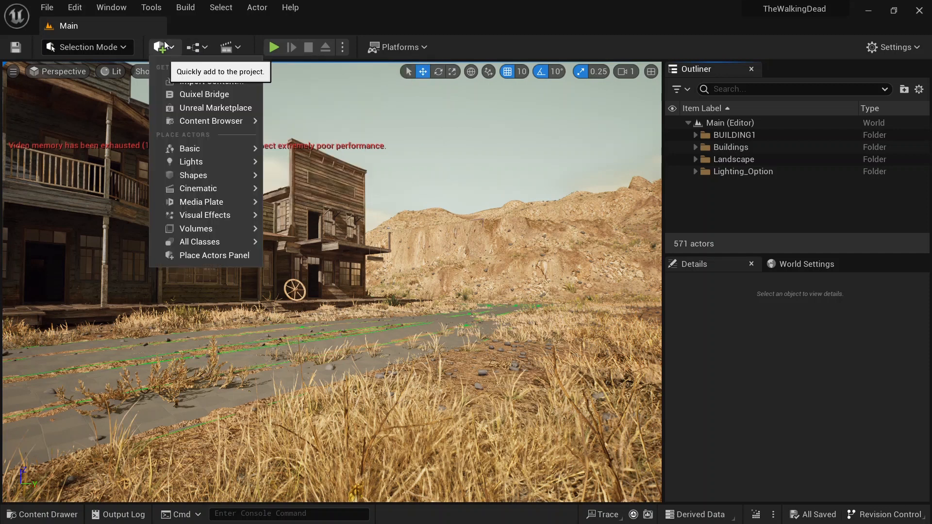
mouse_move(194, 190)
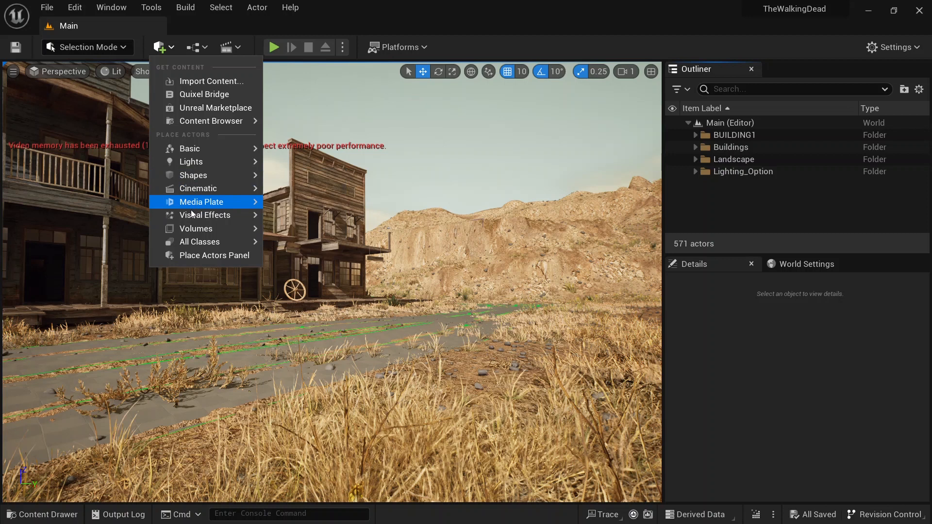
mouse_move(210, 218)
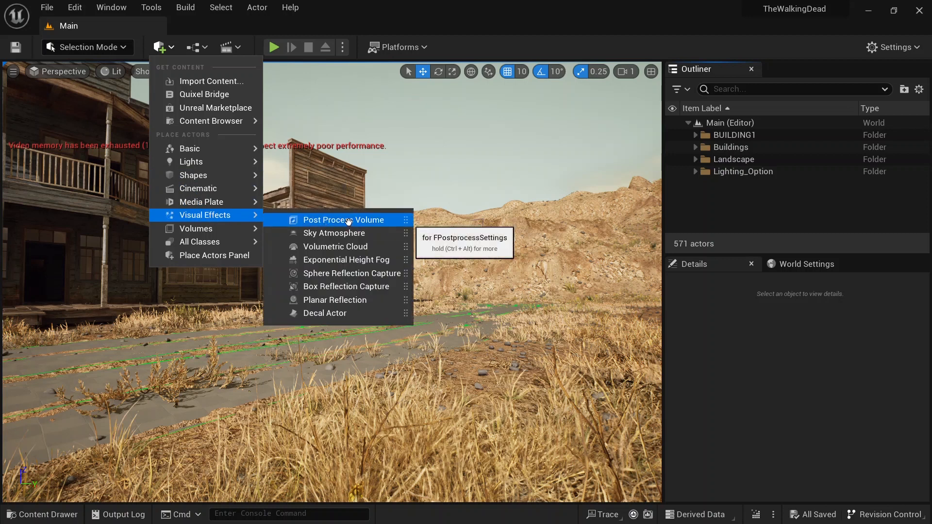
left_click(717, 200)
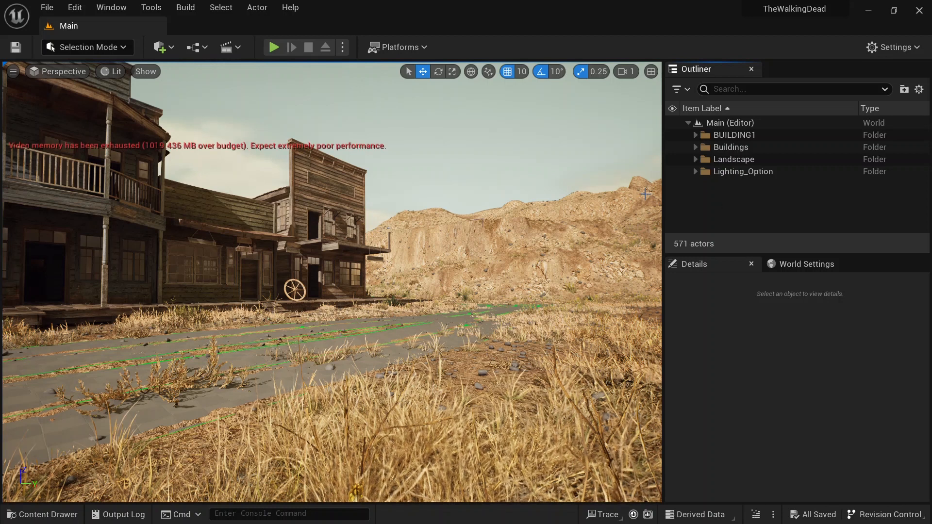
Step: Select PostProcessVolume2 in the Lighting_Option folder and filter its details for lume
right_click_drag(437, 206, 445, 208)
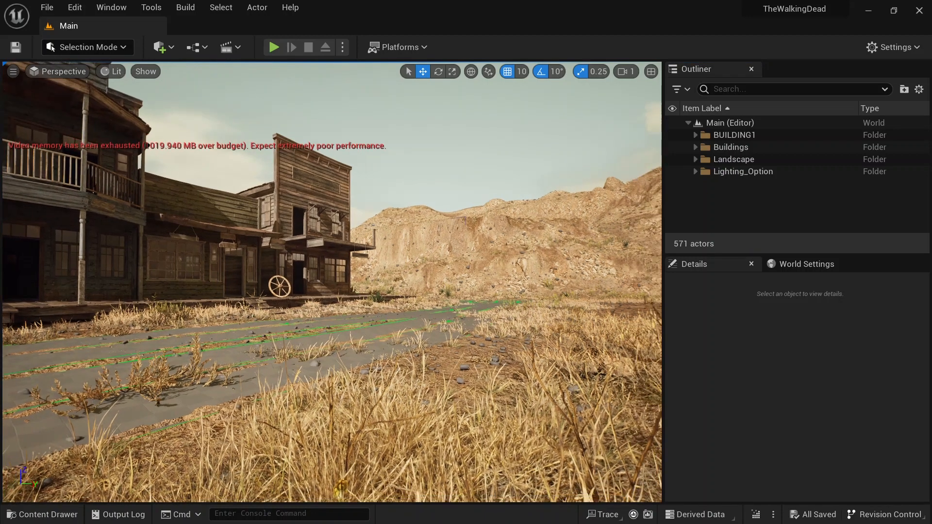
left_click(695, 171)
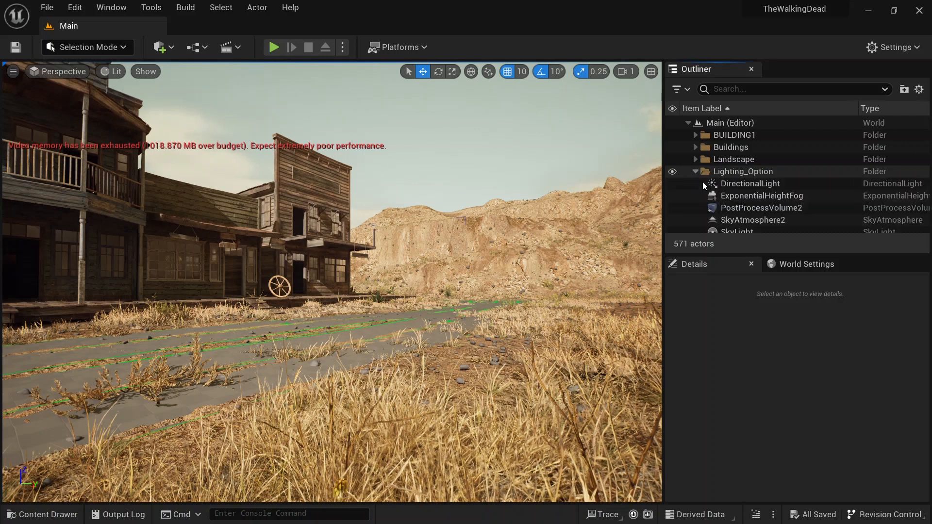
left_click(746, 209)
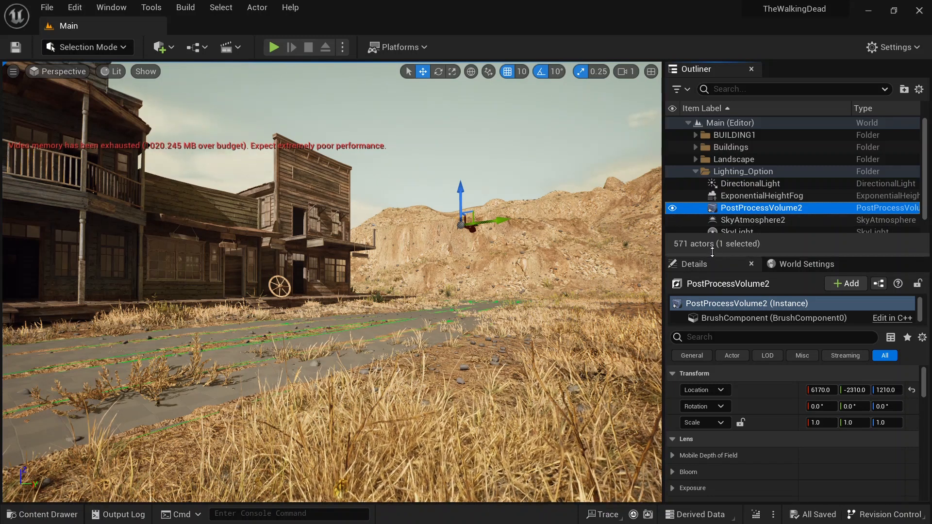
left_click_drag(712, 252, 712, 242)
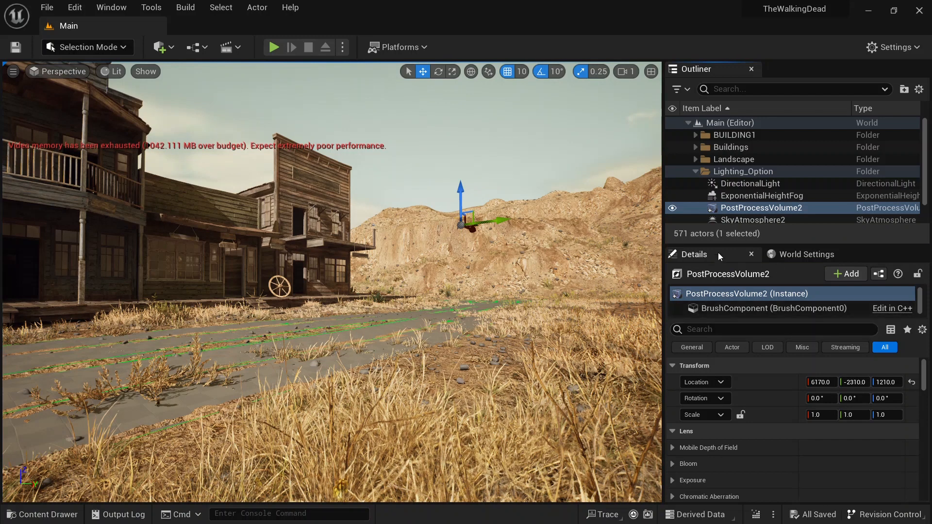
left_click(719, 328)
type("lume")
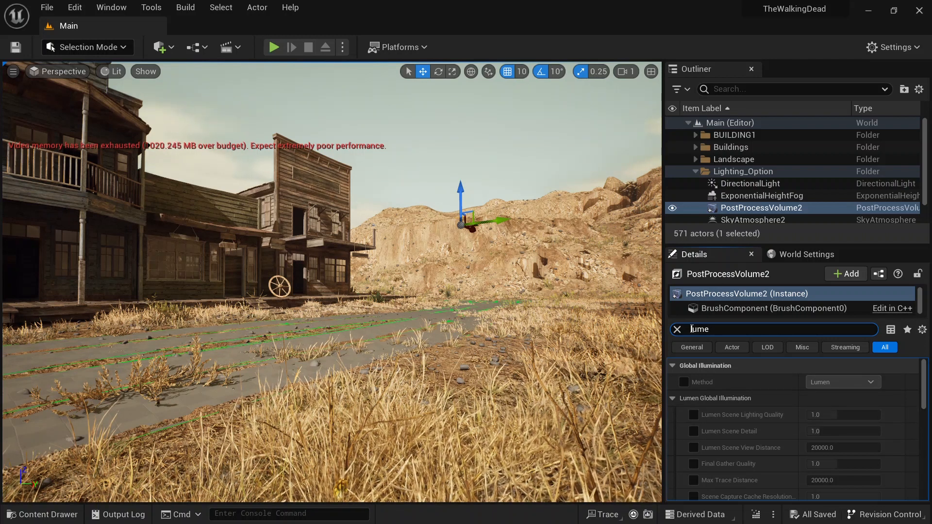
Step: Turn on the viewport's Show FPS display
left_click(13, 72)
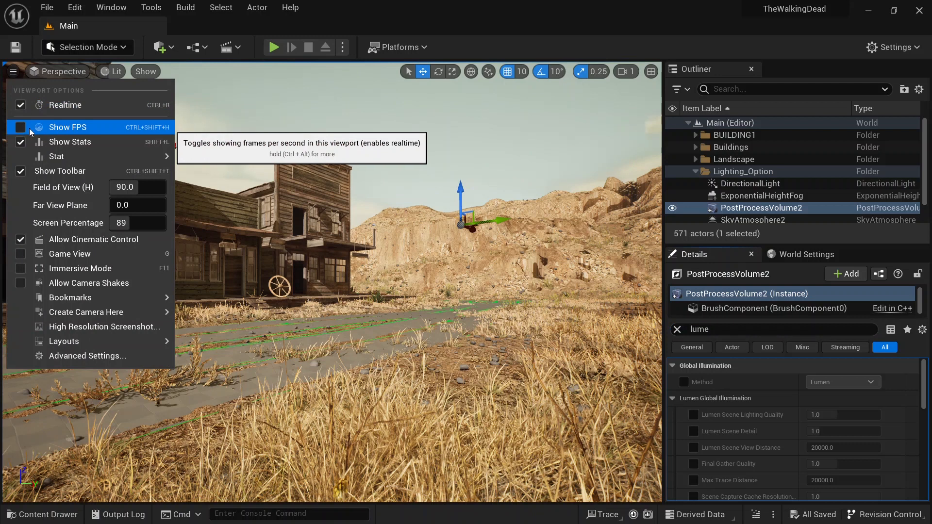
left_click(38, 130)
left_click(570, 3)
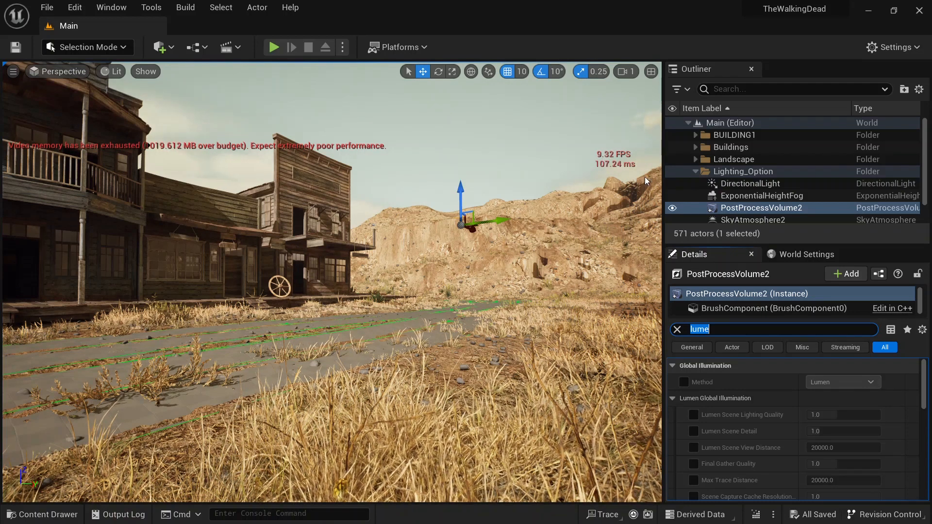
Step: Override the post process Global Illumination method and set it to None
left_click(685, 382)
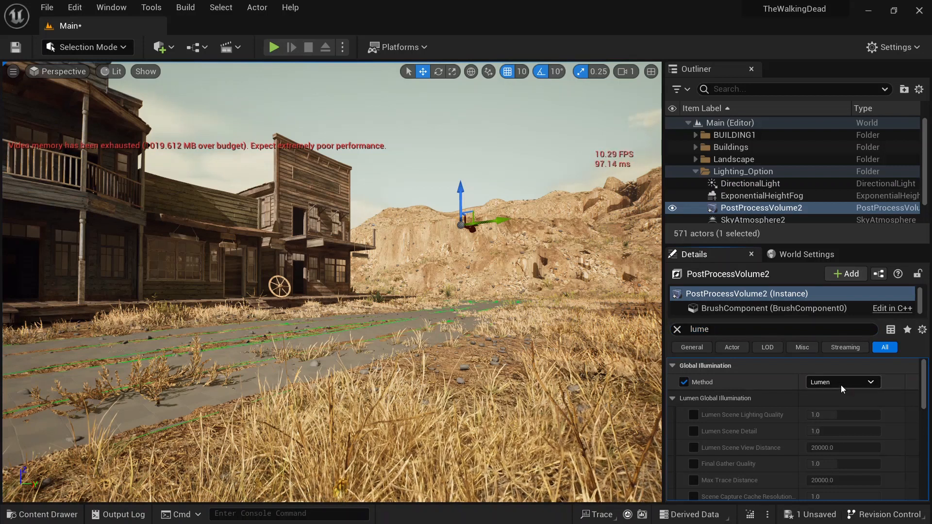
left_click(837, 382)
left_click(823, 397)
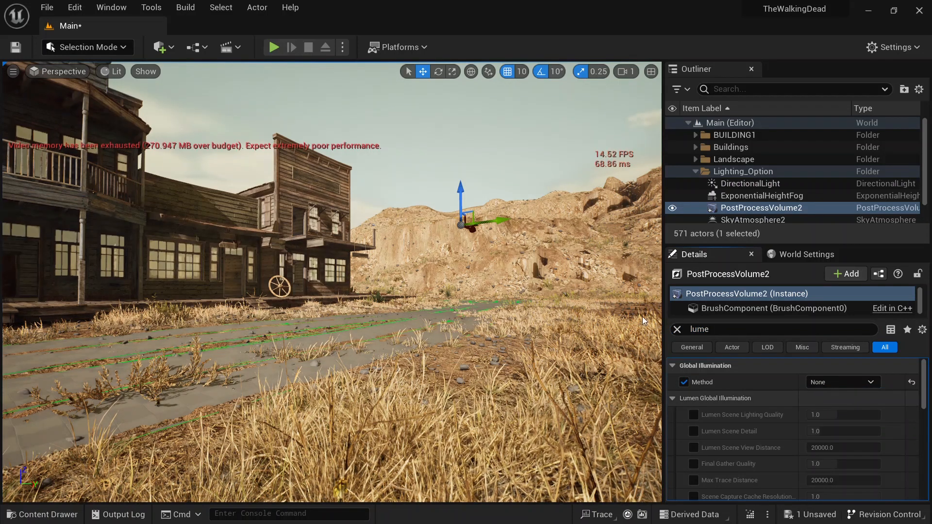
right_click_drag(541, 269, 538, 262)
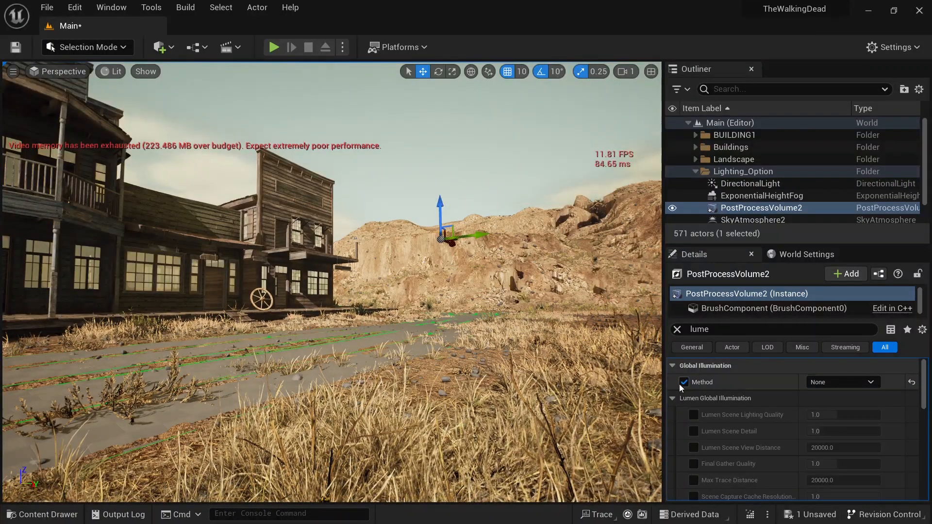
Step: Override the post process Reflections method and set it to None
scroll(714, 412, "down", 3)
scroll(722, 422, "down", 6)
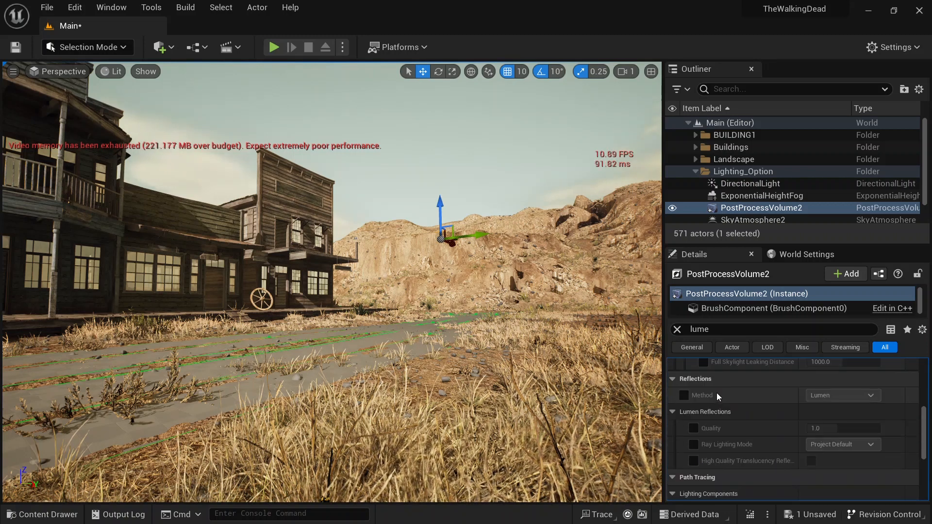
left_click(684, 395)
left_click(834, 395)
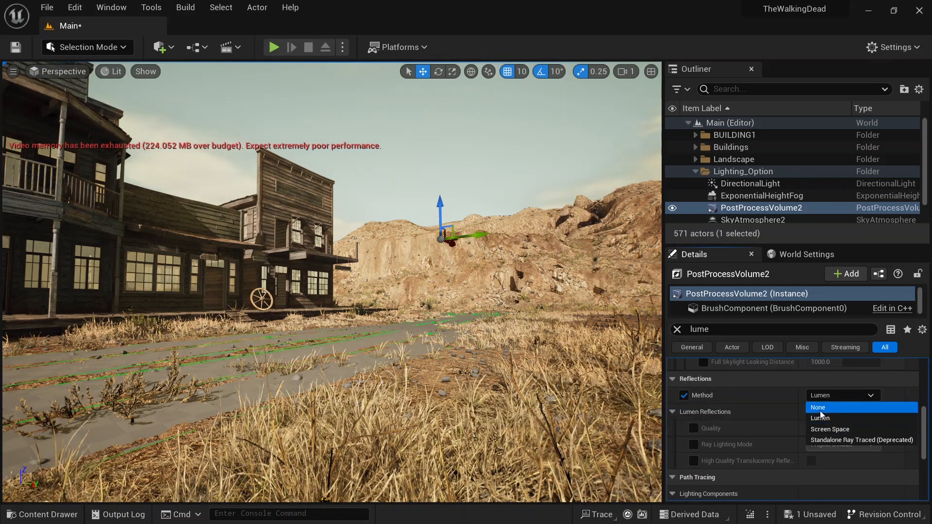
left_click(820, 410)
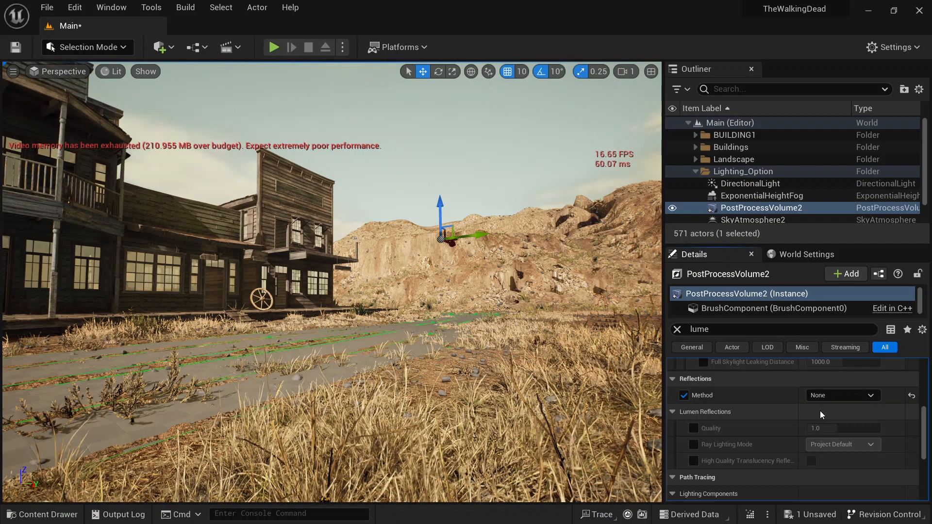
Step: Clear the details search filter on PostProcessVolume2
mouse_move(332, 282)
right_mouse_down()
mouse_move(377, 274)
mouse_move(341, 270)
right_mouse_up()
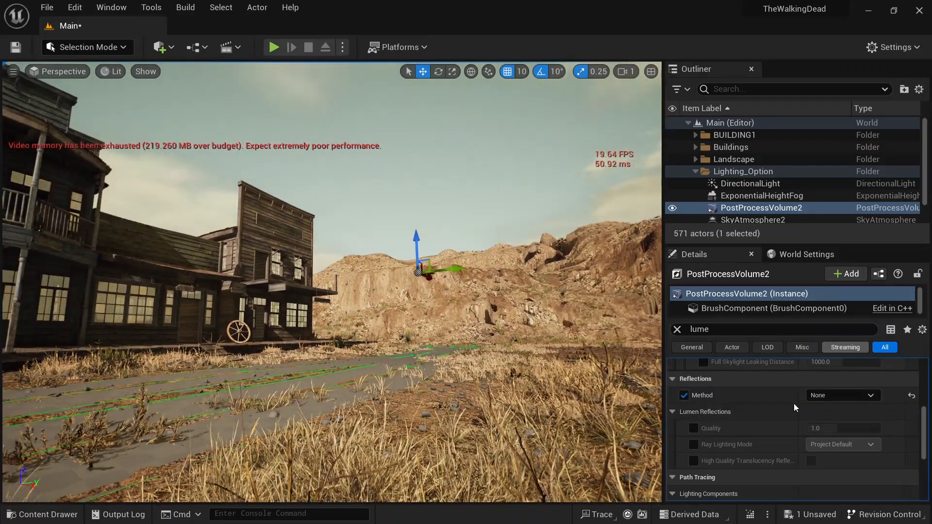
scroll(794, 403, "up", 5)
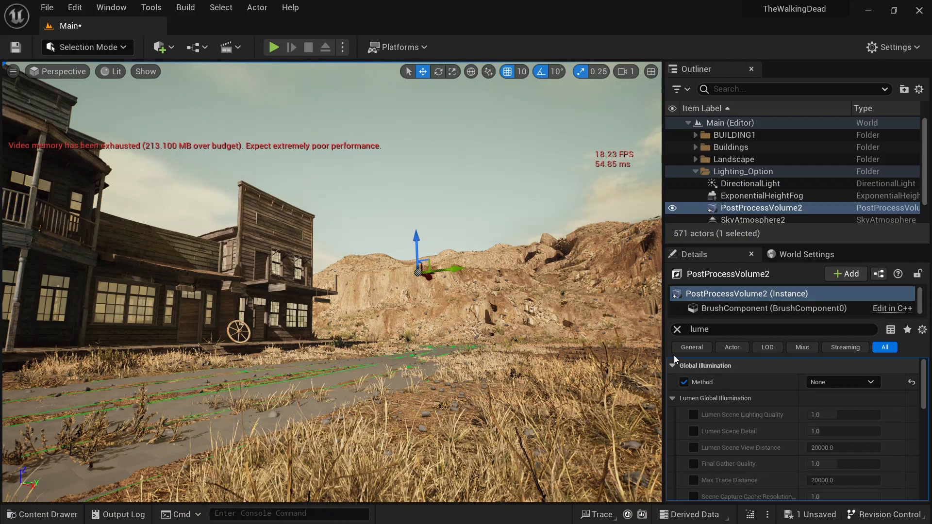
left_click(682, 328)
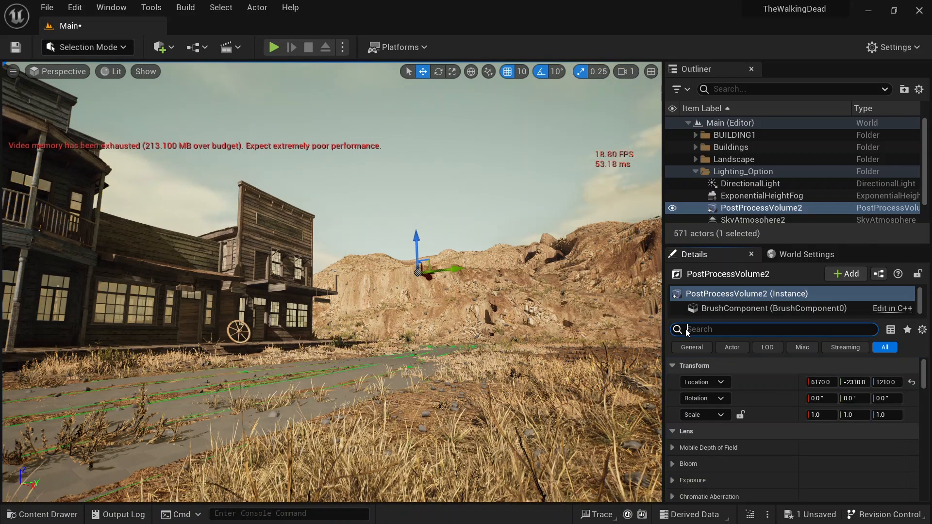
Step: In the project's Rendering settings, set Dynamic Global Illumination Method and Reflection Method to None
left_click(897, 50)
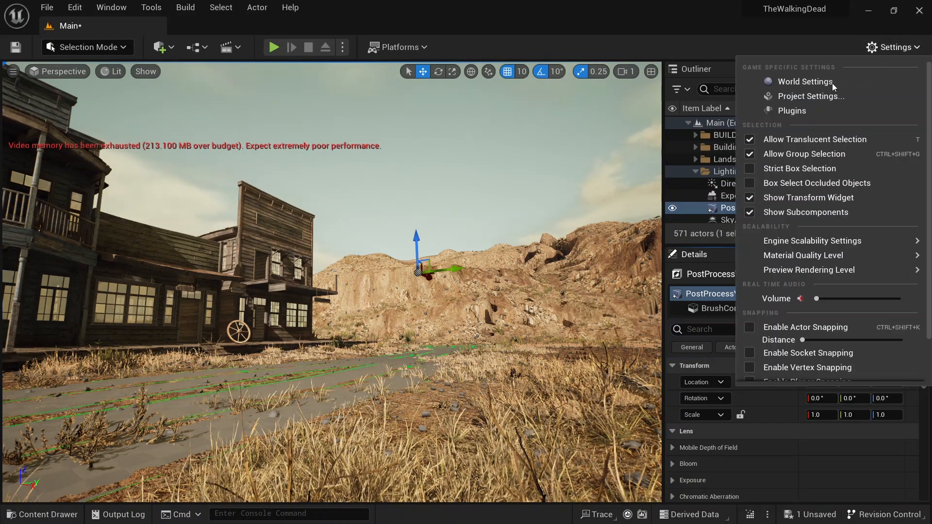
left_click(810, 96)
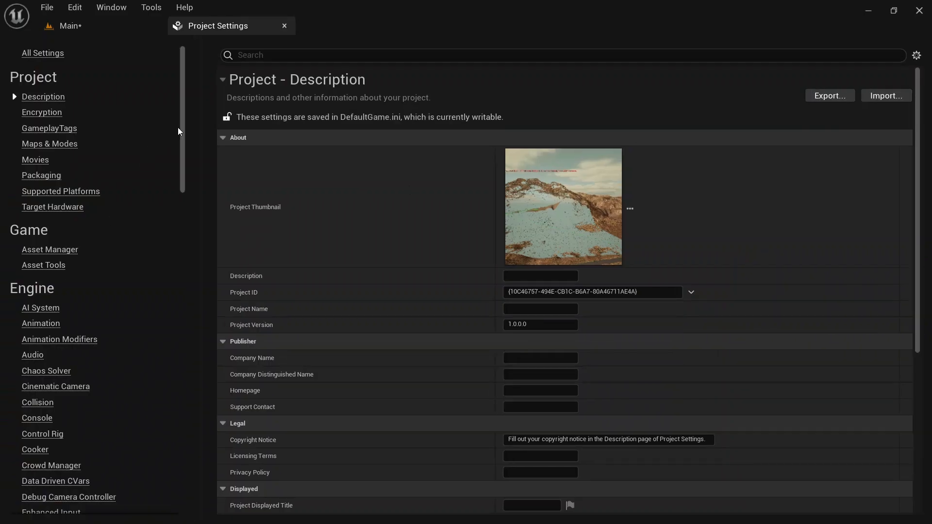
left_click_drag(183, 127, 177, 449)
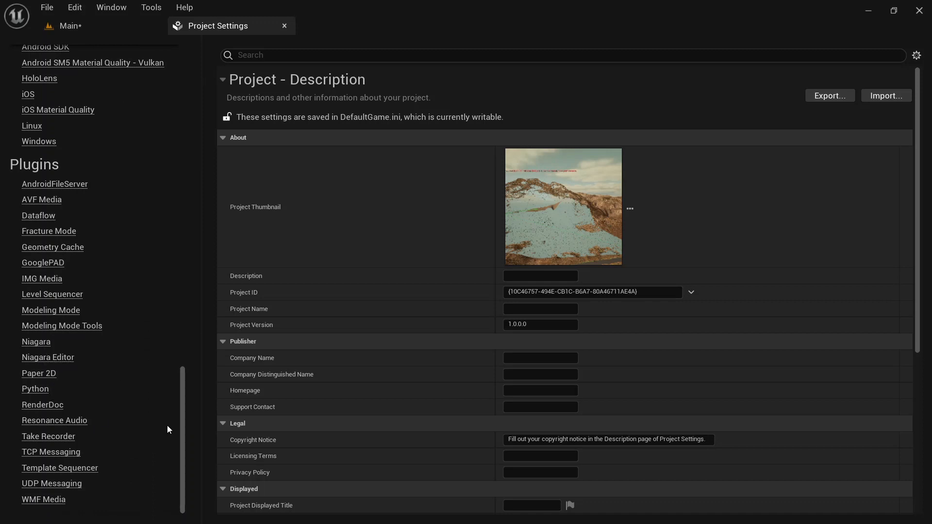
left_click_drag(178, 433, 188, 263)
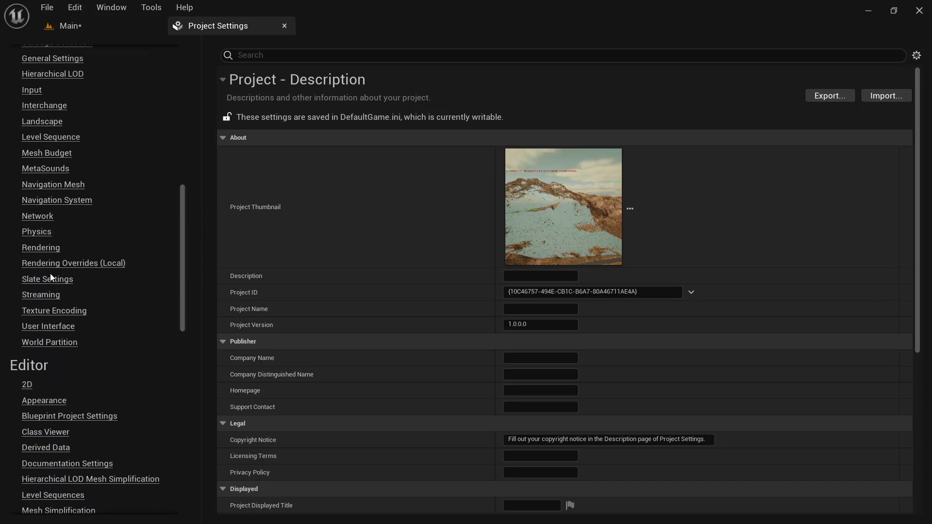
left_click(45, 249)
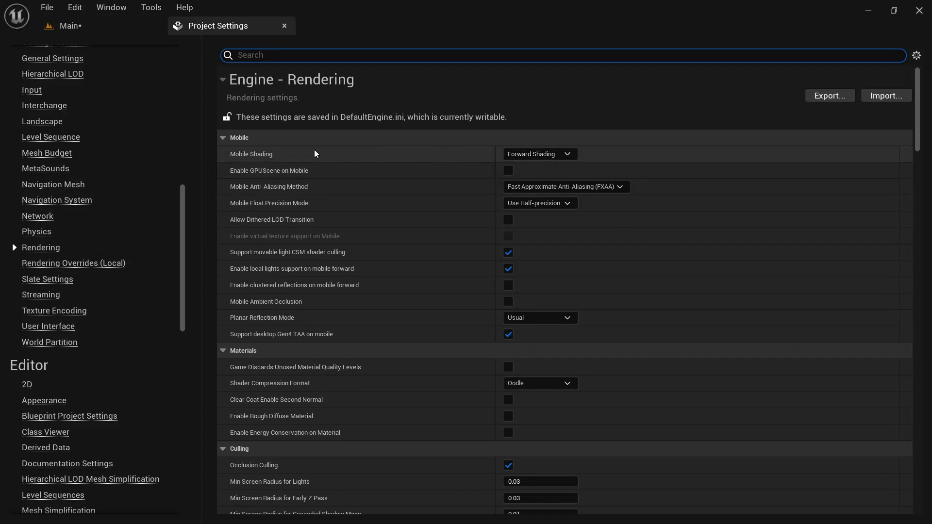
scroll(404, 232, "down", 3)
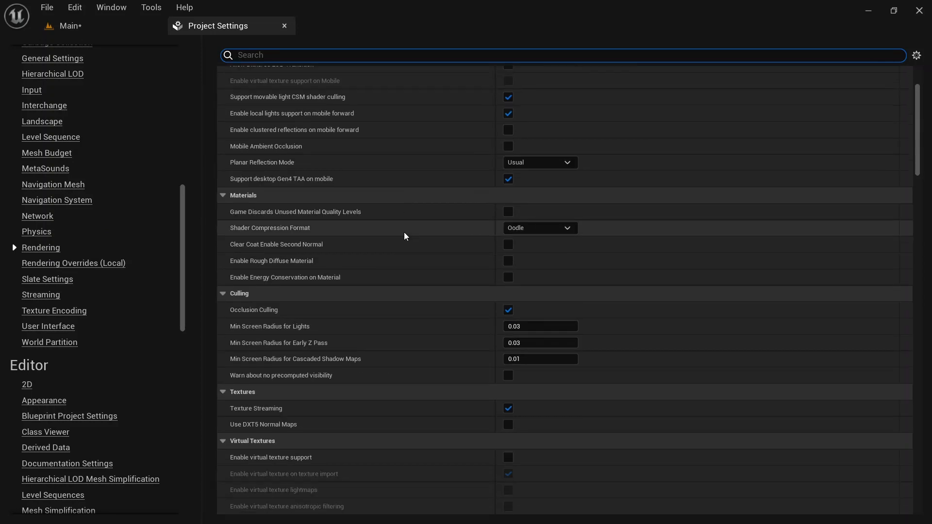
scroll(404, 232, "down", 8)
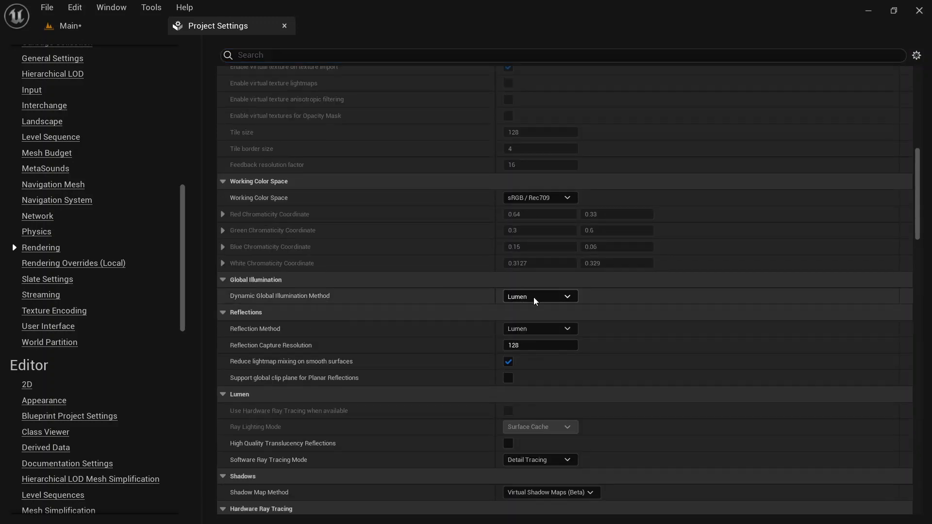
left_click(534, 297)
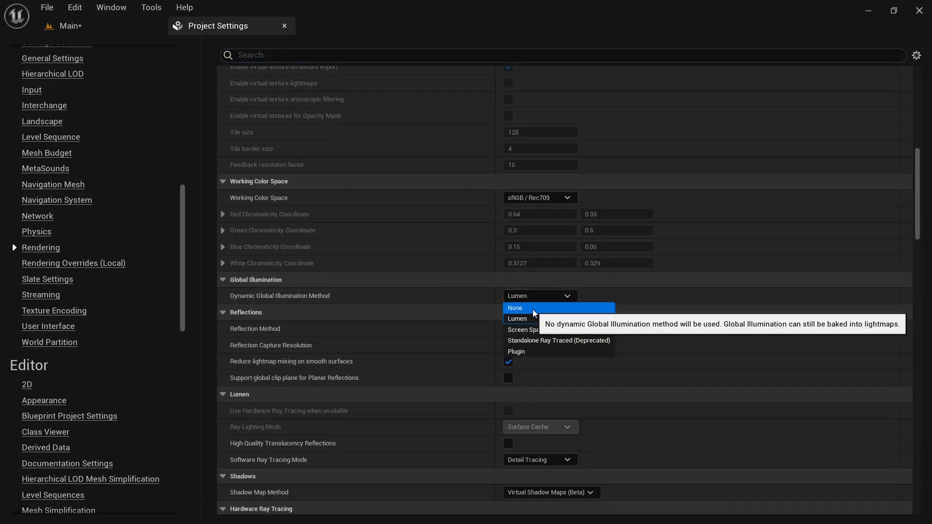
left_click(534, 310)
left_click(531, 329)
left_click(552, 342)
Step: Set Reflection Capture Resolution to 64 and Software Ray Tracing Mode to Global Tracing
scroll(424, 354, "down", 2)
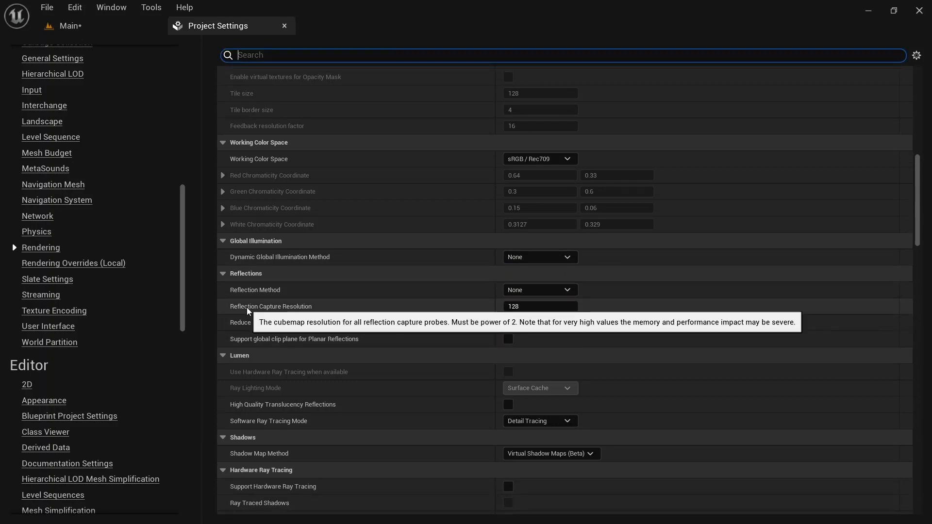
left_click(523, 309)
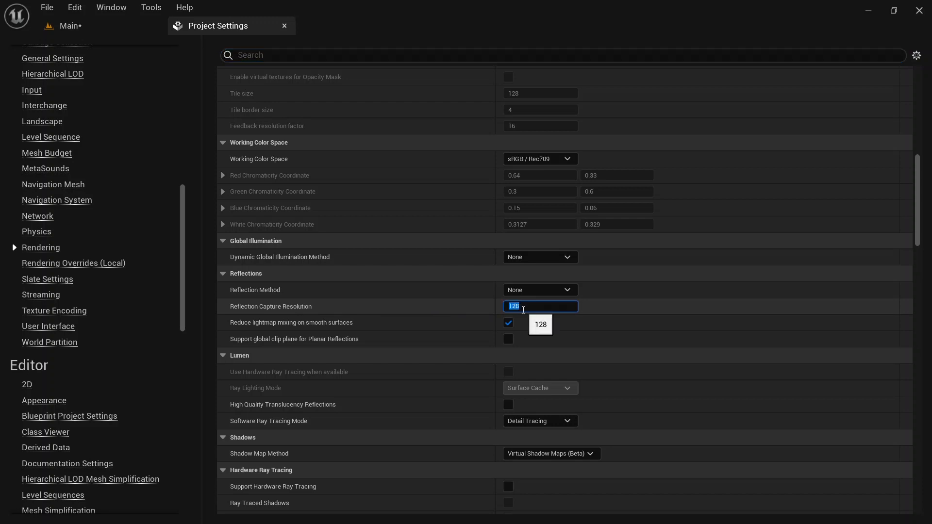
type("64")
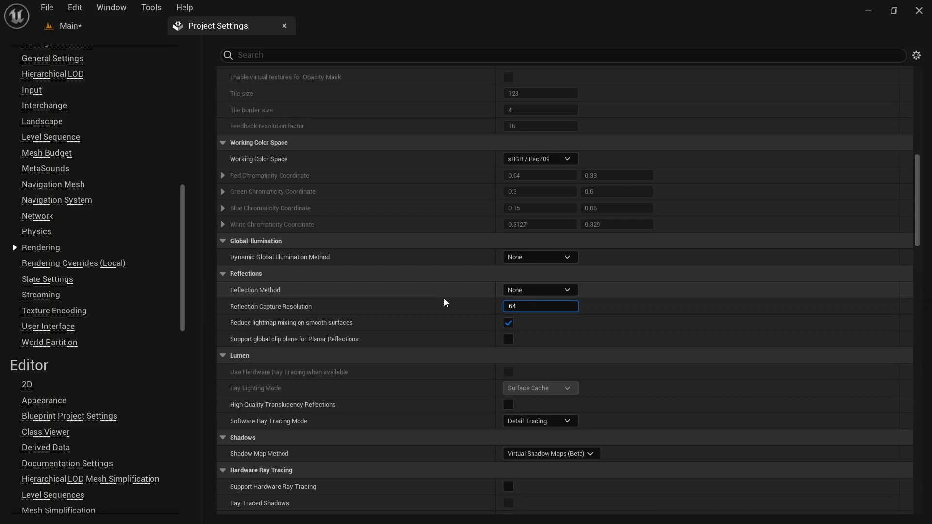
key("Return")
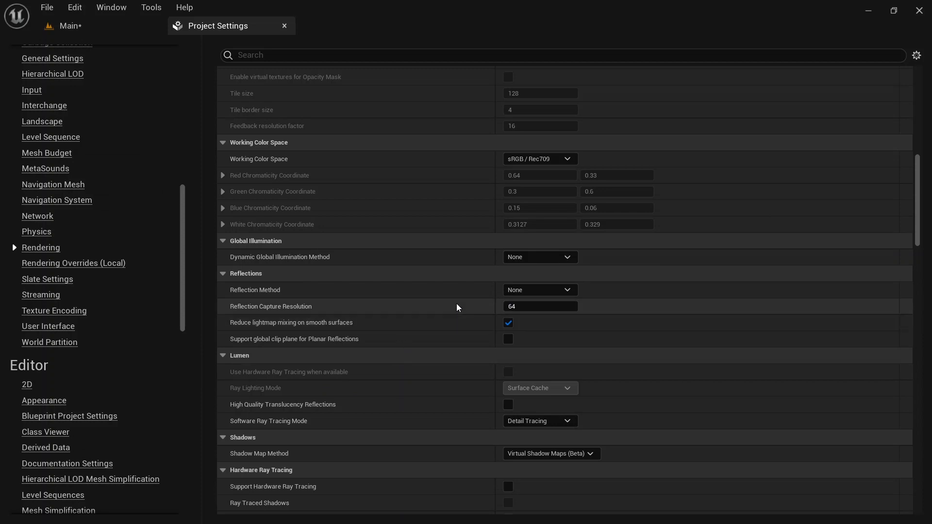
scroll(388, 325, "down", 3)
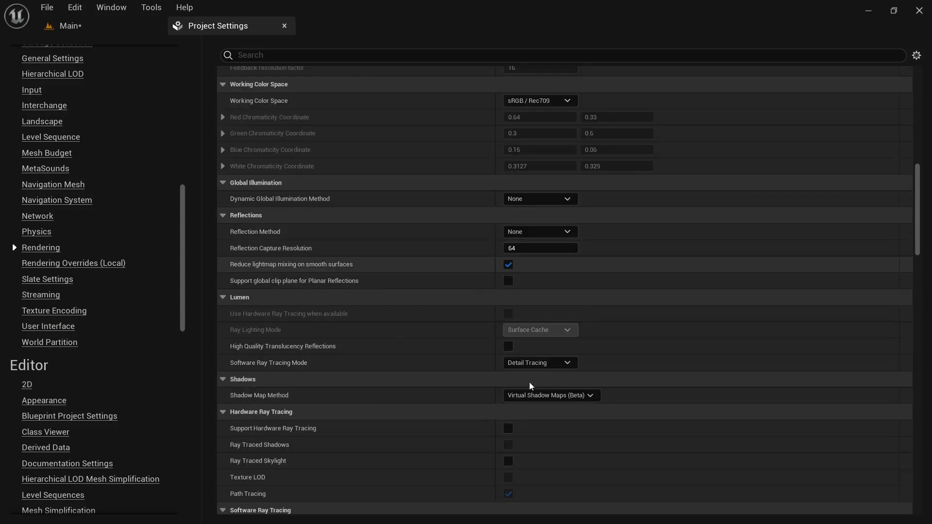
left_click(527, 385)
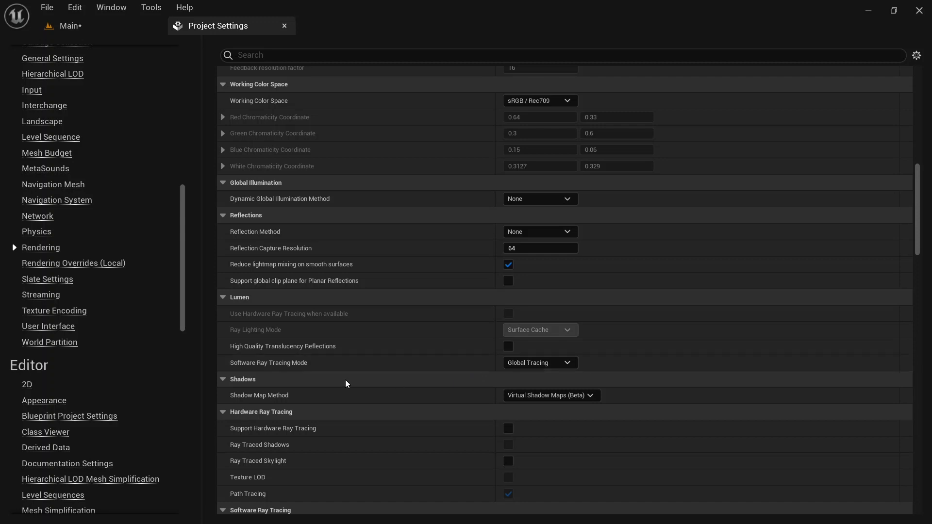
Step: Review the remaining Rendering project settings down to the post-processing defaults
scroll(345, 383, "down", 5)
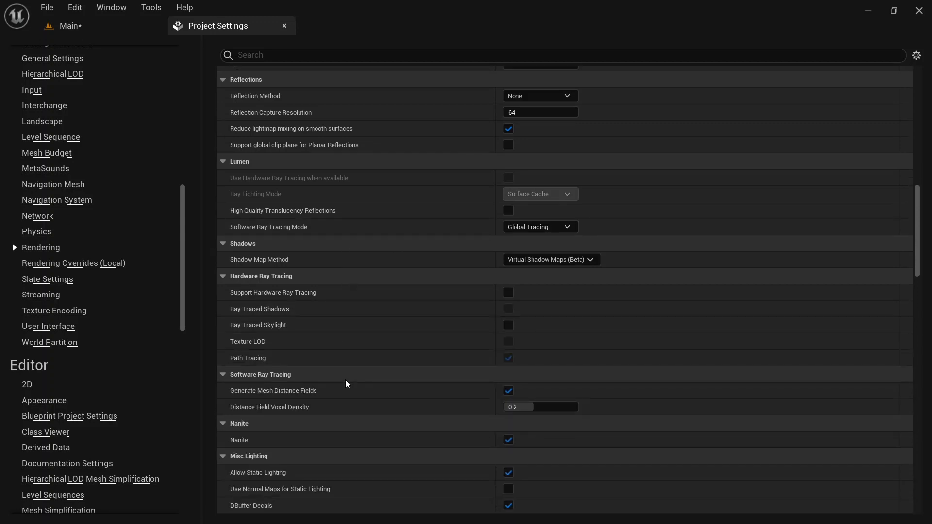
scroll(345, 379, "down", 4)
scroll(345, 380, "up", 4)
scroll(345, 379, "down", 3)
scroll(346, 384, "down", 15)
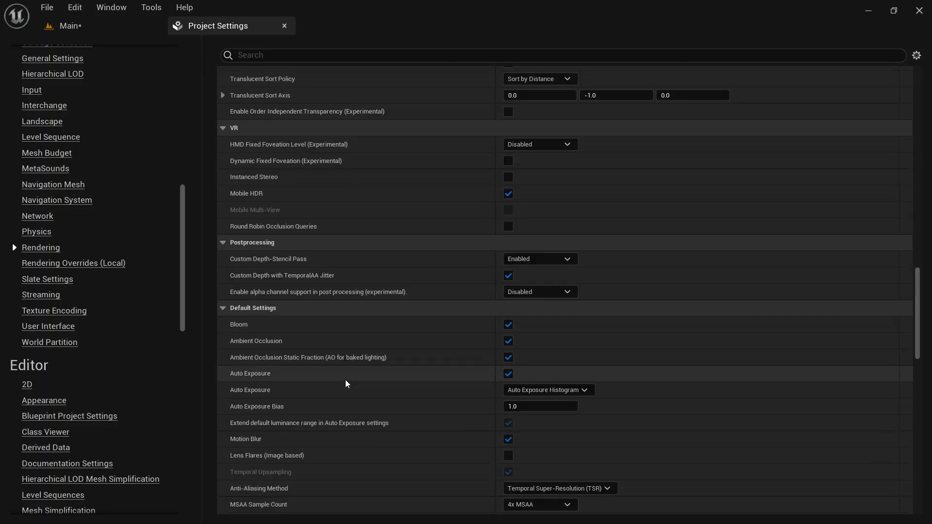
scroll(345, 379, "down", 9)
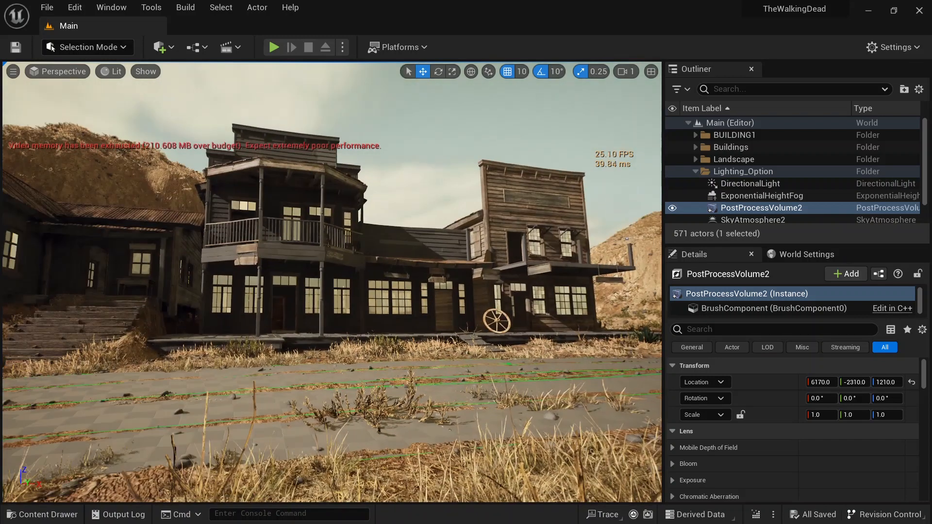
Step: Select the window meshes on the central two-storey building in the level
key("w")
right_click_drag(332, 282, 335, 248)
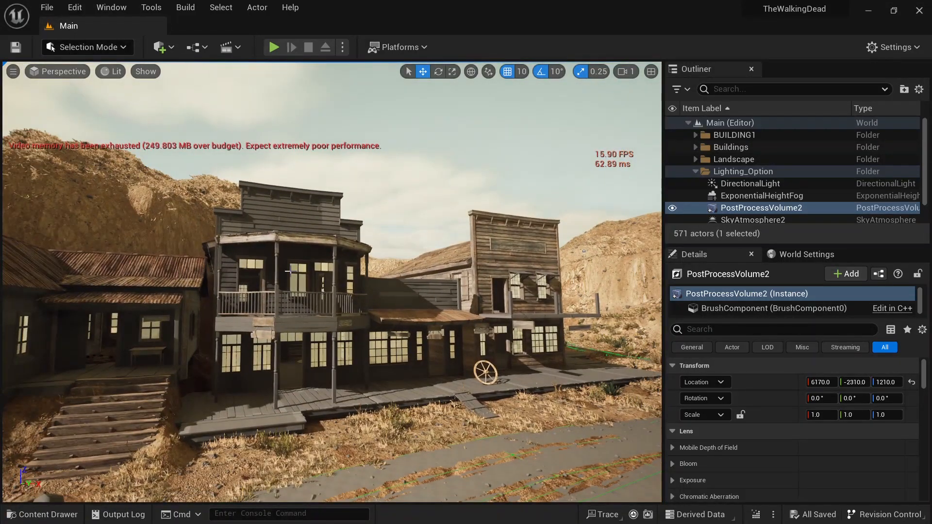
left_click(288, 271)
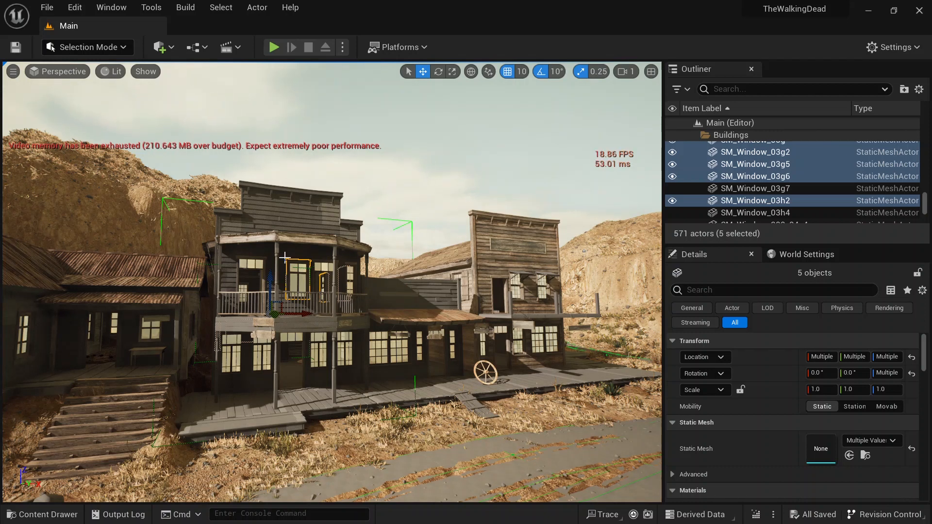
Step: Select all static meshes in the Building_Set_03 content folder and enable Nanite on them
key("ctrl+b")
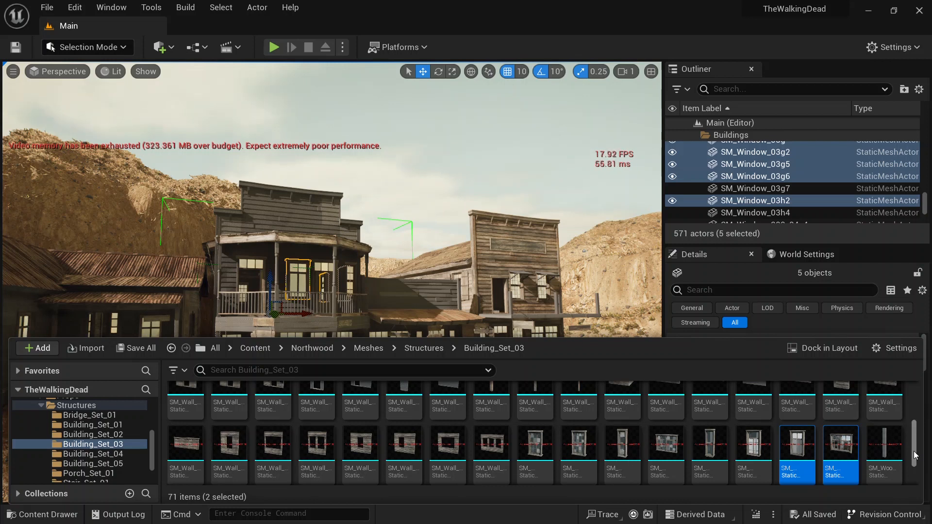
scroll(915, 455, "down", 2)
left_click(270, 446)
scroll(271, 449, "up", 2)
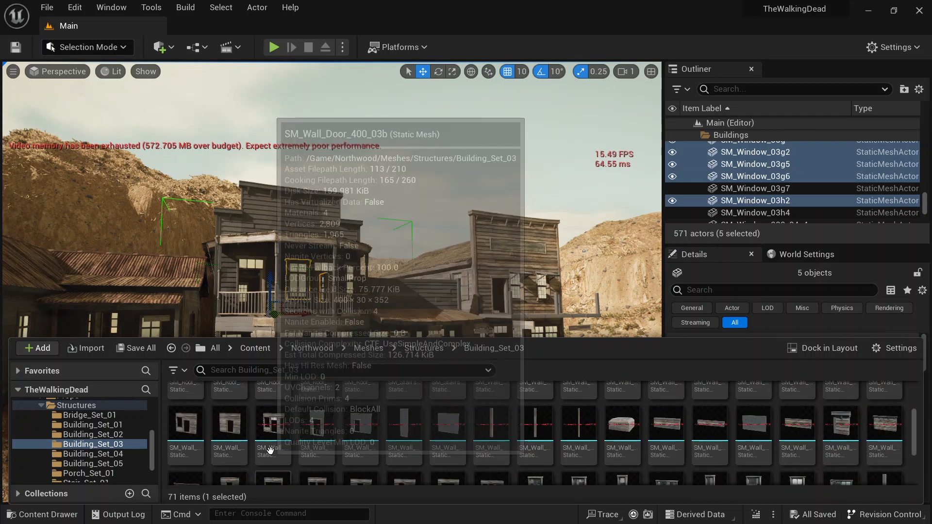
key("ctrl+a")
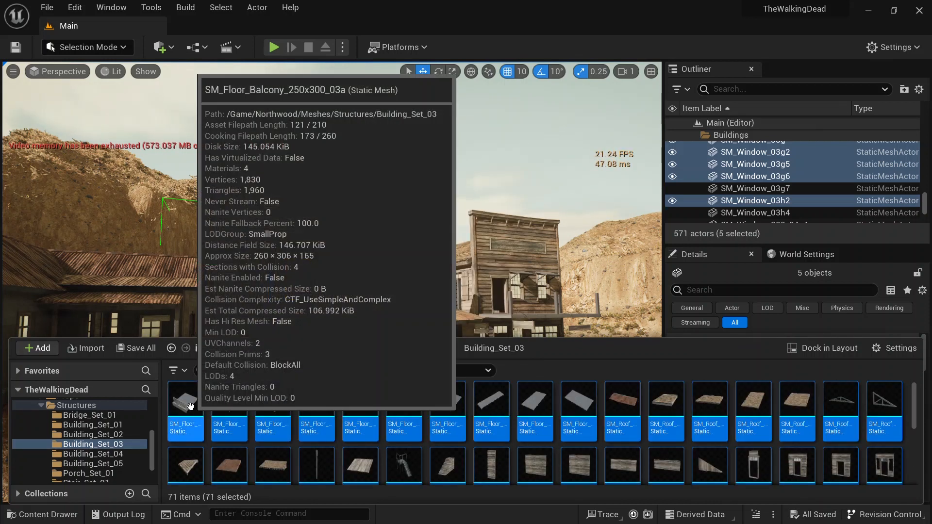
right_click(232, 403)
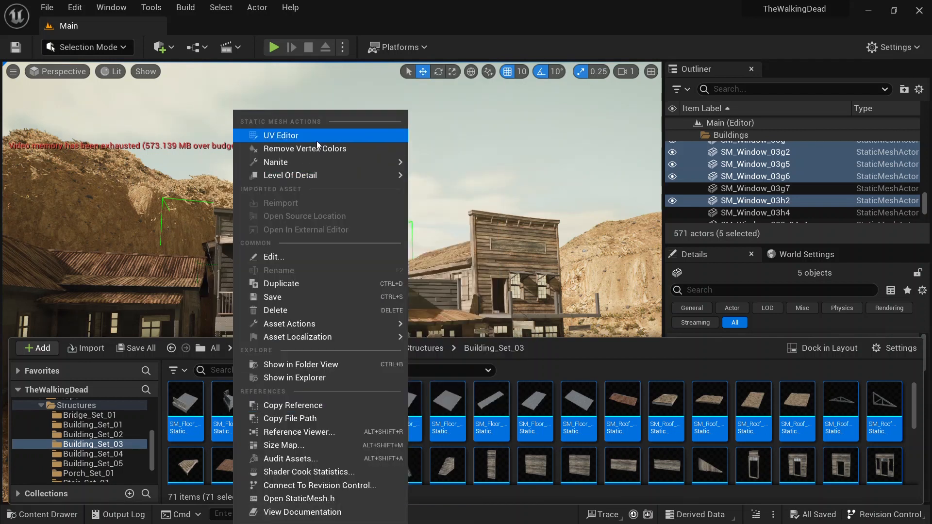
mouse_move(321, 164)
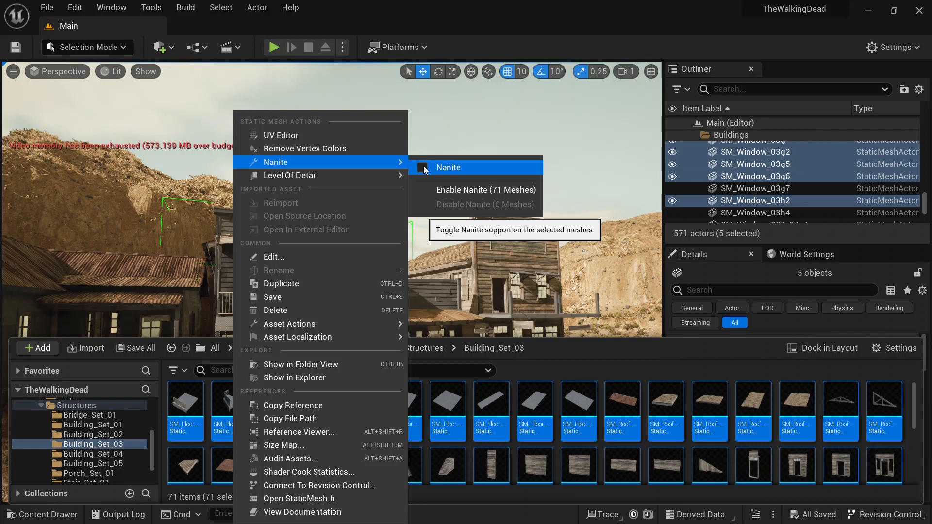
Step: Enable Nanite on the 71 selected Building_Set_03 meshes
left_click(422, 167)
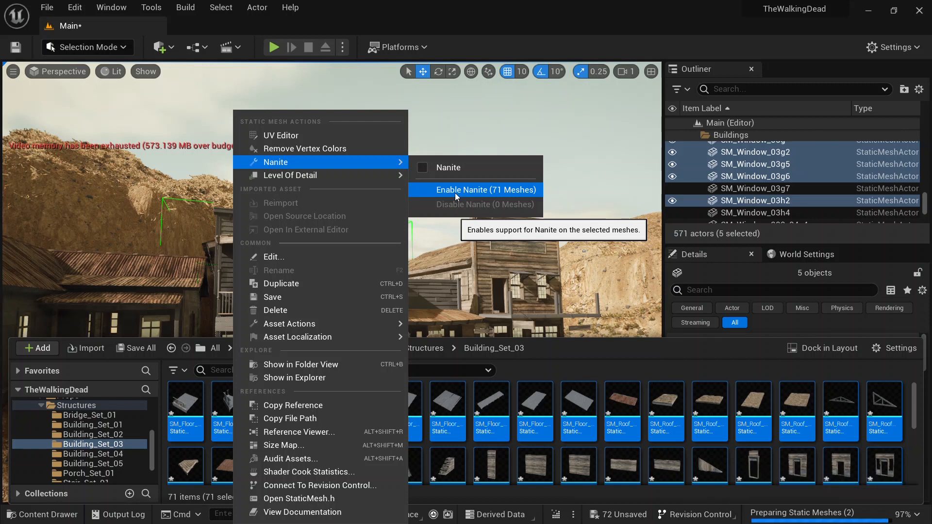
left_click(455, 193)
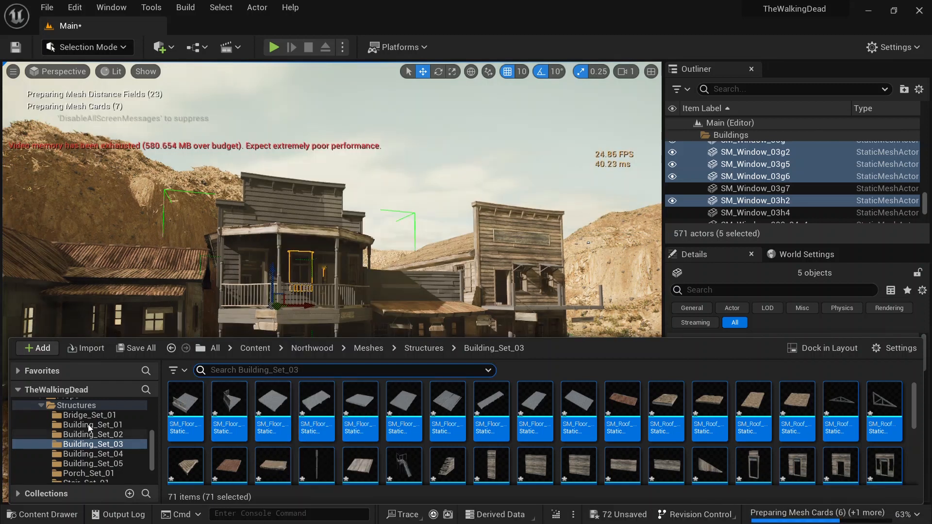
Step: Filter the Structures content folder to static meshes, select all 187 meshes and turn Nanite on for them
scroll(63, 431, "up", 3)
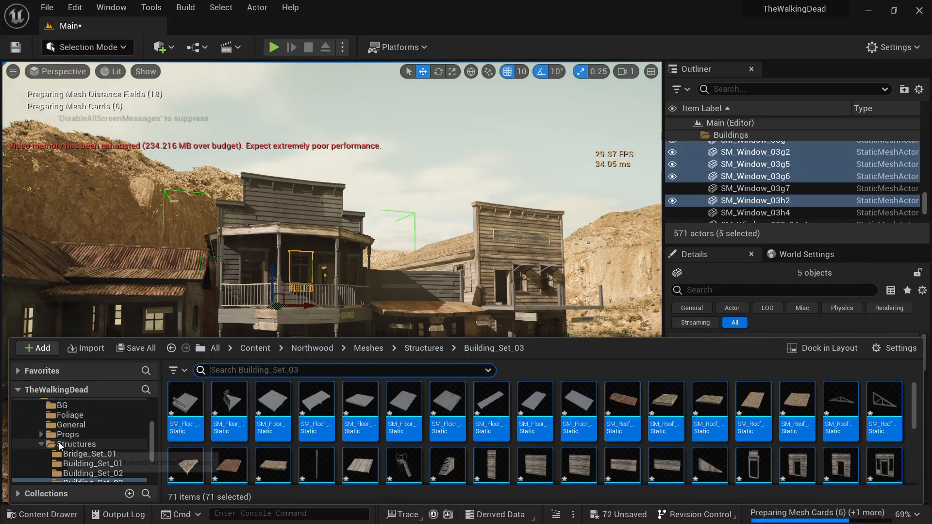
left_click(75, 445)
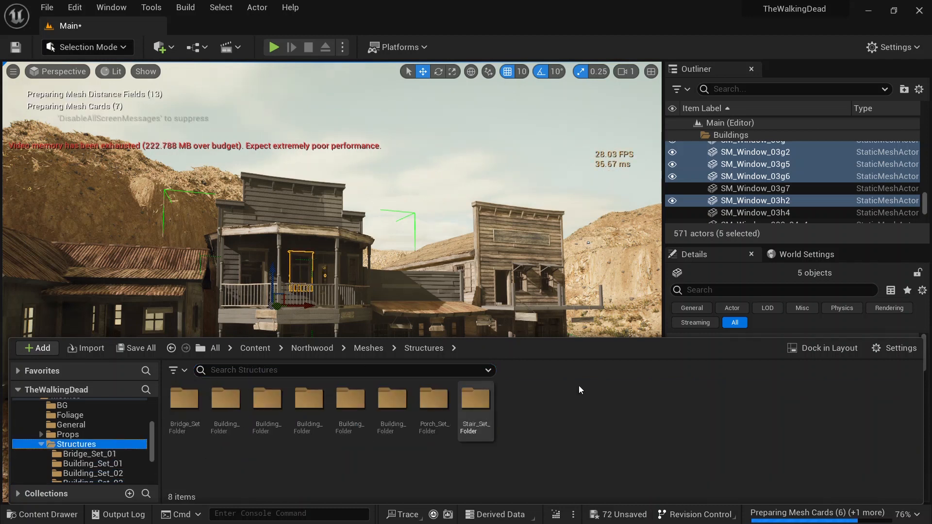
left_click(179, 371)
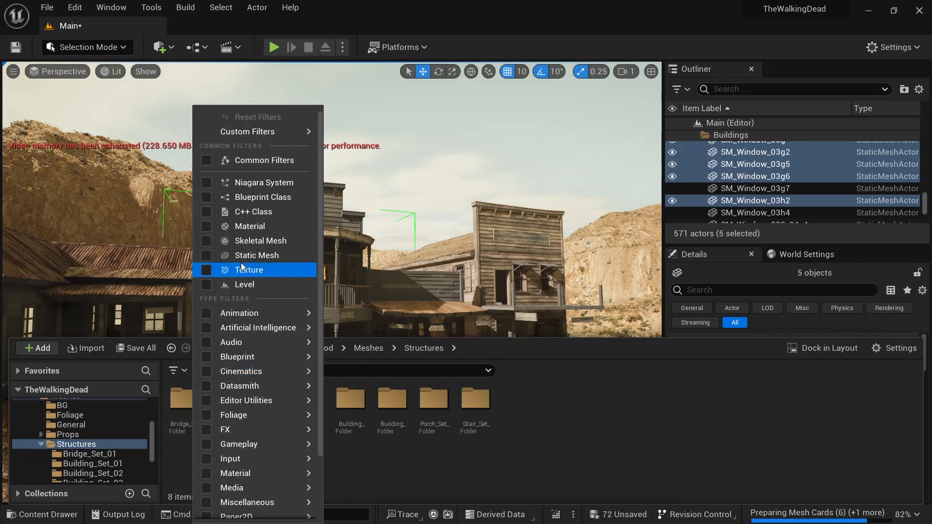
left_click(206, 256)
left_click(276, 408)
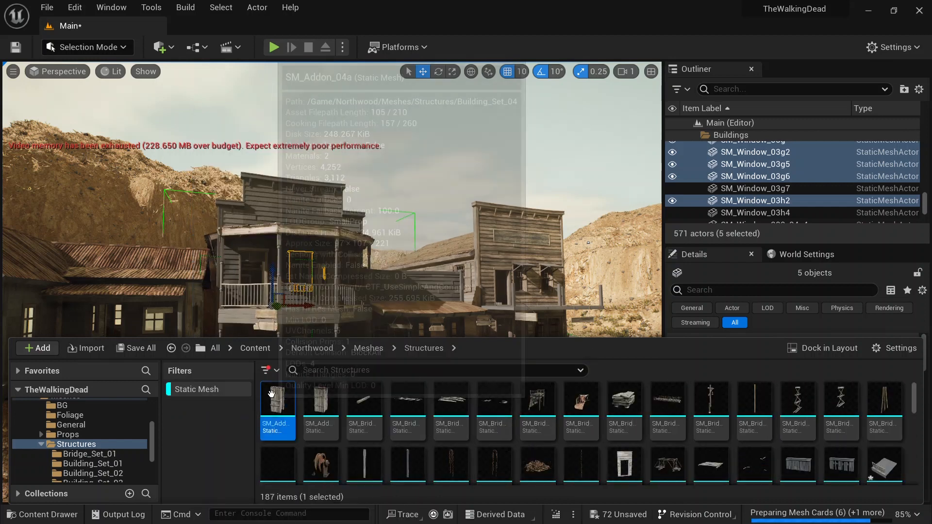
scroll(849, 439, "down", 3)
scroll(848, 440, "down", 10)
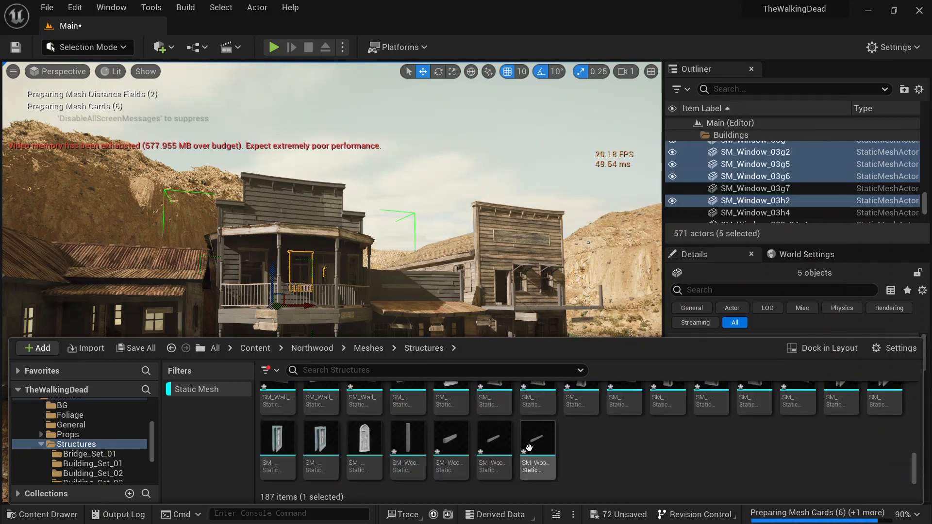
key("ctrl+a")
scroll(528, 447, "up", 2)
scroll(529, 446, "up", 6)
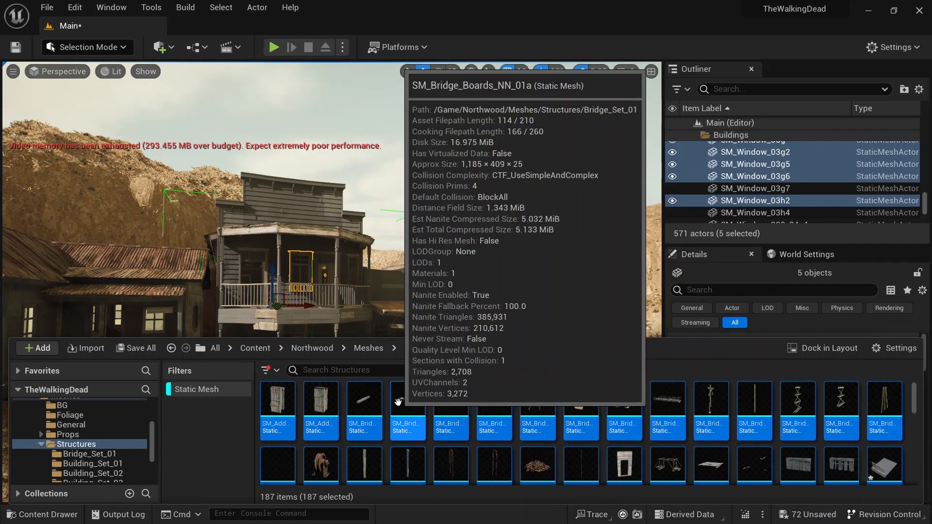
right_click(392, 399)
mouse_move(517, 160)
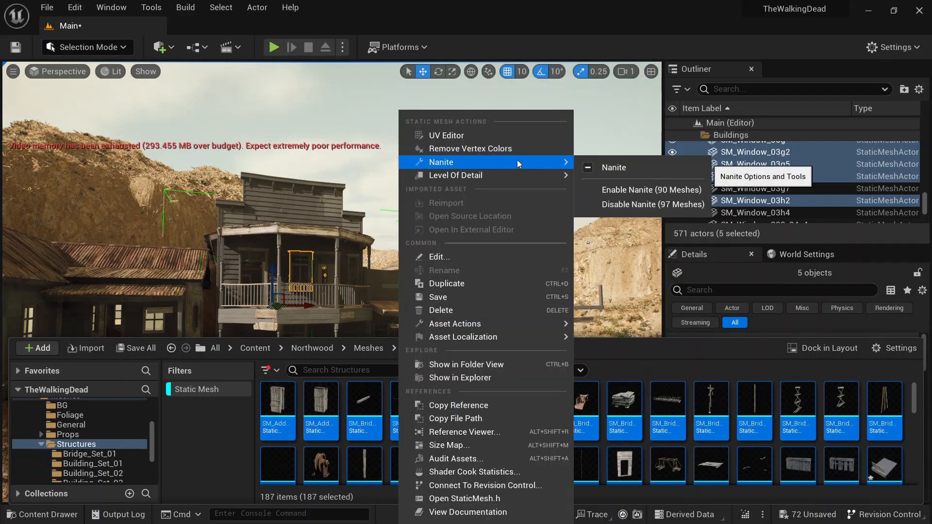
left_click(620, 168)
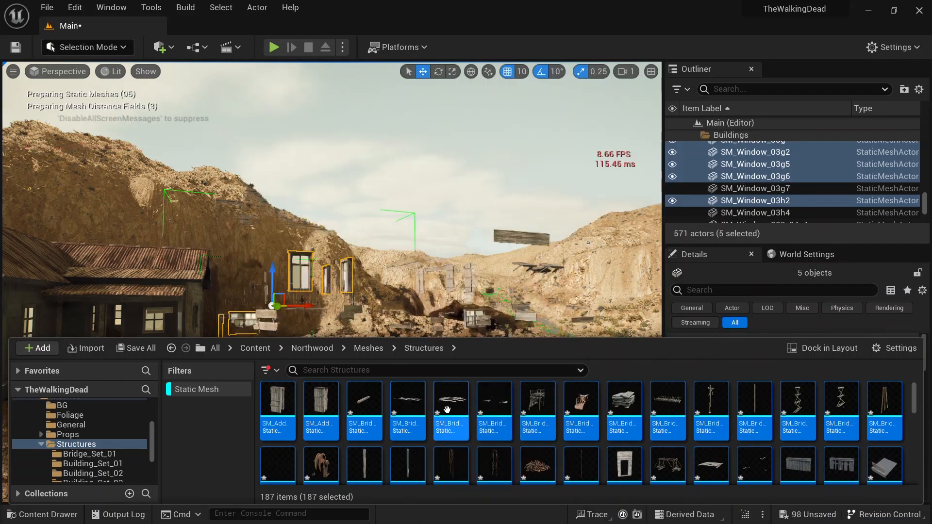
Step: Select the small house's meshes in the level, browse to their Building_Set_04 assets and enable Nanite on them
right_click(447, 409)
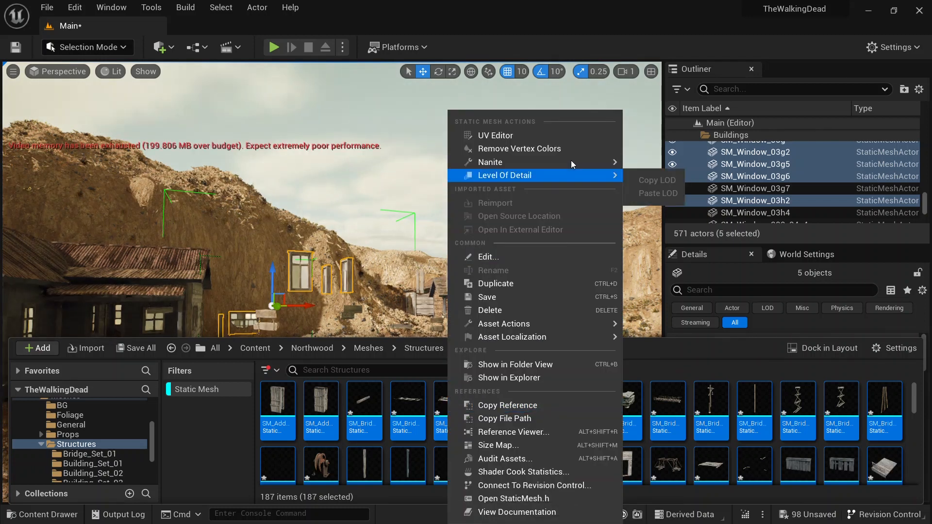
left_click(671, 7)
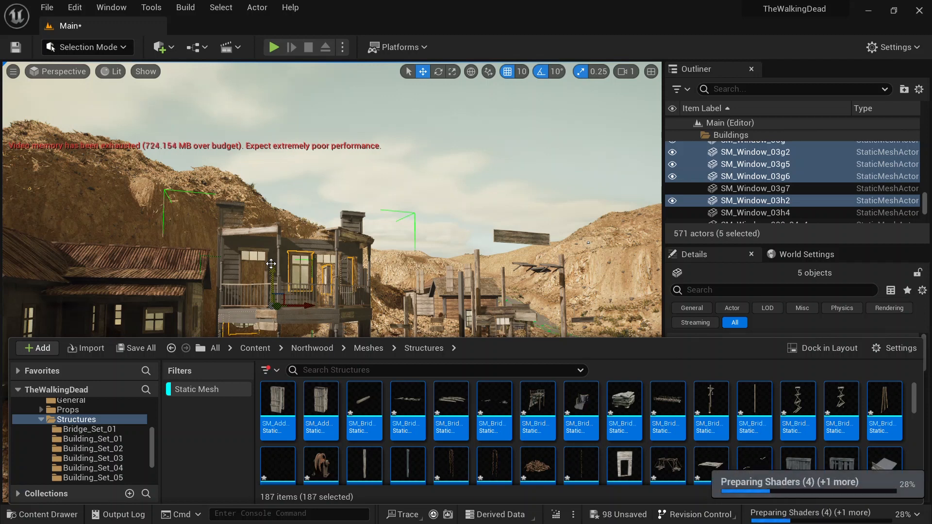
left_click(135, 291)
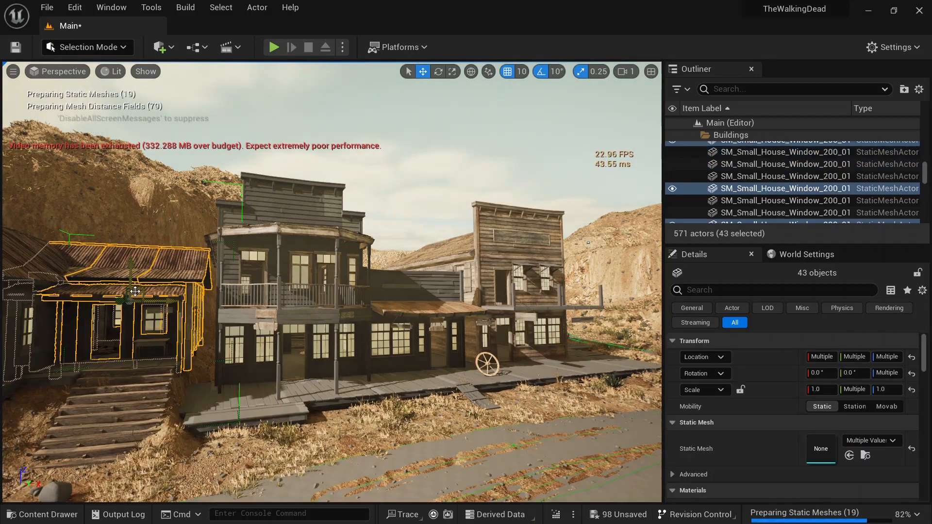
key("ctrl+space")
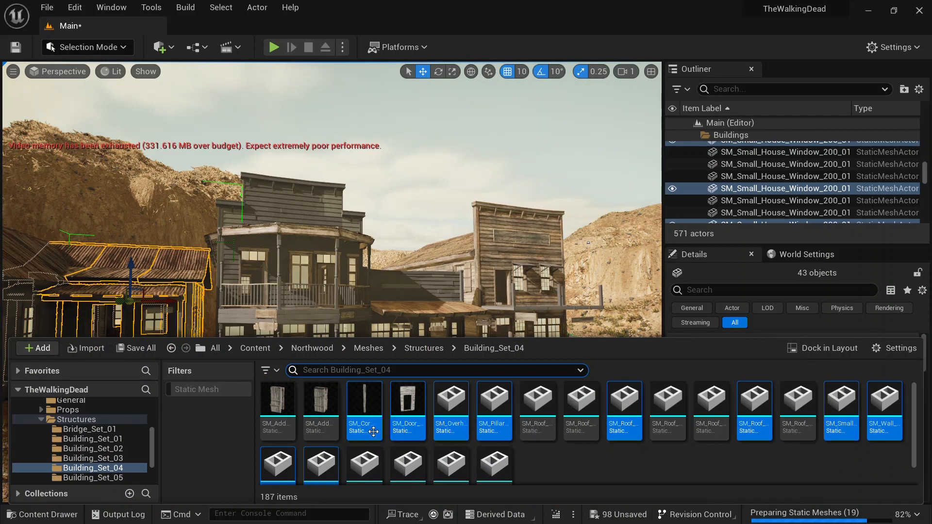
right_click_drag(426, 224, 335, 217)
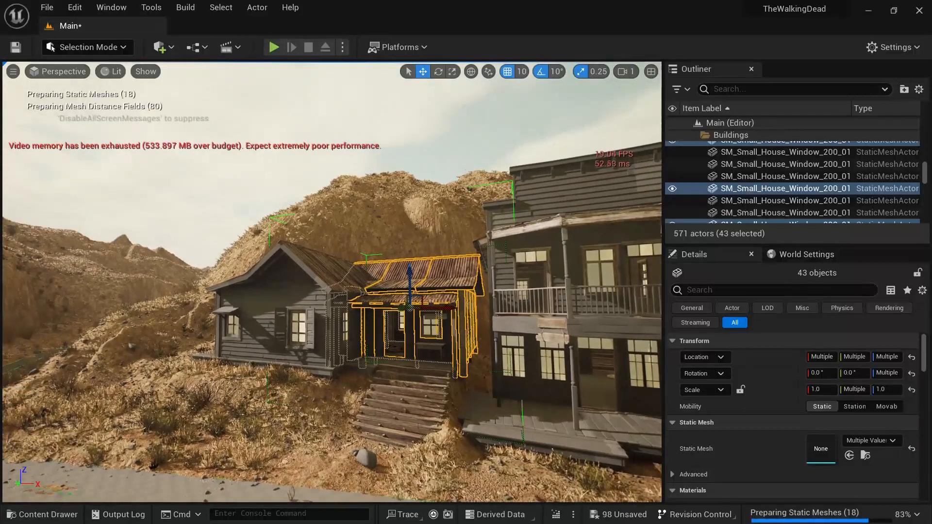
left_click(278, 289)
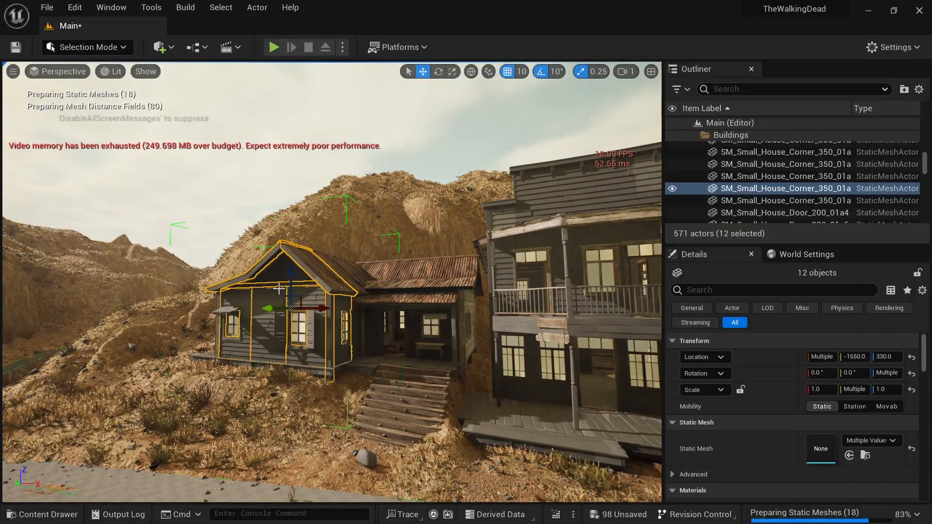
key("ctrl+b")
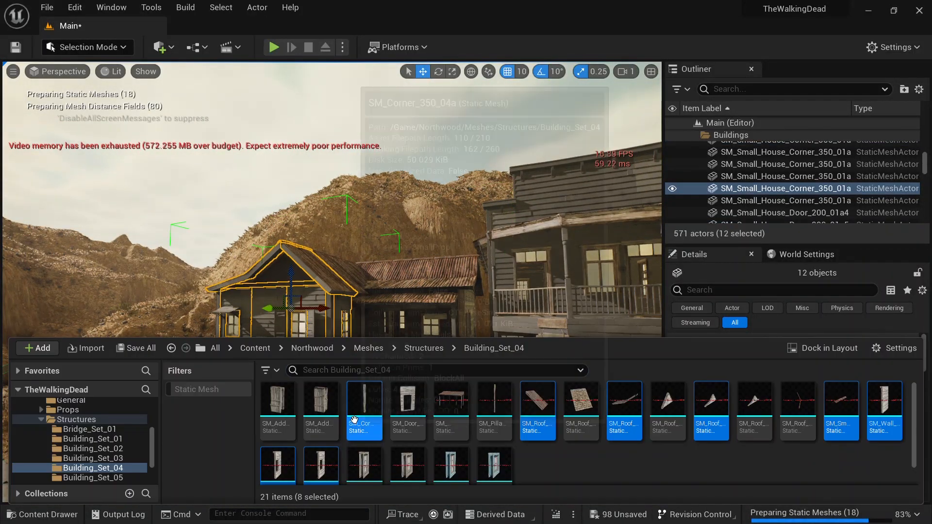
right_click(357, 423)
mouse_move(504, 59)
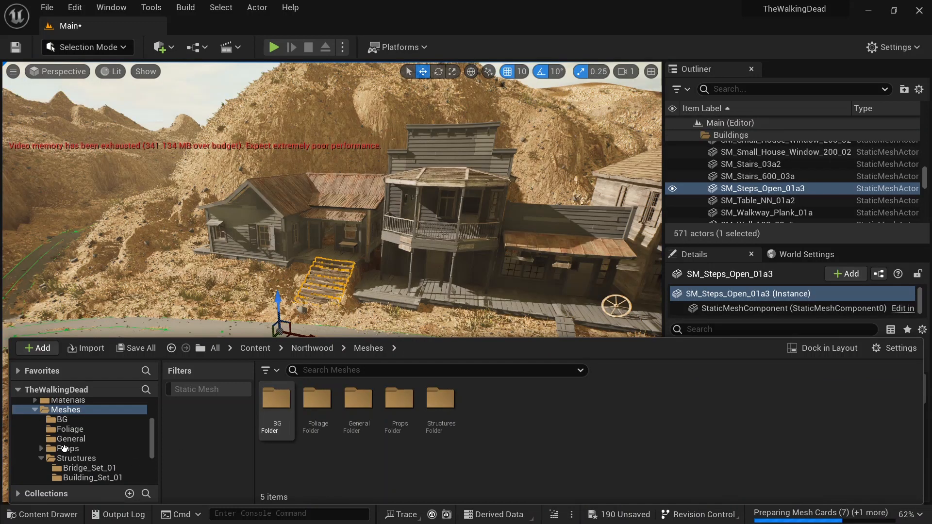
Step: Clear the Static Mesh filter and open the Northwood_Bridge level from the Northwood Maps folder, saving all modified content
left_click(39, 411)
scroll(43, 419, "up", 3)
left_click(42, 433)
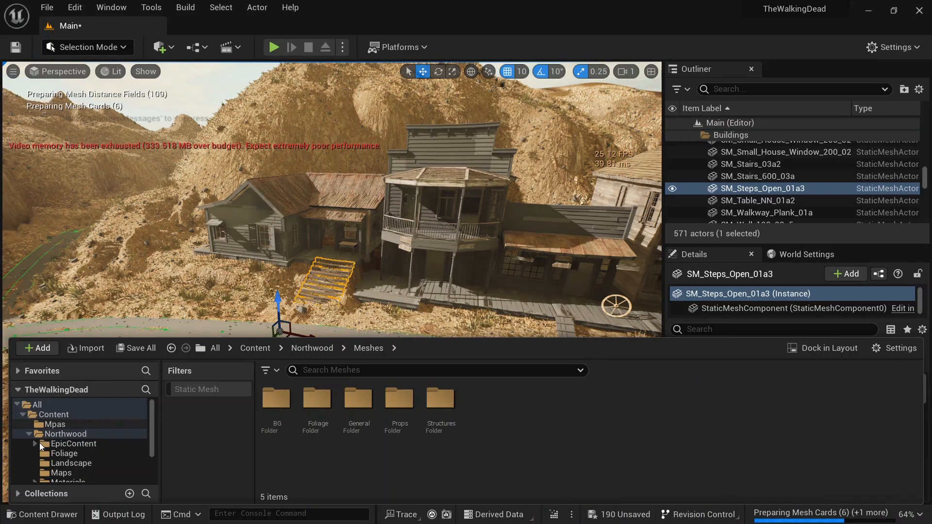
left_click(29, 434)
right_click_drag(335, 204, 401, 168)
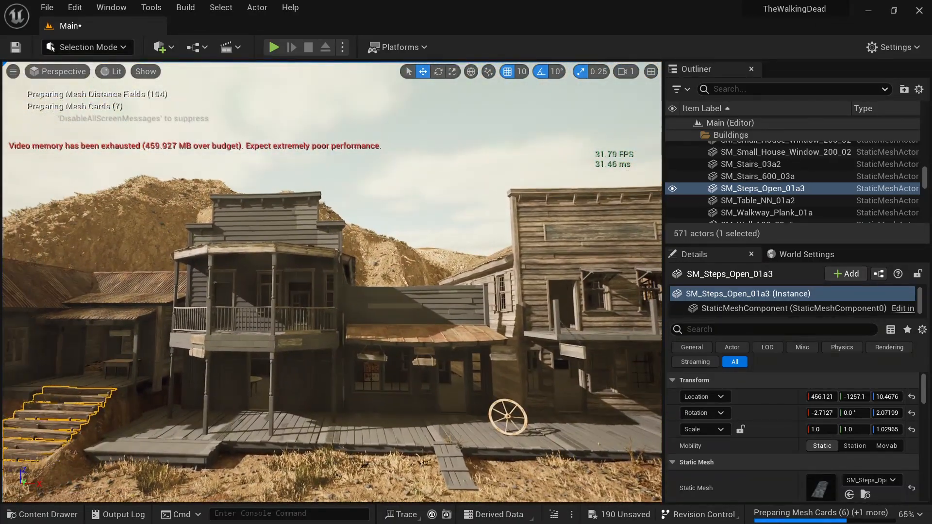
right_click_drag(401, 168, 444, 202)
right_click_drag(228, 196, 280, 226)
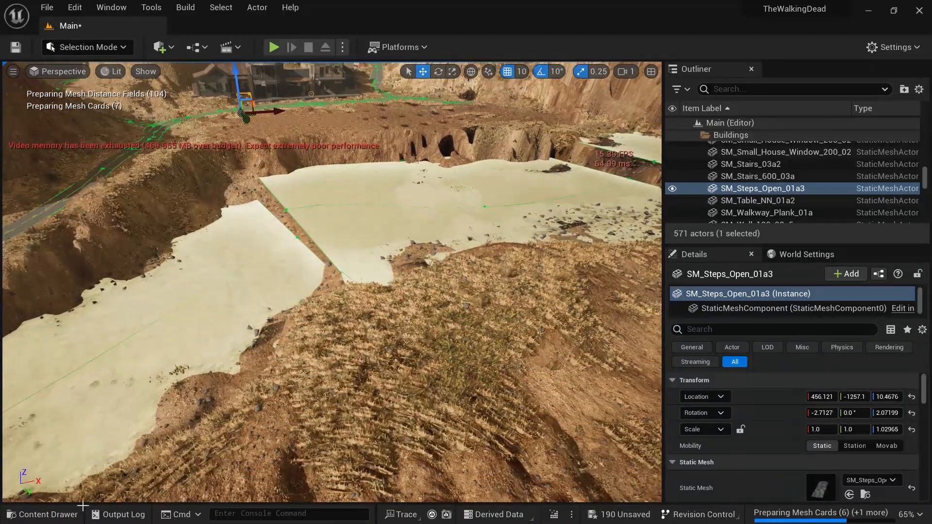
left_click(48, 514)
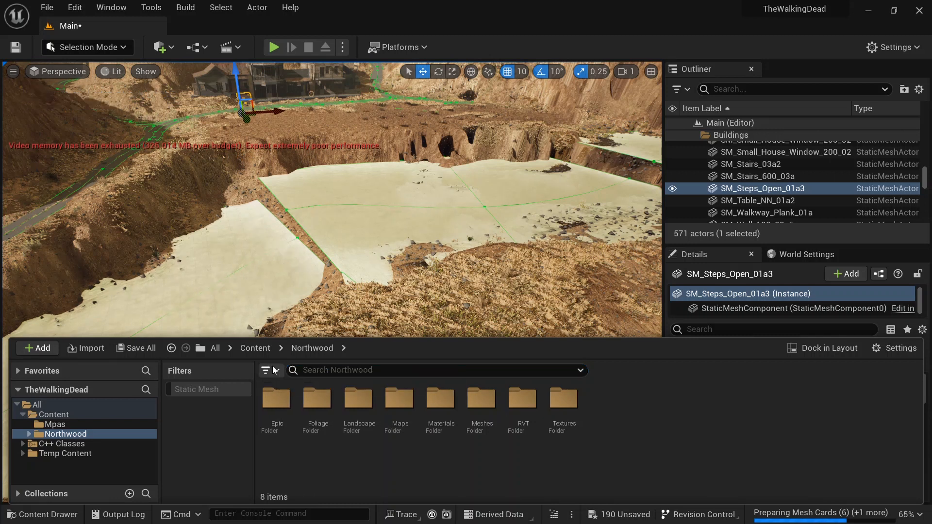
left_click(270, 371)
left_click(299, 255)
left_click(488, 464)
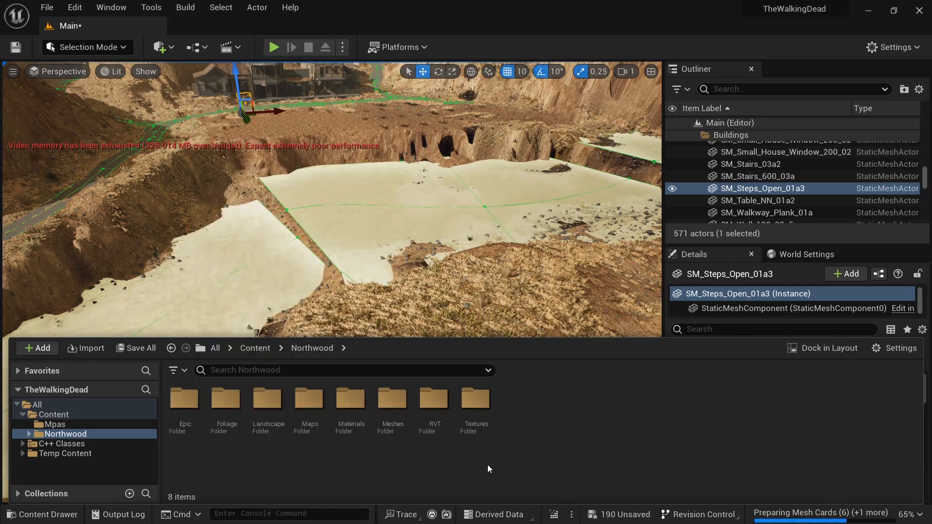
double_click(308, 401)
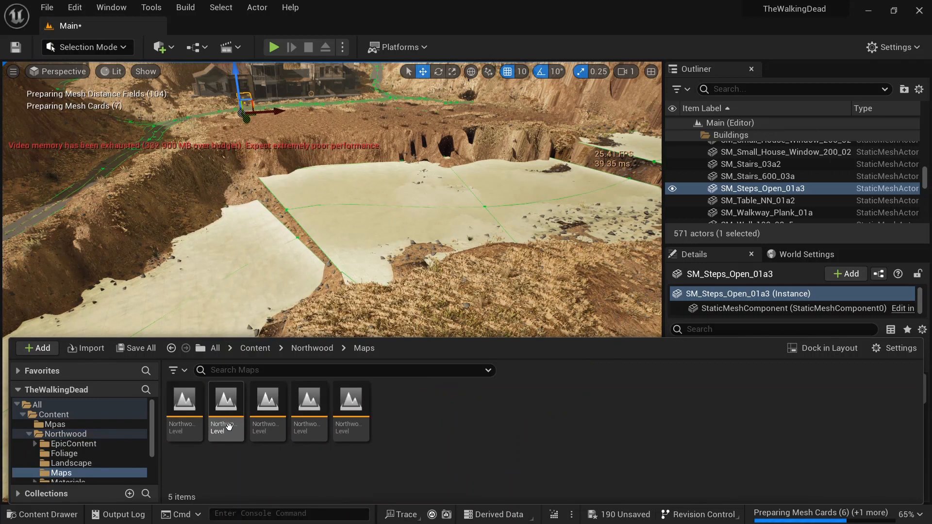
left_click(226, 421)
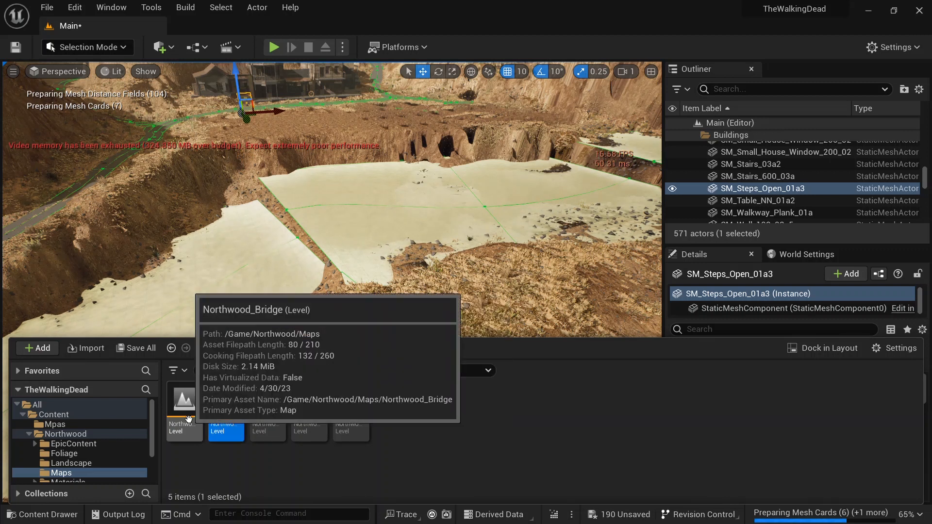
double_click(188, 418)
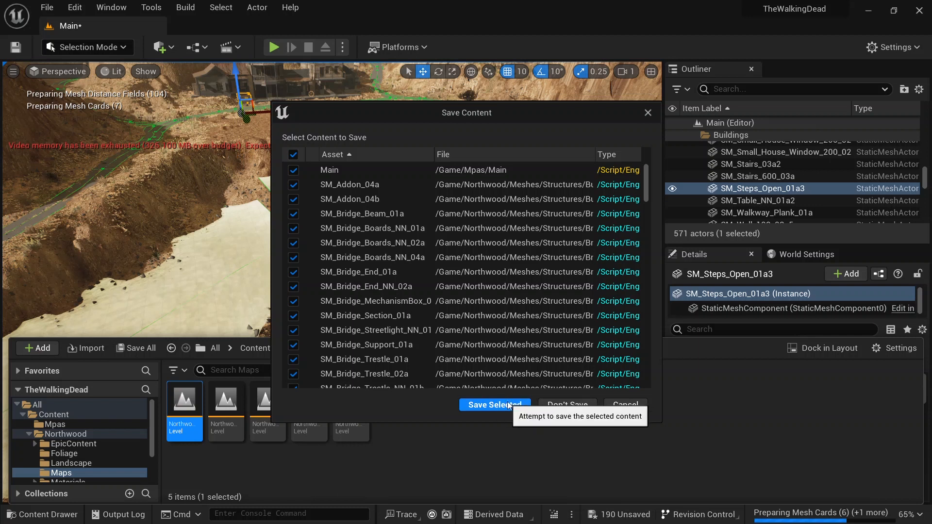
left_click(505, 404)
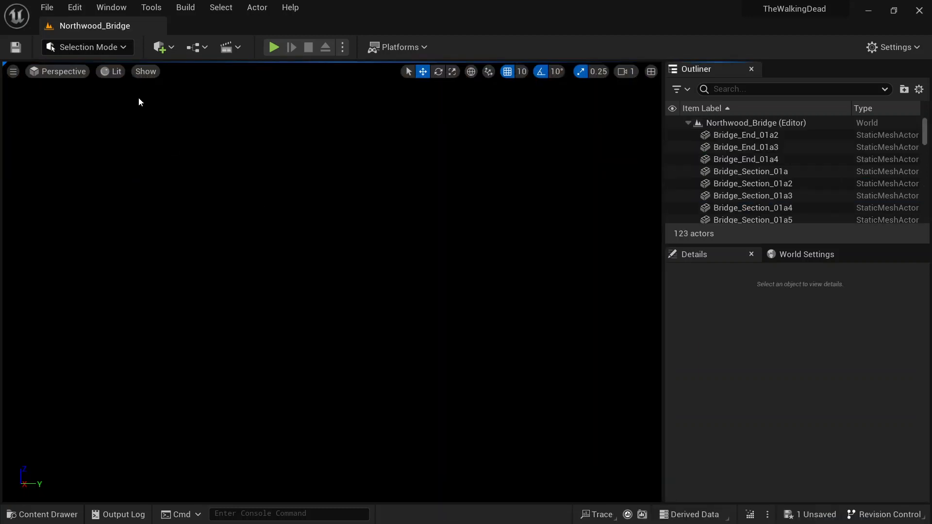
Step: Switch the viewport to Unlit view mode and fly around the bridge
left_click(111, 72)
left_click(141, 119)
right_click_drag(332, 282, 372, 262)
key("w")
key("d")
key("s")
key("d")
right_click_drag(596, 233, 631, 238)
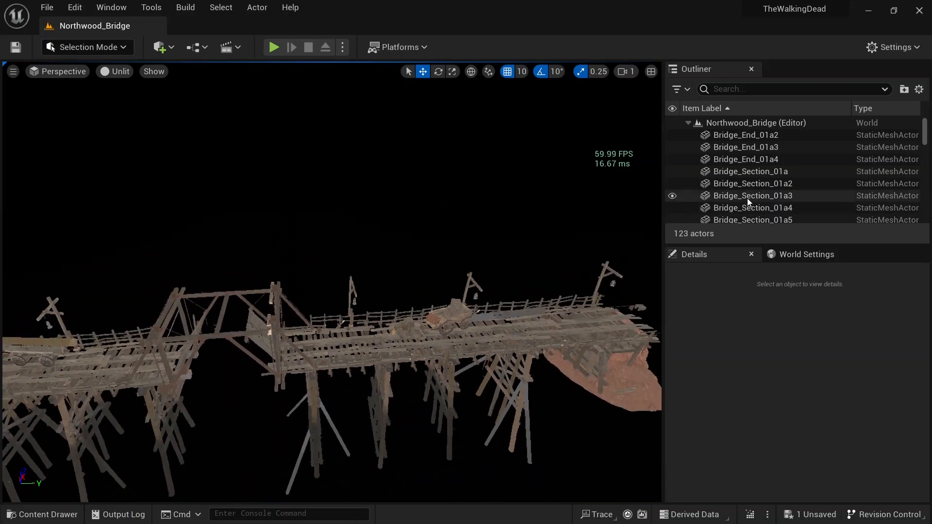
Step: Select all actors in the Northwood_Bridge level and group them
left_click(746, 124)
scroll(767, 204, "down", 10)
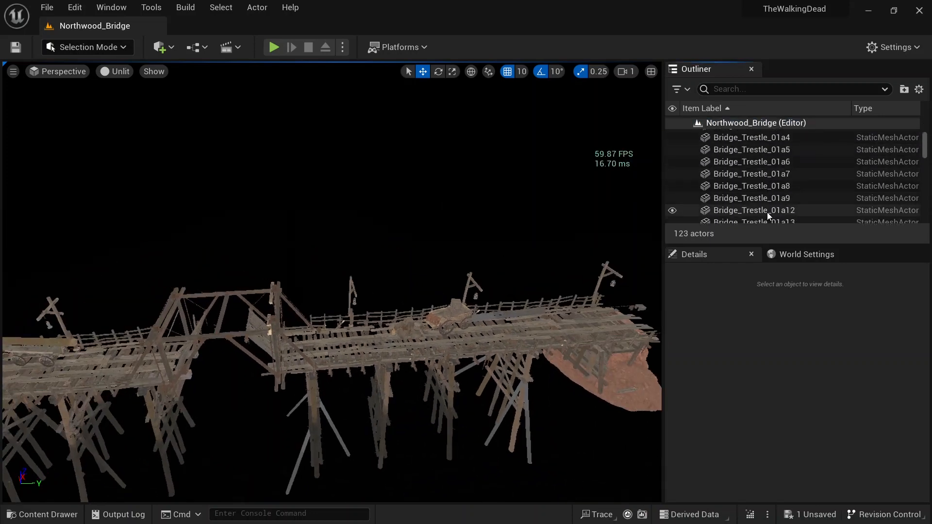
scroll(767, 213, "down", 15)
left_click(779, 219, "shift")
scroll(779, 219, "up", 10)
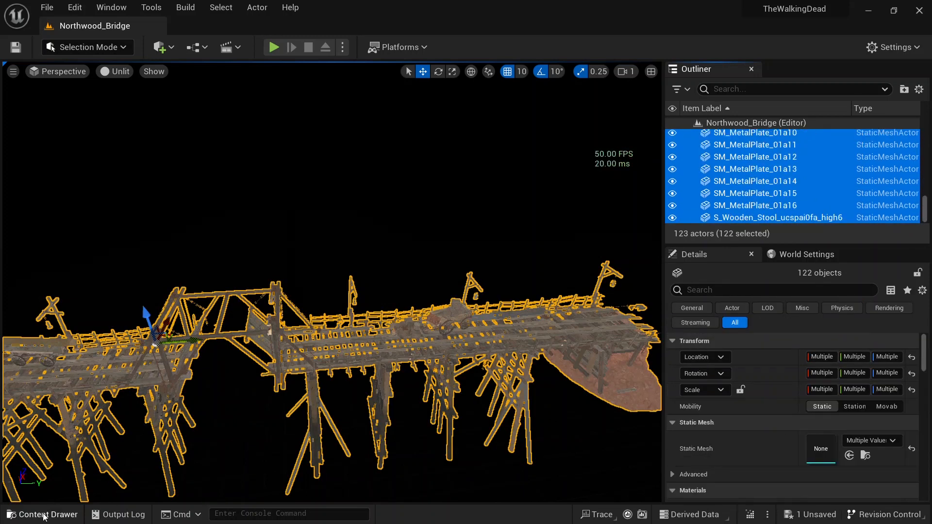
right_click(748, 173)
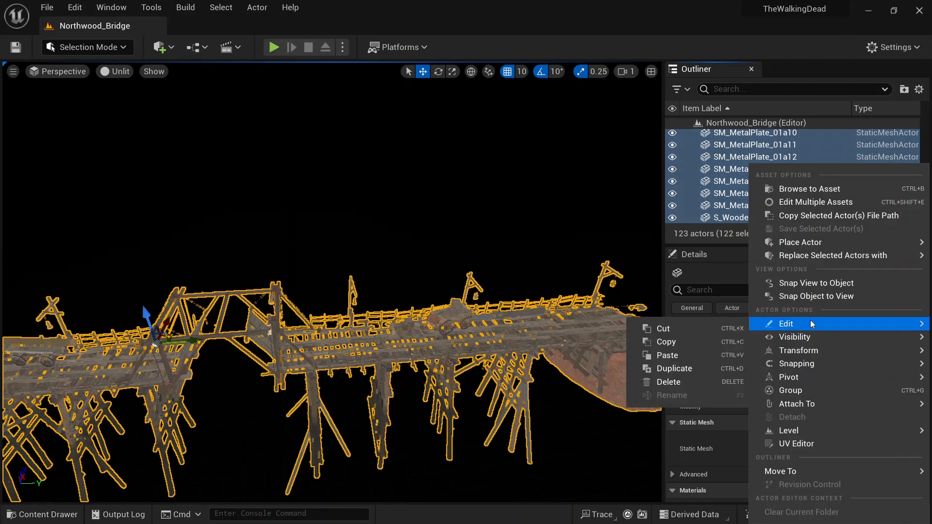
left_click(790, 391)
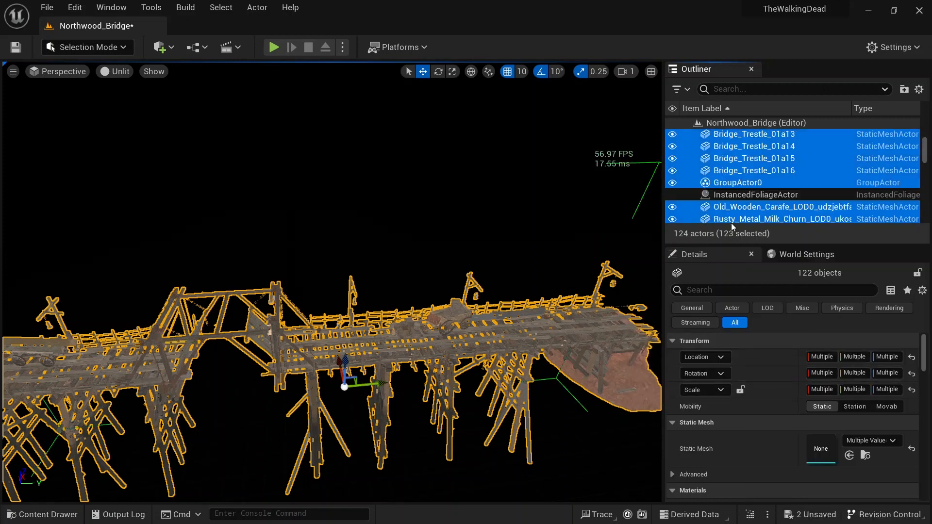
Step: Add the InstancedFoliageActor to the current selection
left_click(802, 194, "ctrl")
left_click(792, 195, "ctrl")
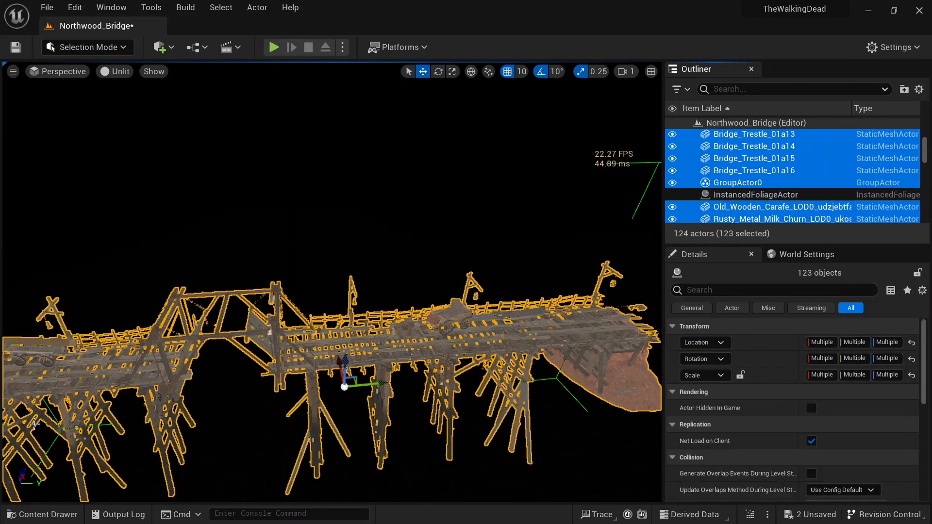
Step: Open the Main level from the Mpas folder, saving the selected modified content
left_click(42, 513)
left_click(60, 427)
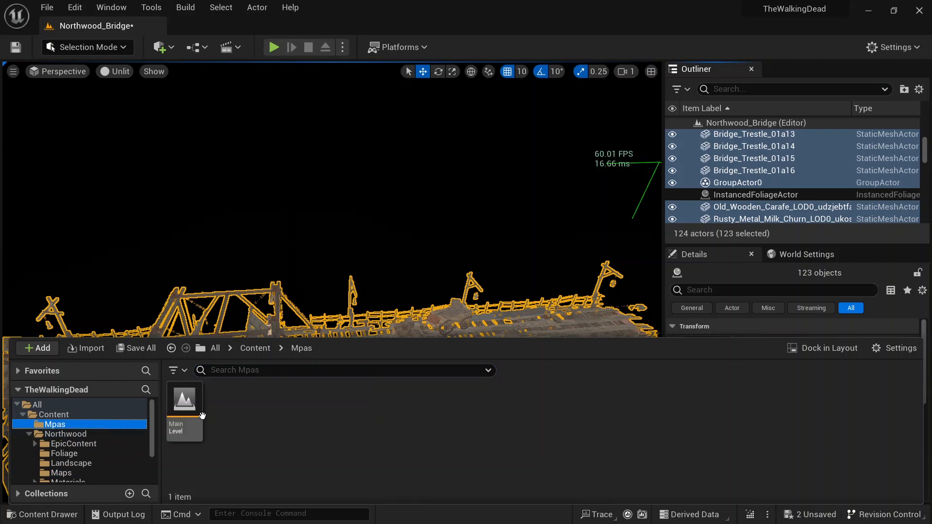
double_click(192, 410)
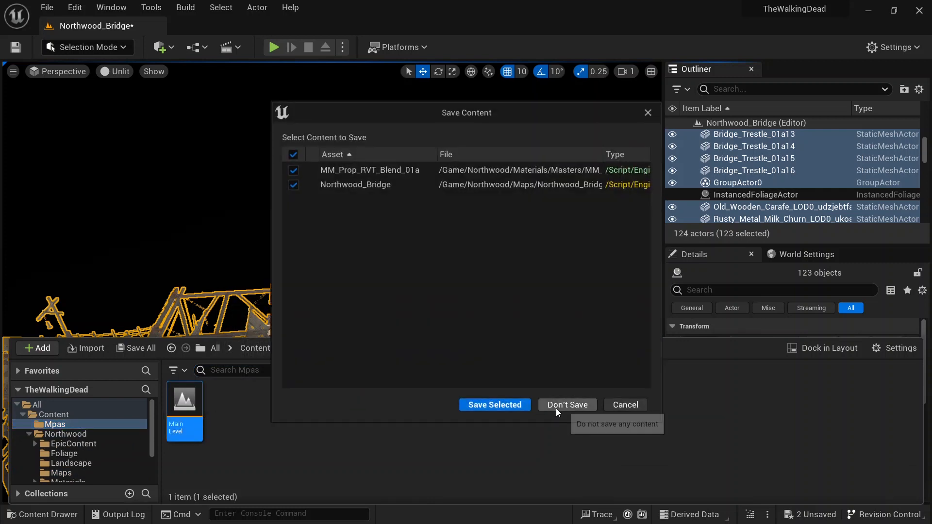
left_click(499, 404)
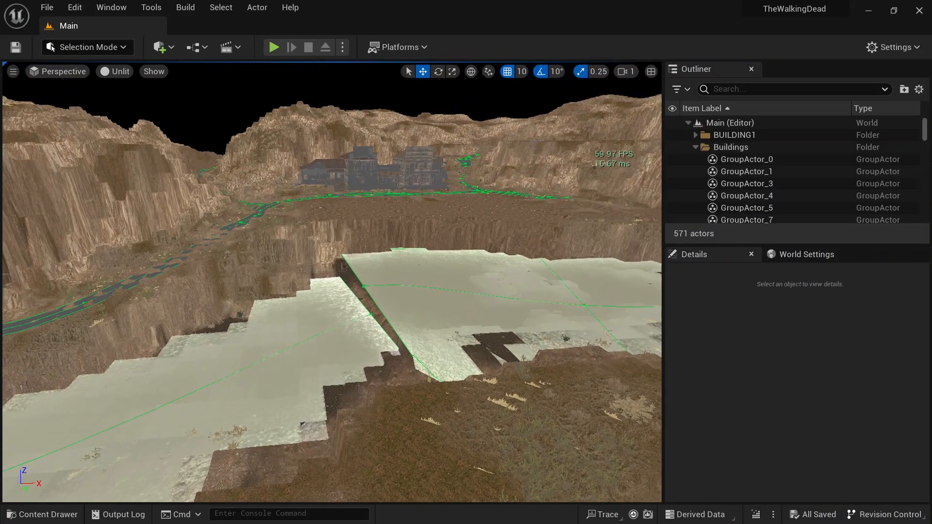
Step: Paste the copied Northwood_Bridge actors into the Main level
mouse_move(450, 295)
right_mouse_down()
mouse_move(437, 282)
mouse_move(450, 295)
right_mouse_up()
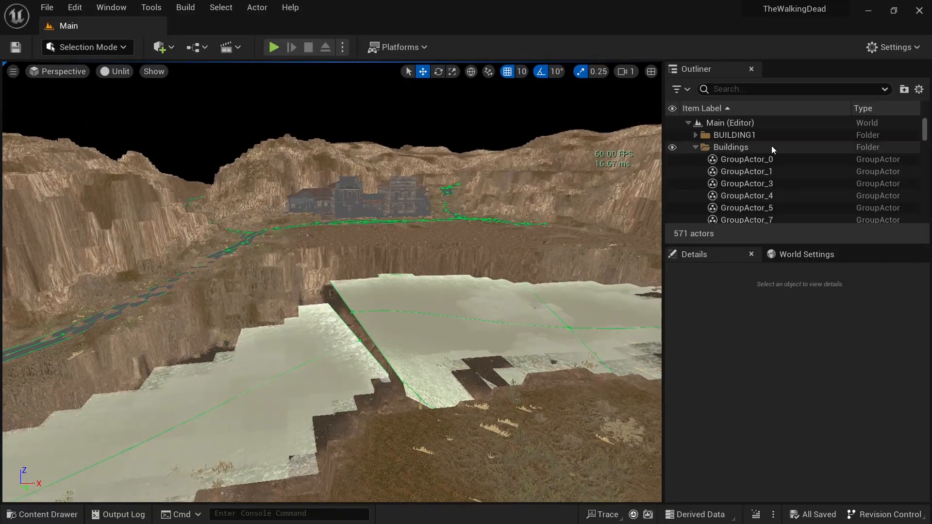
key("ctrl+v")
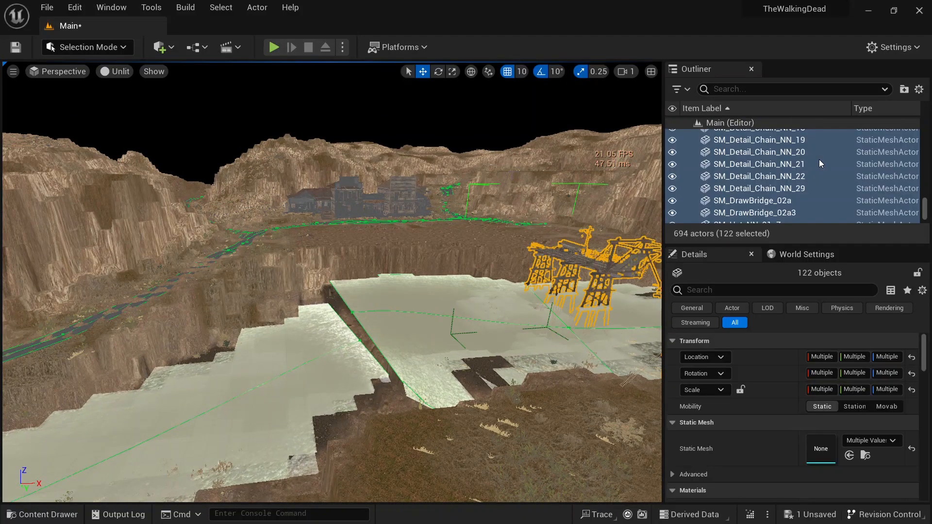
Step: Move the pasted actors into a new Outliner folder named Bridge and collapse the Bridge and Buildings folders
scroll(773, 190, "up", 20)
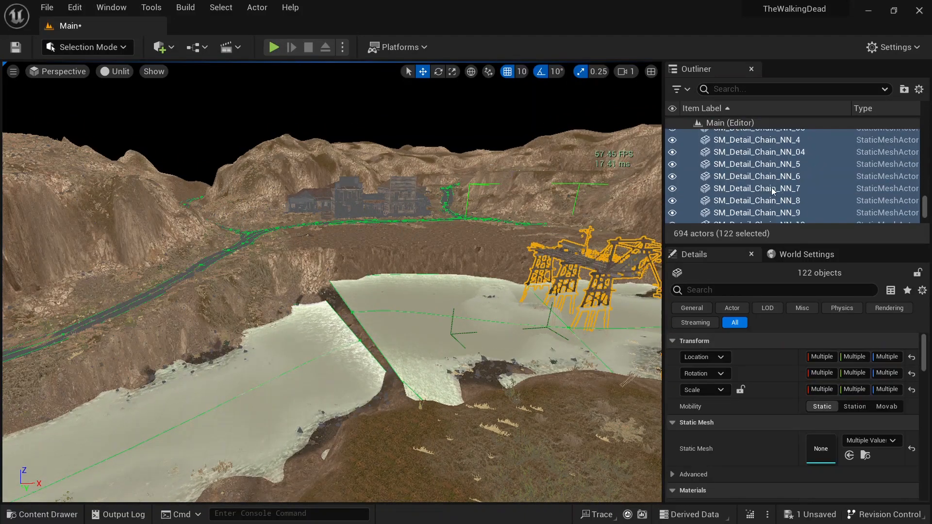
scroll(773, 189, "up", 15)
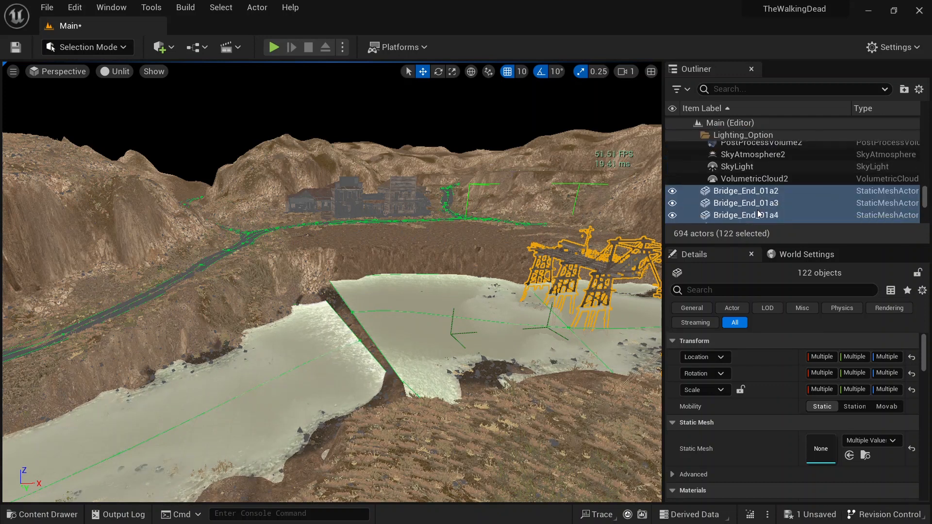
scroll(759, 213, "down", 2)
right_click(759, 213)
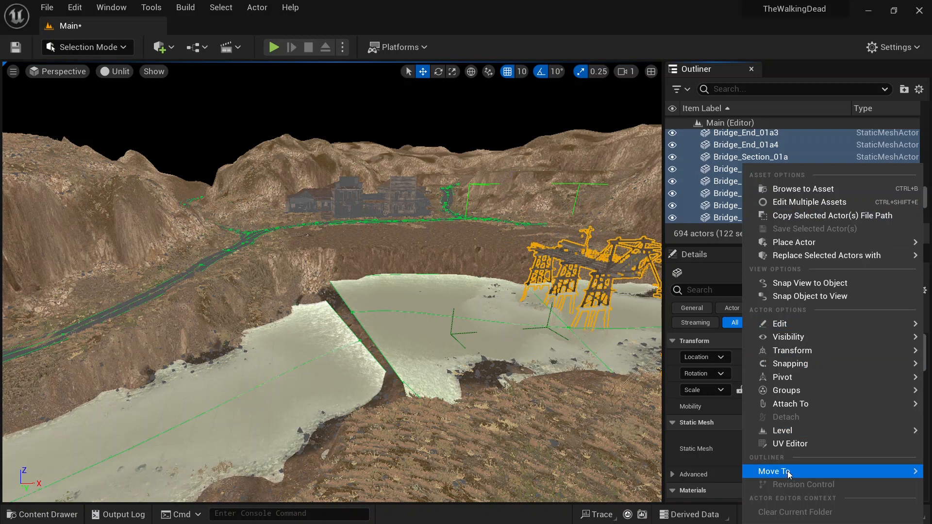
mouse_move(788, 474)
left_click(685, 430)
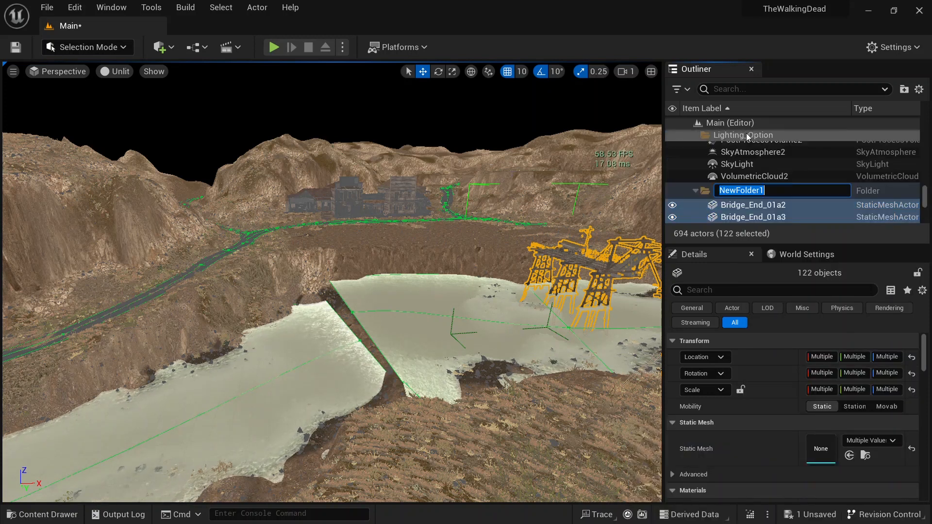
type("Bridge")
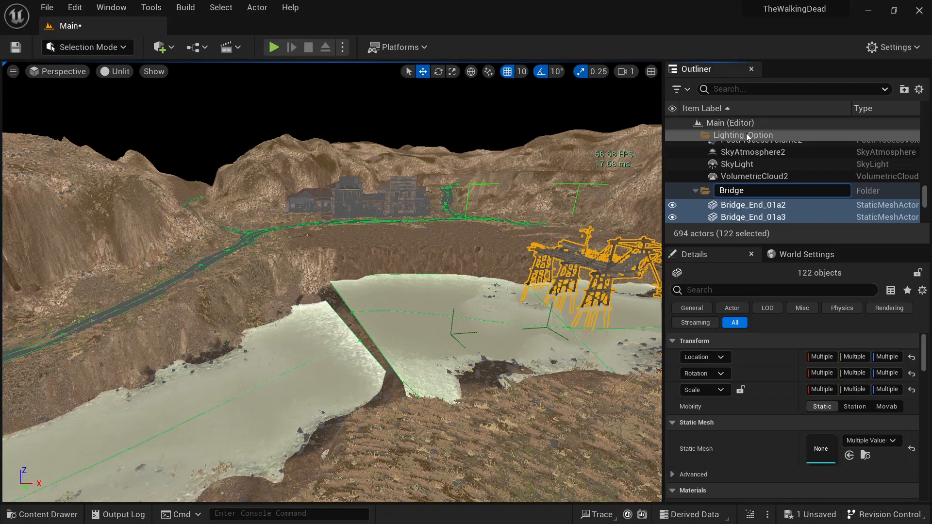
key("Return")
left_click(694, 135)
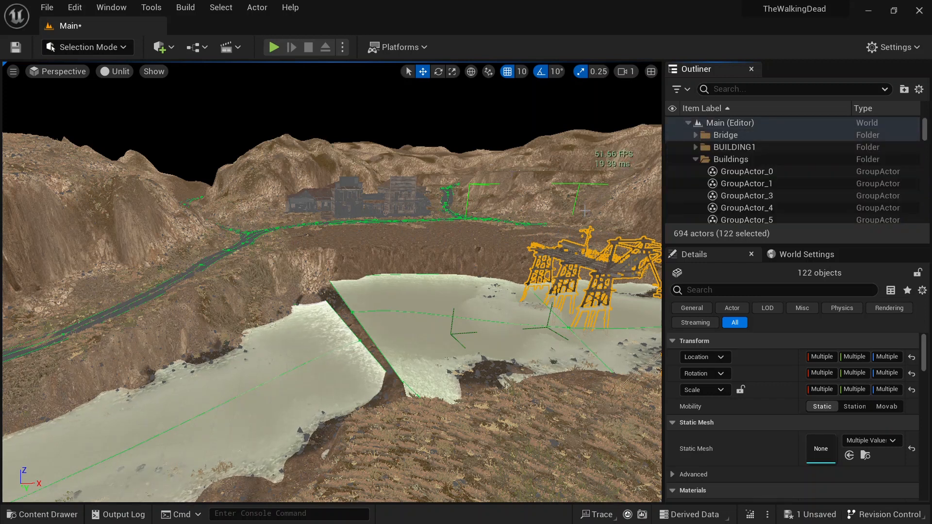
left_click(695, 159)
Step: Fly around the viewport to inspect the pasted bridge in the landscape, undoing an accidental rotation
right_click_drag(495, 233, 502, 266)
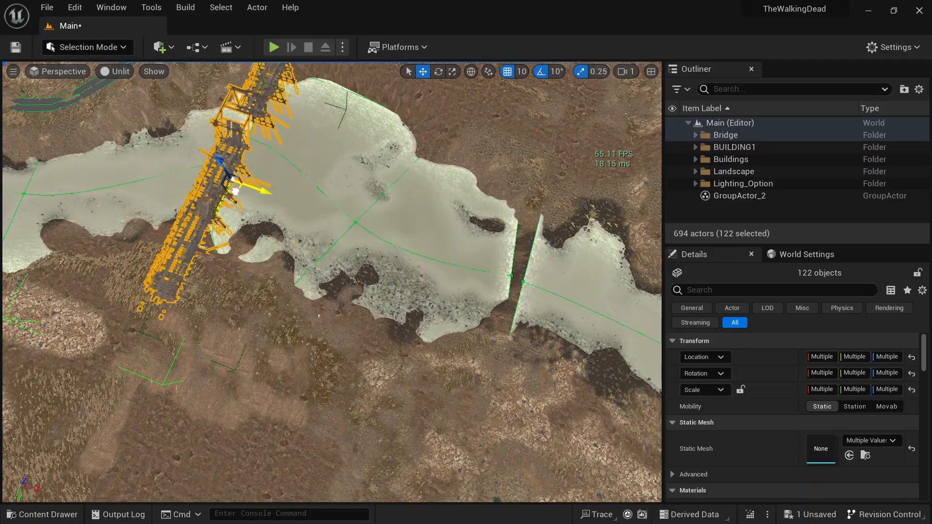
right_click_drag(89, 222, 55, 225)
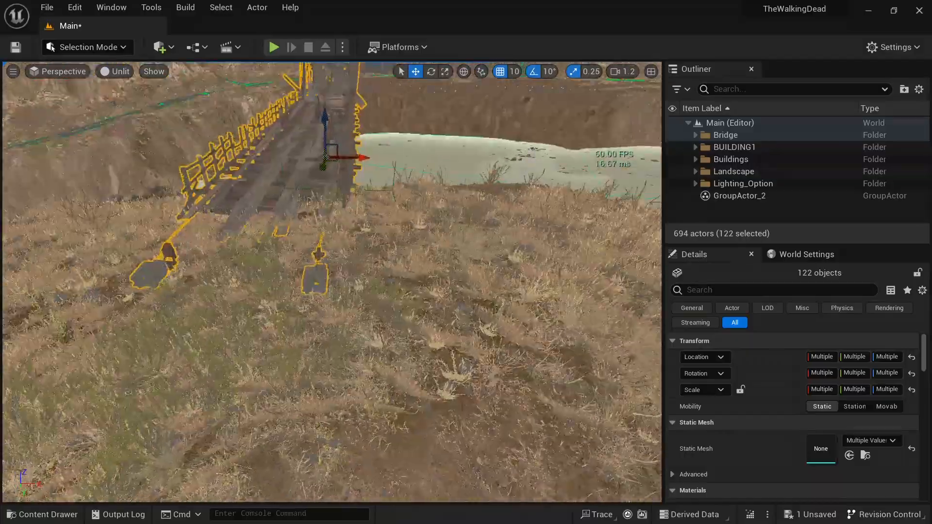
right_click_drag(332, 282, 318, 230)
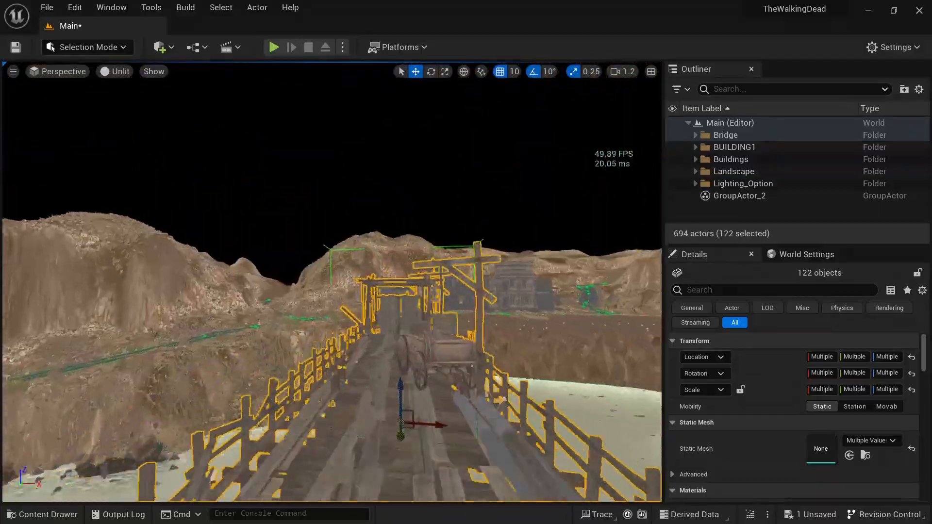
key("w")
right_click_drag(332, 281, 481, 320)
key("s")
right_click_drag(492, 266, 526, 271)
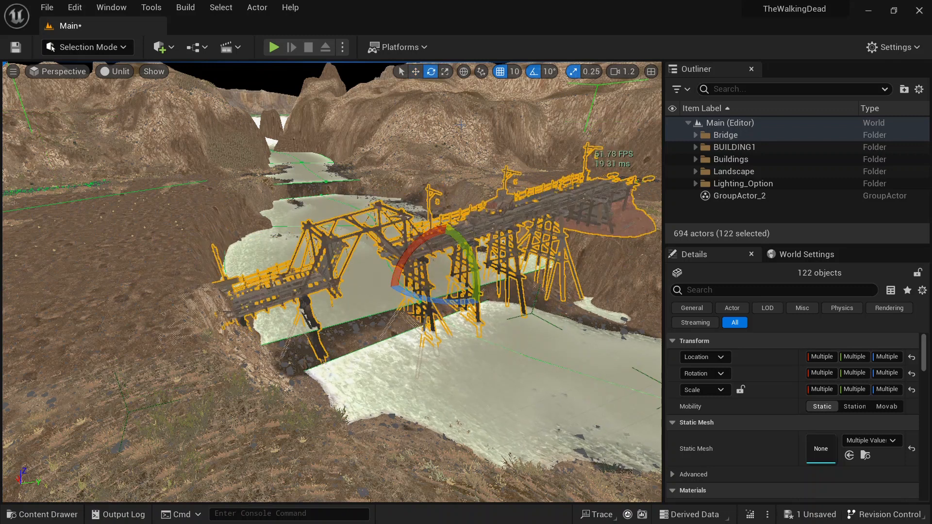
key("ctrl+z")
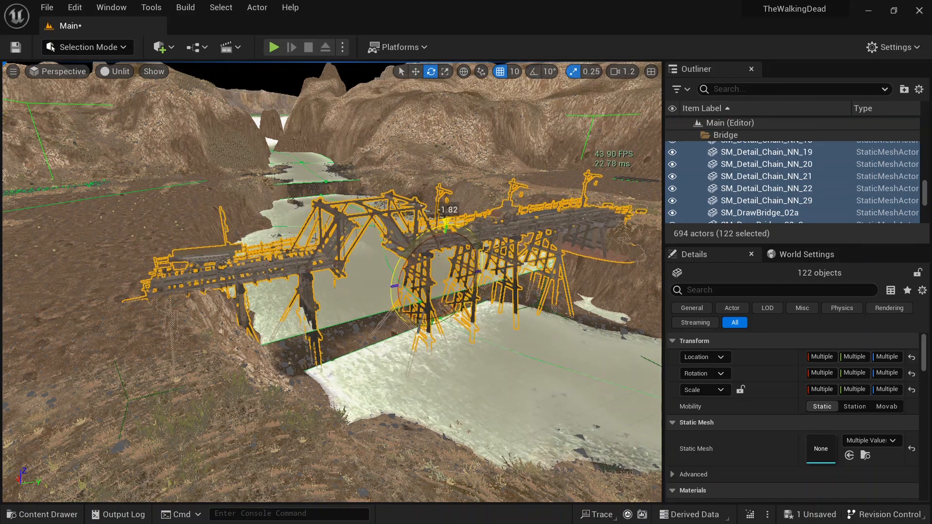
key("a")
right_click_drag(296, 292, 652, 225)
key("d")
key("w")
key("w")
key("d")
key("a")
key("a")
key("s")
key("w")
key("a")
right_click_drag(229, 322, 301, 366)
Step: Switch the viewport to Lit view mode
left_click(119, 72)
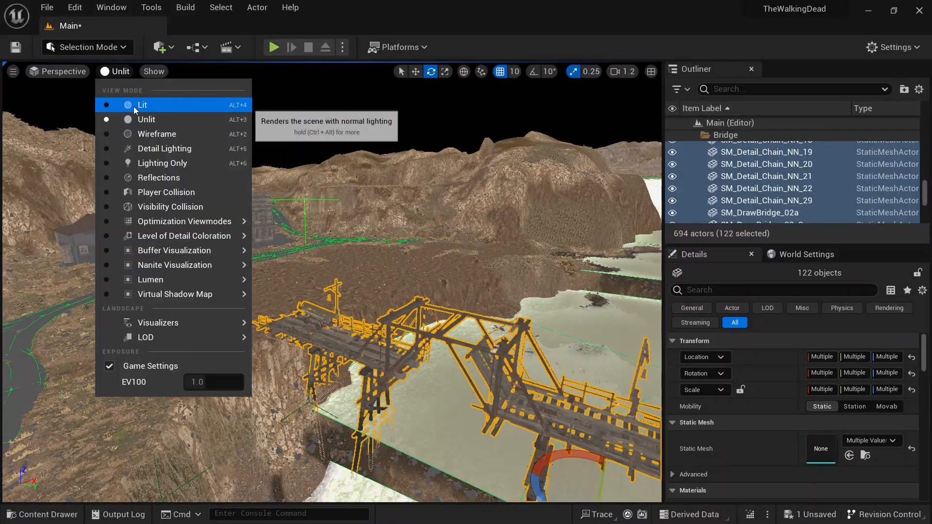
key("Escape")
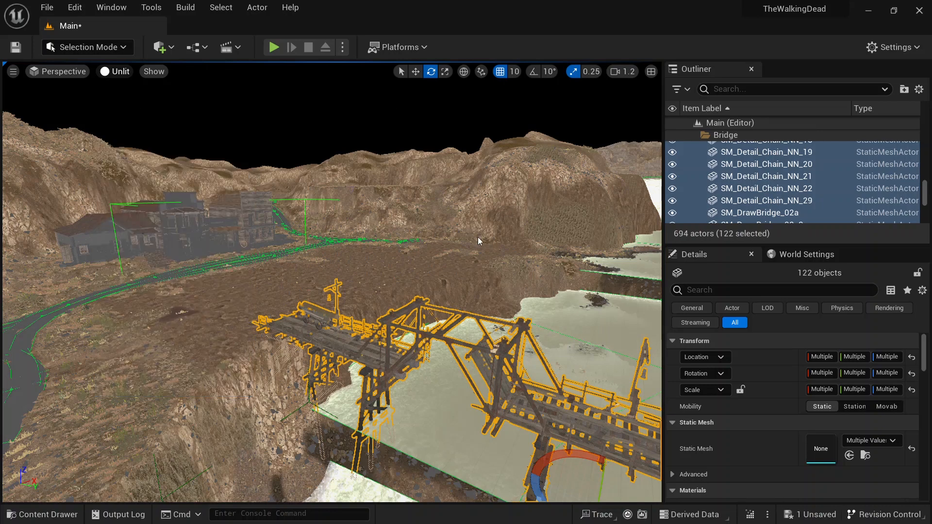
key("alt+4")
Step: Deselect the actors and fly through the level to inspect the bridge and town with lighting
right_click_drag(243, 244, 252, 213)
key("d")
key("s")
mouse_move(446, 244)
right_mouse_down()
mouse_move(432, 244)
mouse_move(446, 245)
right_mouse_up()
key("a")
key("w")
key("Escape")
right_click_drag(429, 280, 364, 275)
key("s")
key("a")
key("w")
key("d")
key("d")
key("w")
key("w")
key("a")
key("s")
key("a")
key("w")
key("w")
key("s")
key("a")
right_click_drag(636, 308, 654, 309)
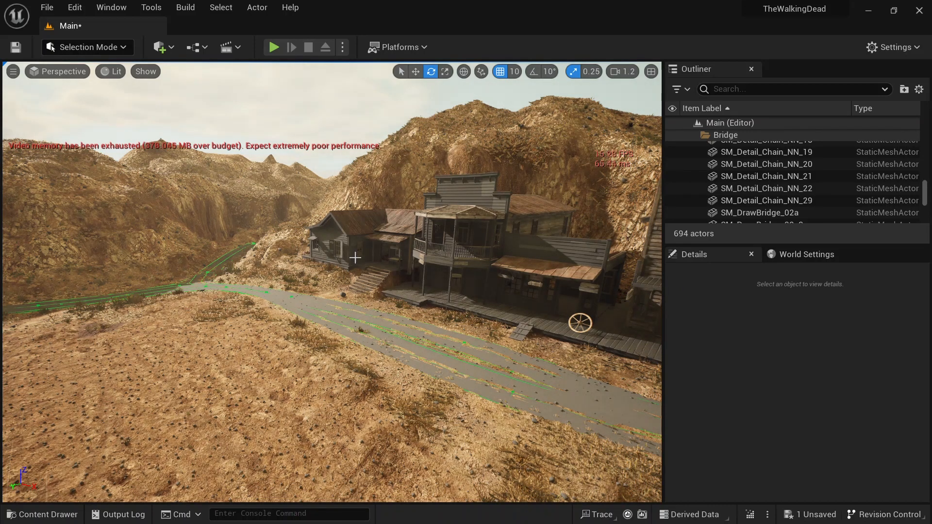
Step: Create a new folder named Blueprints in the Content folder
left_click(42, 514)
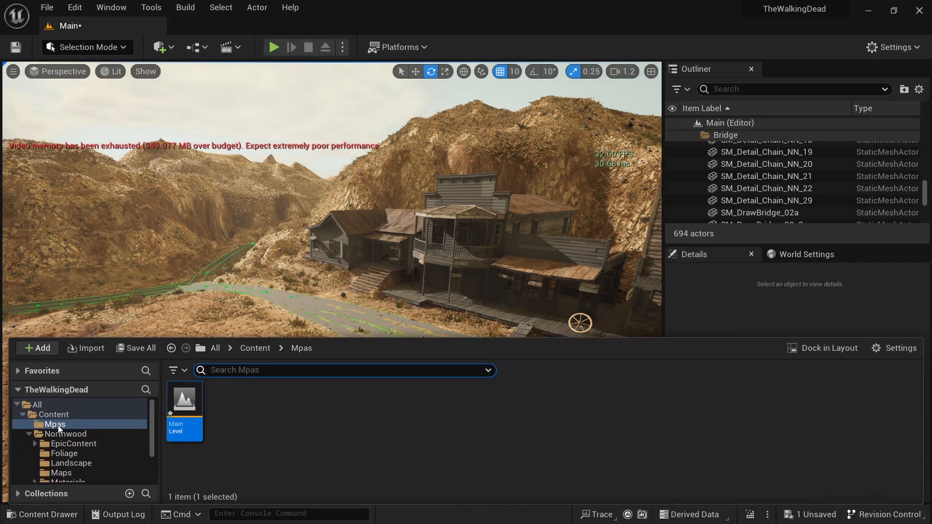
left_click(29, 434)
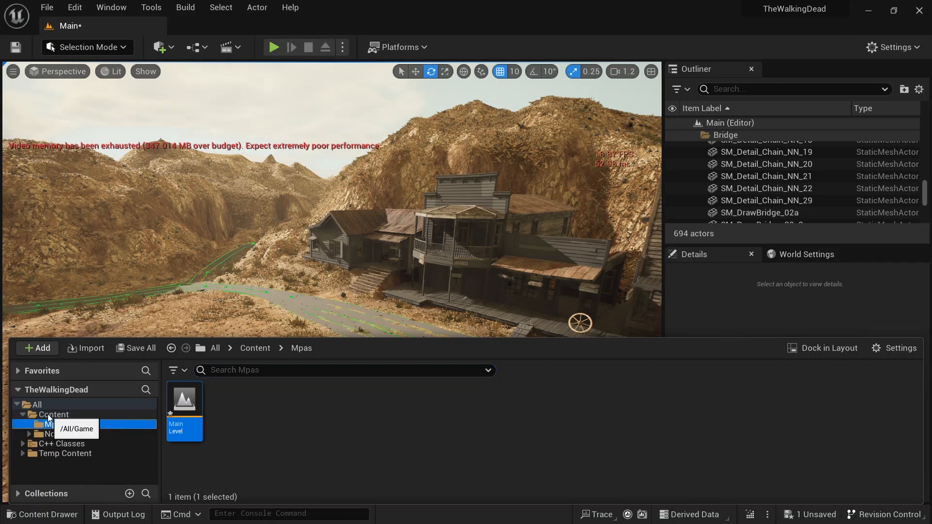
left_click(49, 414)
right_click(348, 437)
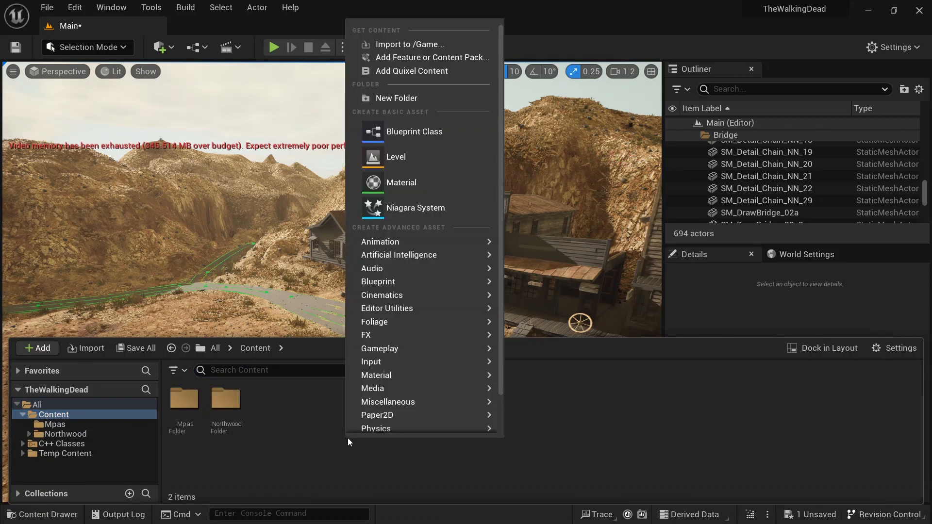
left_click(415, 98)
type("Blueprints")
key("Return")
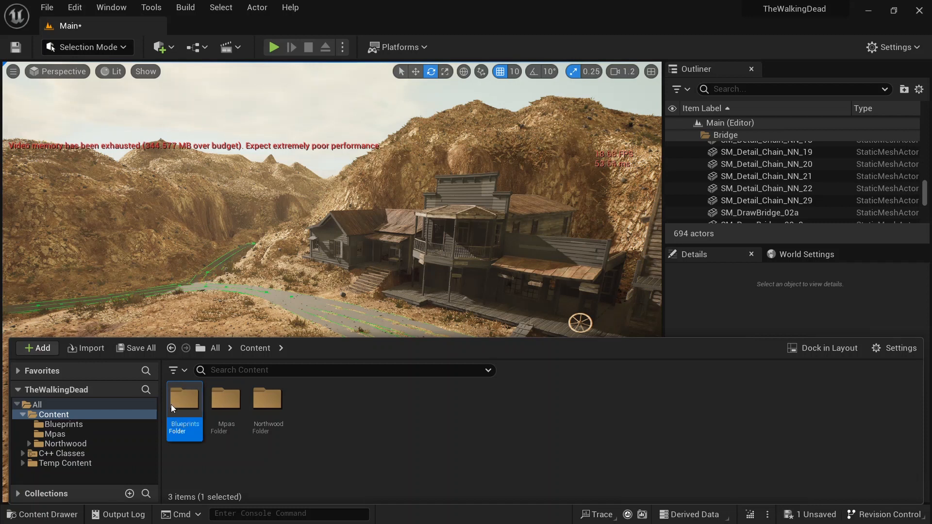
Step: Create a new subfolder inside the Blueprints folder and open it
double_click(173, 406)
right_click(301, 426)
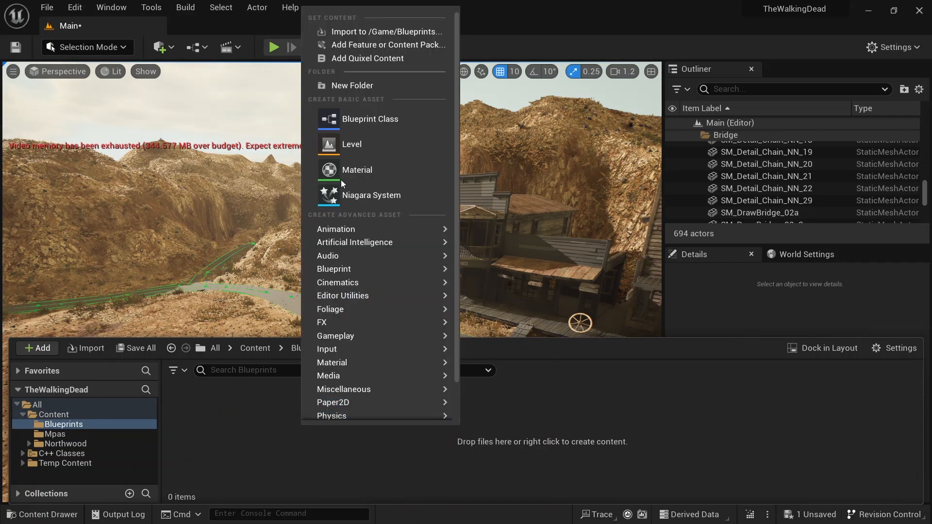
left_click(359, 85)
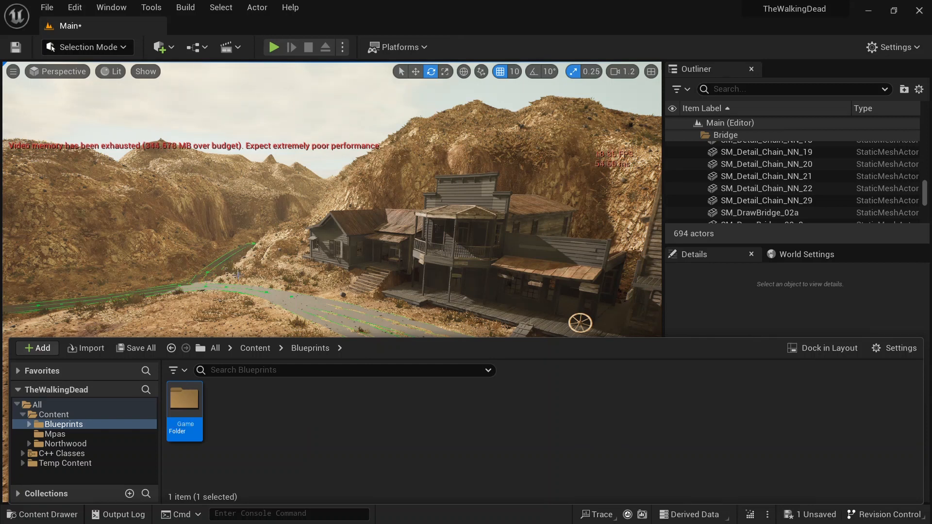
double_click(189, 413)
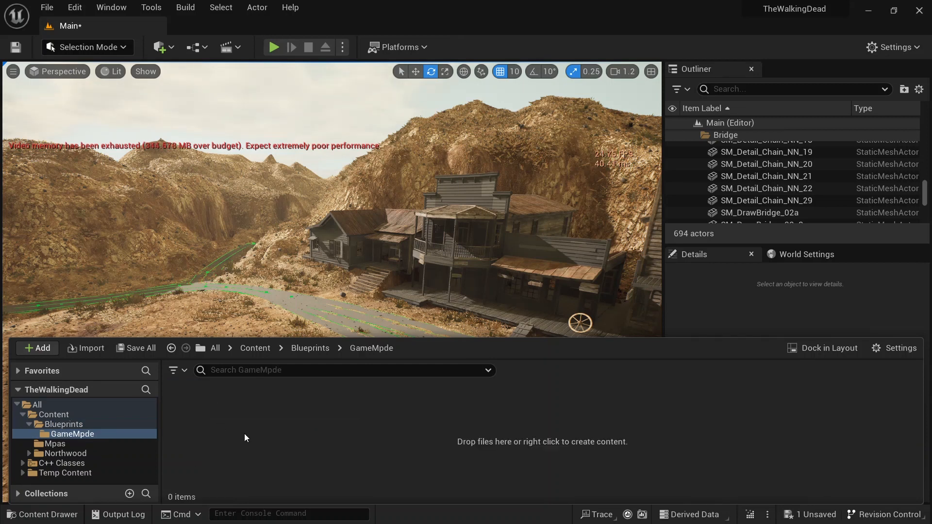
Step: Rename the new subfolder to GameMode
right_click(348, 426)
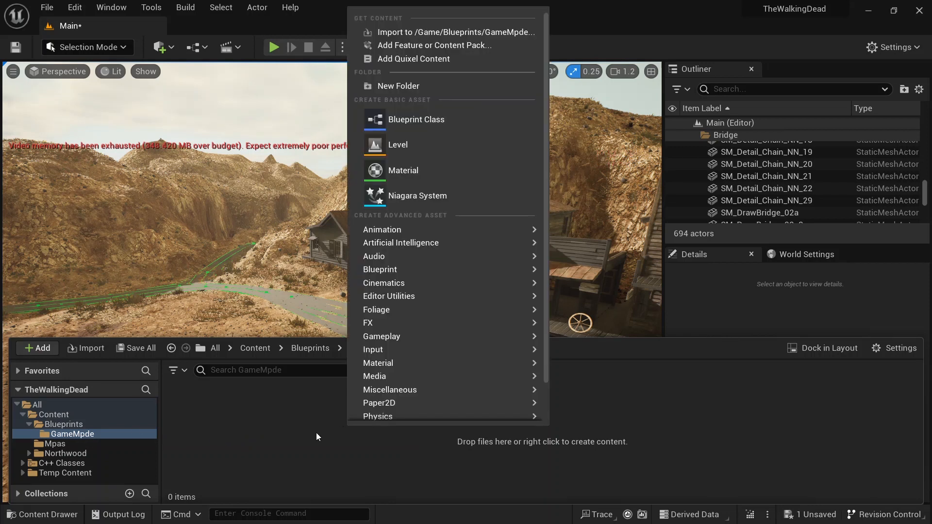
left_click(95, 433)
left_click(95, 433)
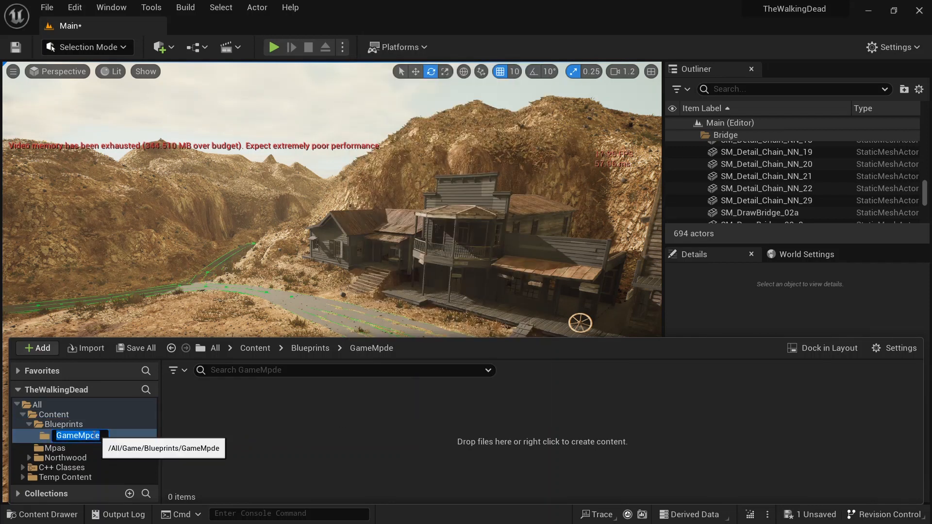
key("Delete")
type("o")
key("Return")
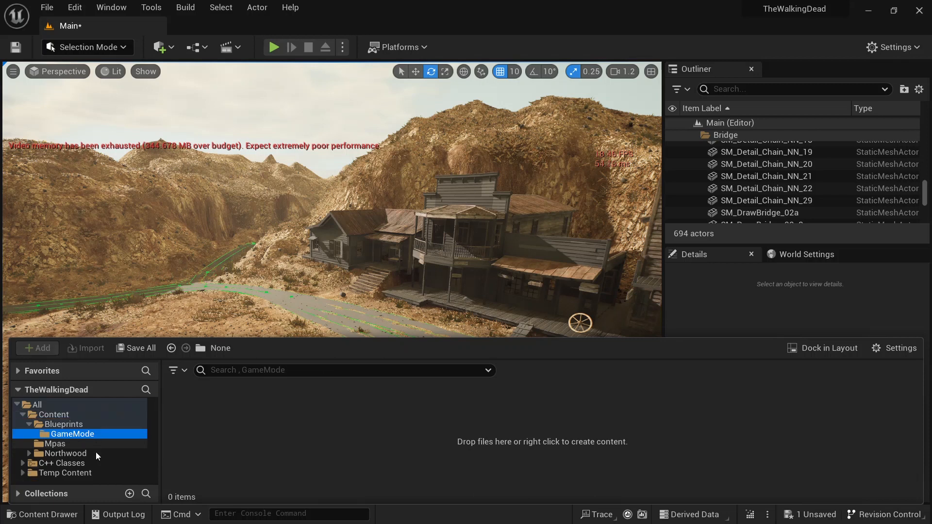
Step: Create a Game Mode Base Blueprint class named BP_MainGameMode in the GameMode folder
left_click(82, 426)
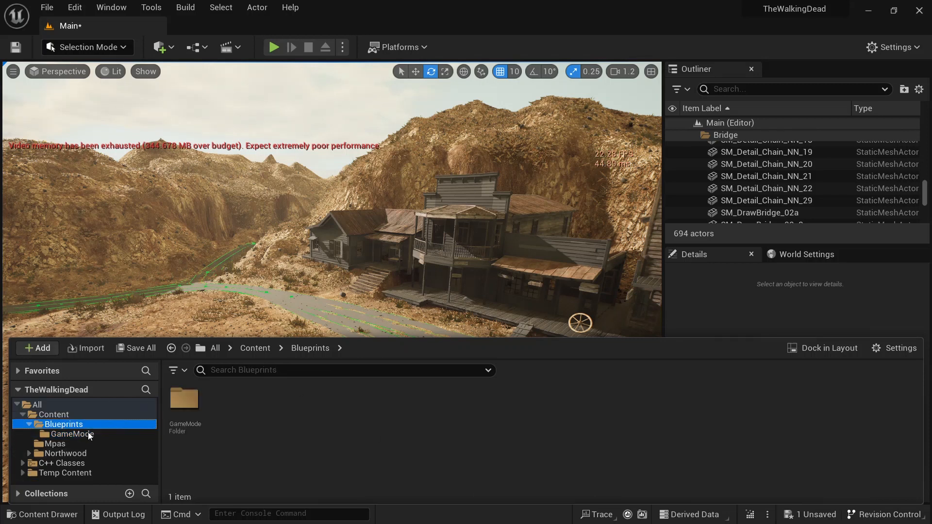
double_click(187, 408)
right_click(298, 441)
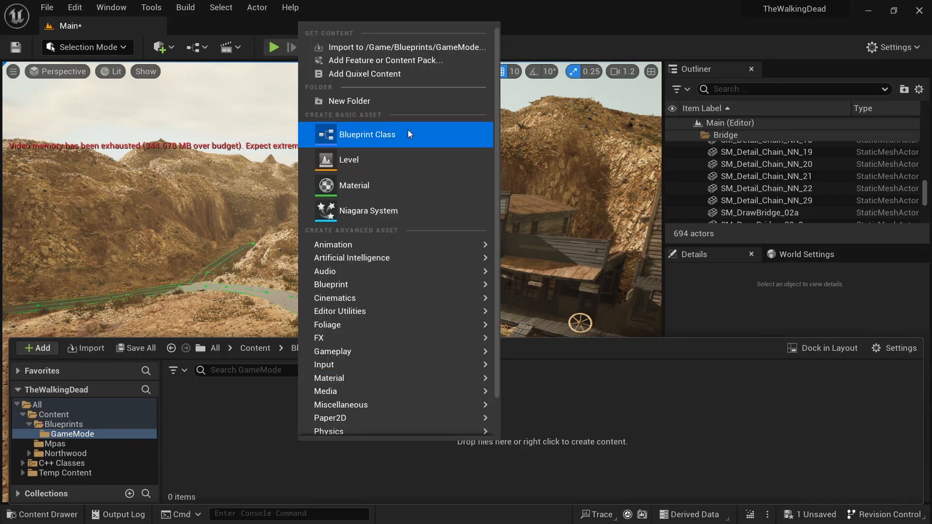
left_click(381, 134)
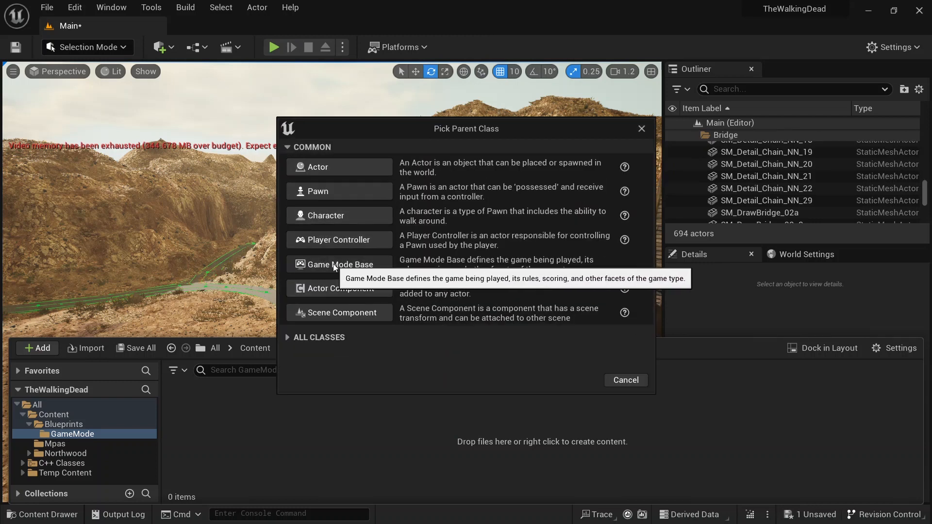
left_click(318, 266)
type("B")
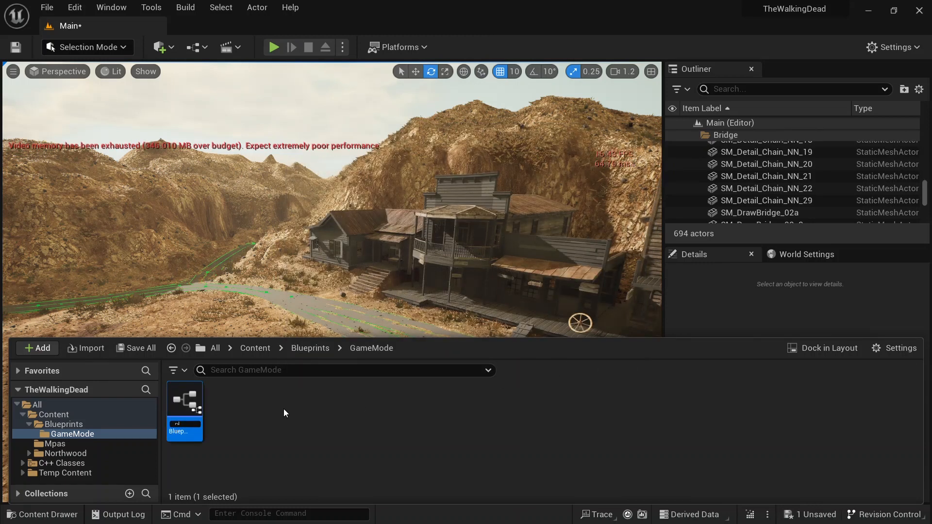
type("P_MyGameMode")
key("Return")
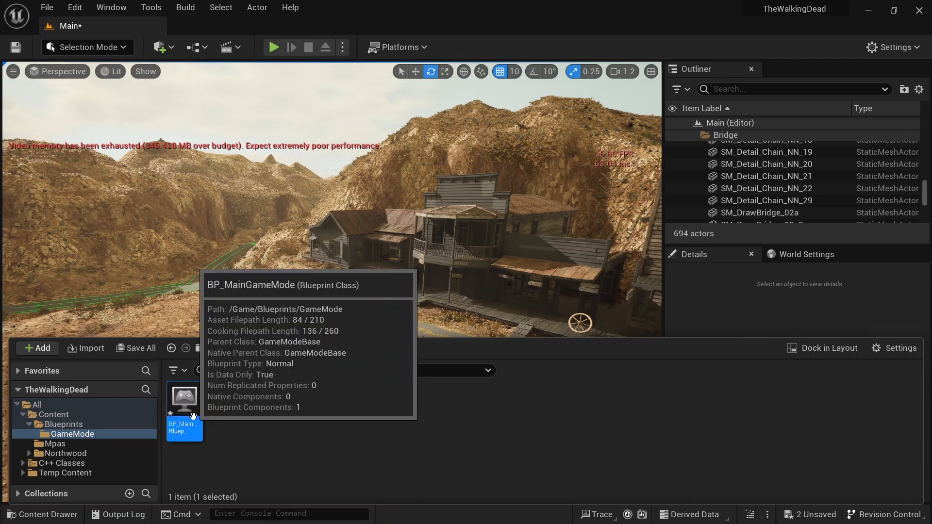
left_click(30, 423)
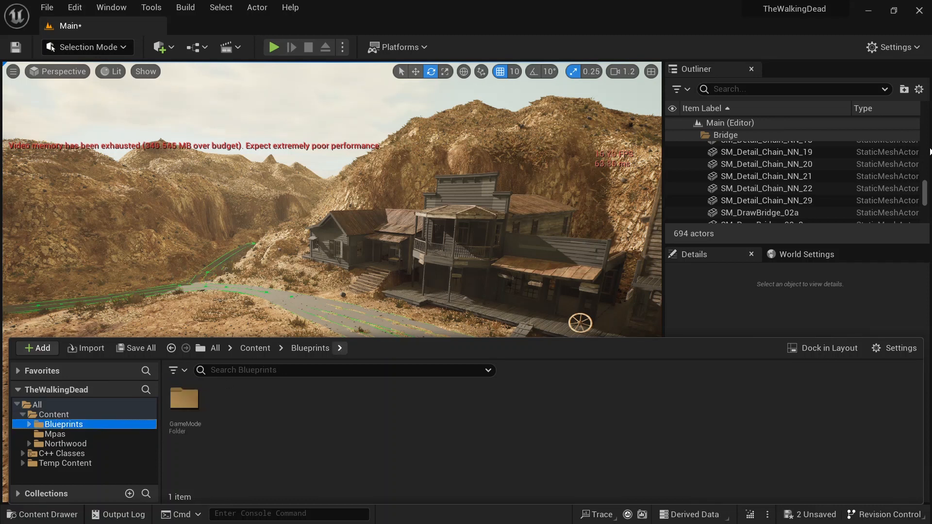
Step: Open Project Settings and set the Default GameMode under Maps & Modes to BP_MainGameMode
left_click(897, 47)
left_click(791, 93)
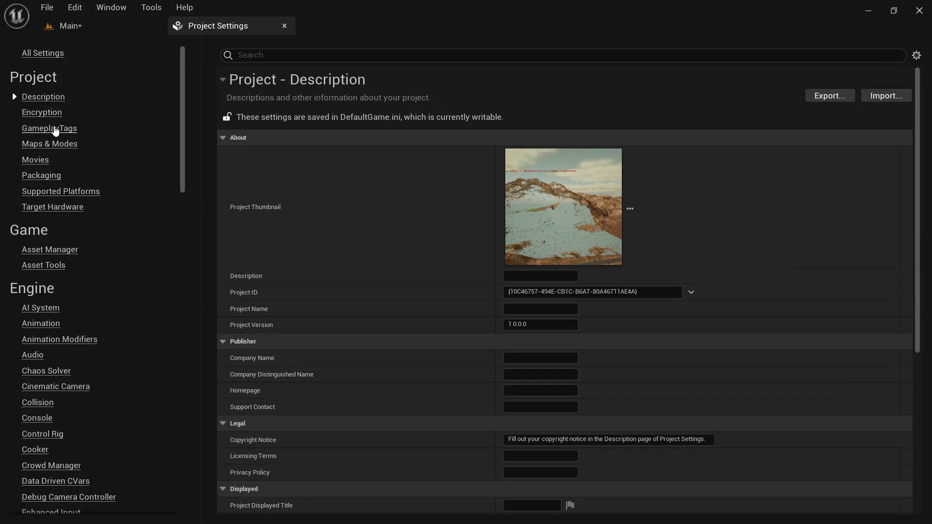
left_click(30, 146)
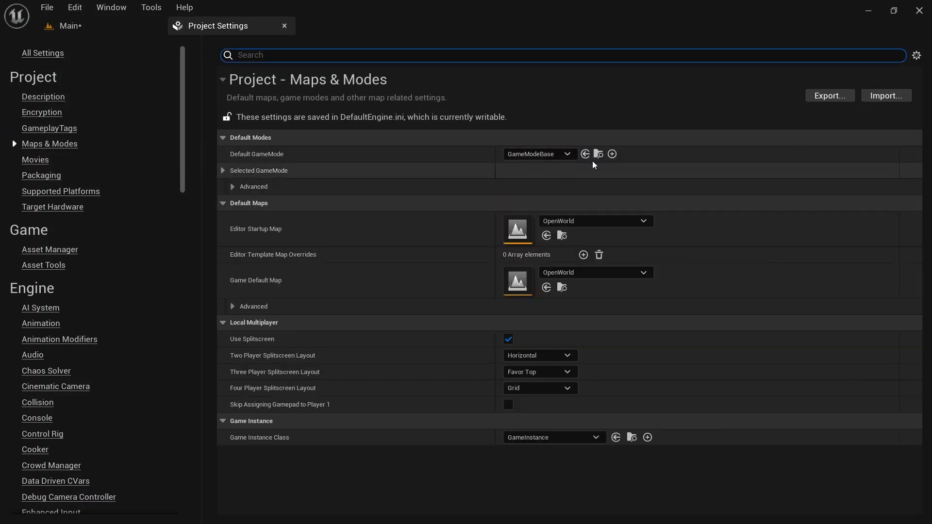
left_click(533, 153)
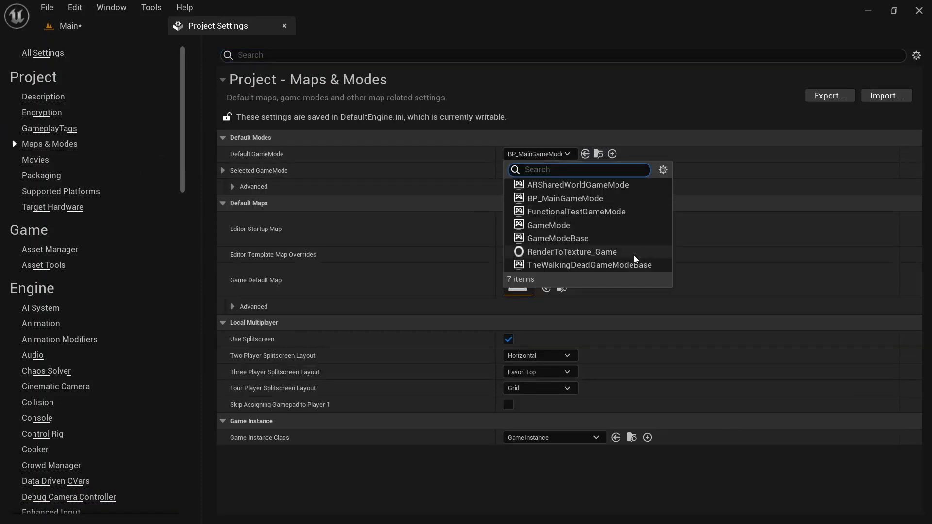
left_click(554, 199)
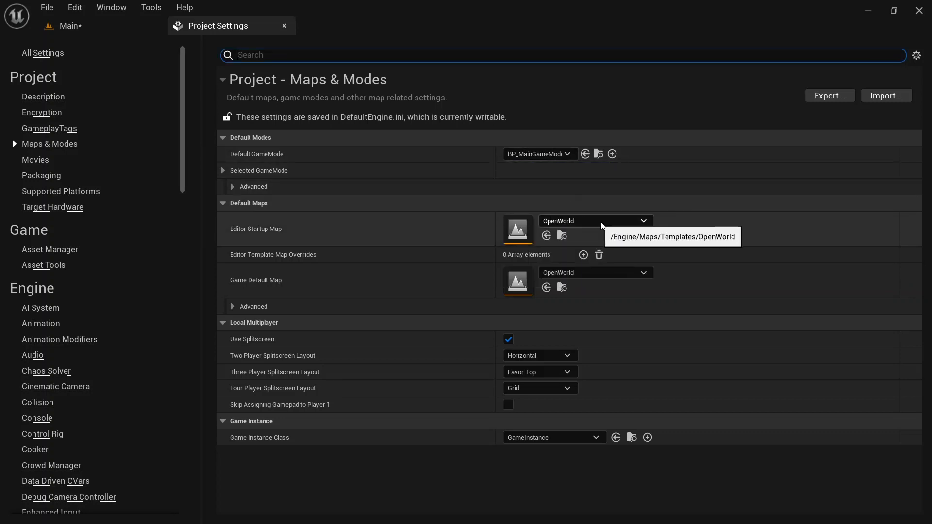
Step: Set the Editor Startup Map and the Game Default Map to the Main level
left_click(577, 220)
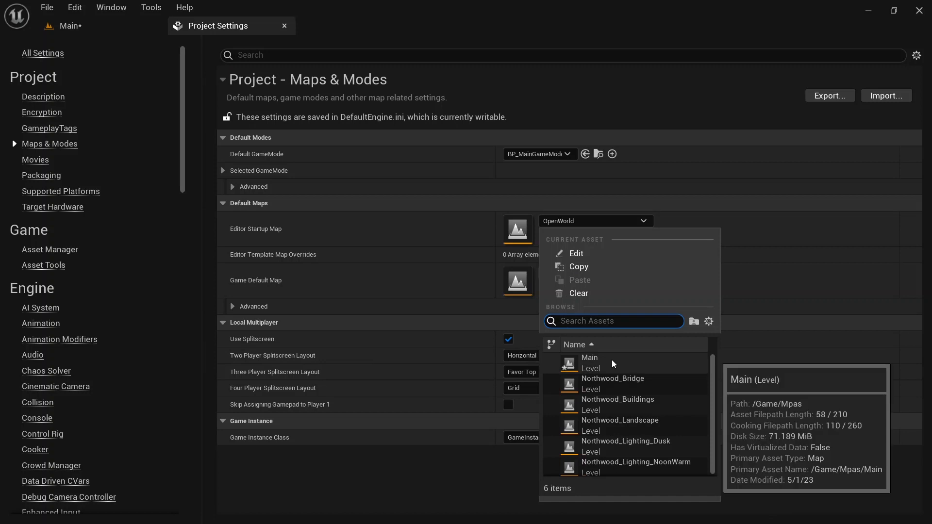
left_click(568, 364)
left_click(596, 272)
left_click(704, 386)
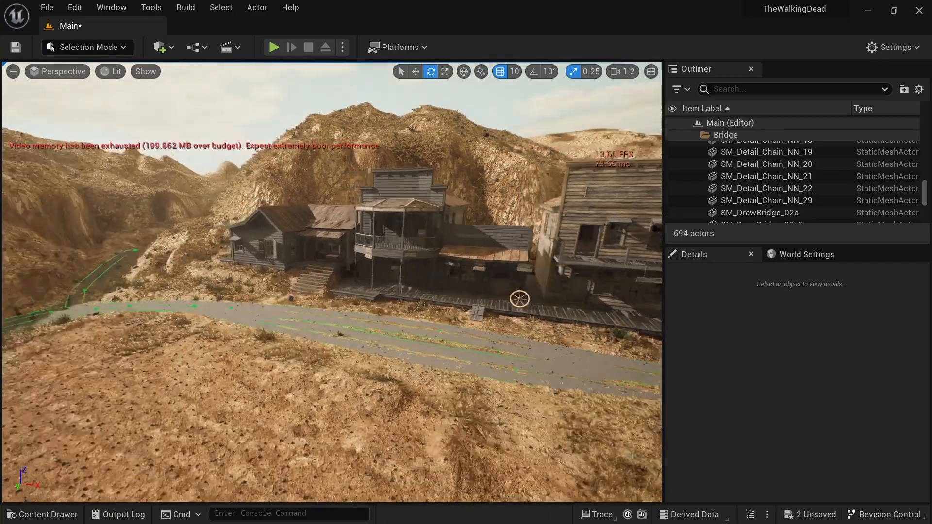
Step: Play the Main level in the editor, walk around the town to test it, and stop playing
right_click_drag(331, 282, 409, 172)
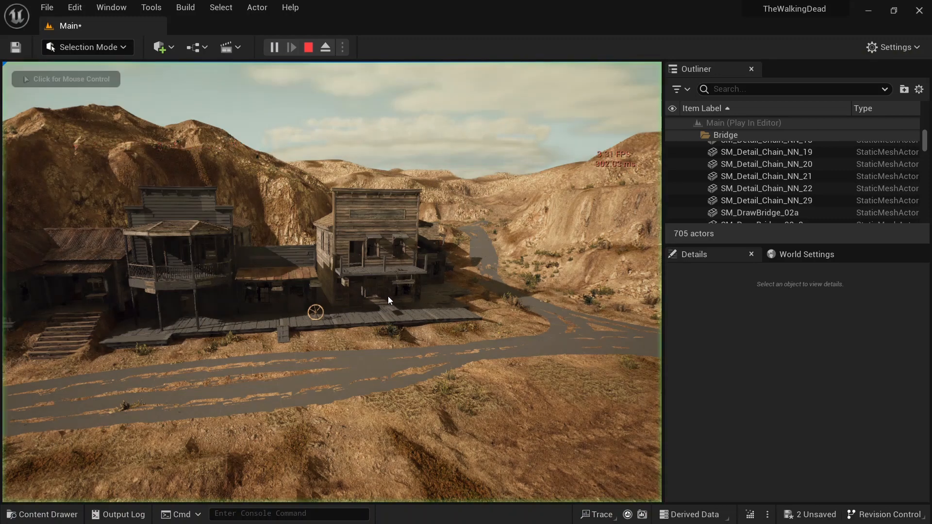
key("w")
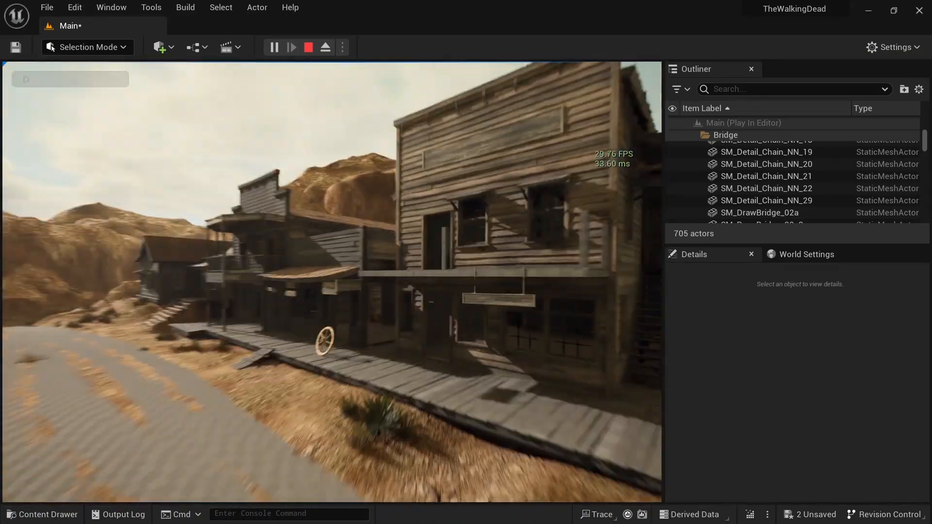
key("w")
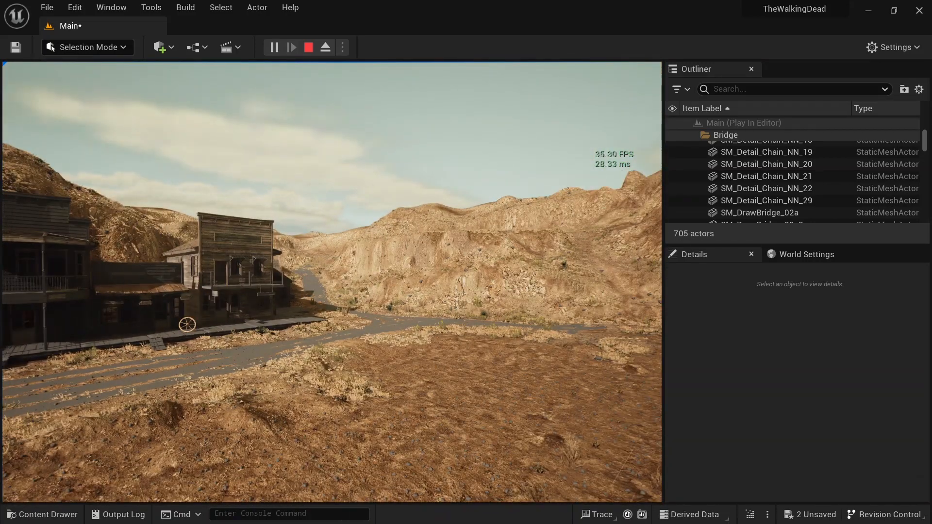
key("w")
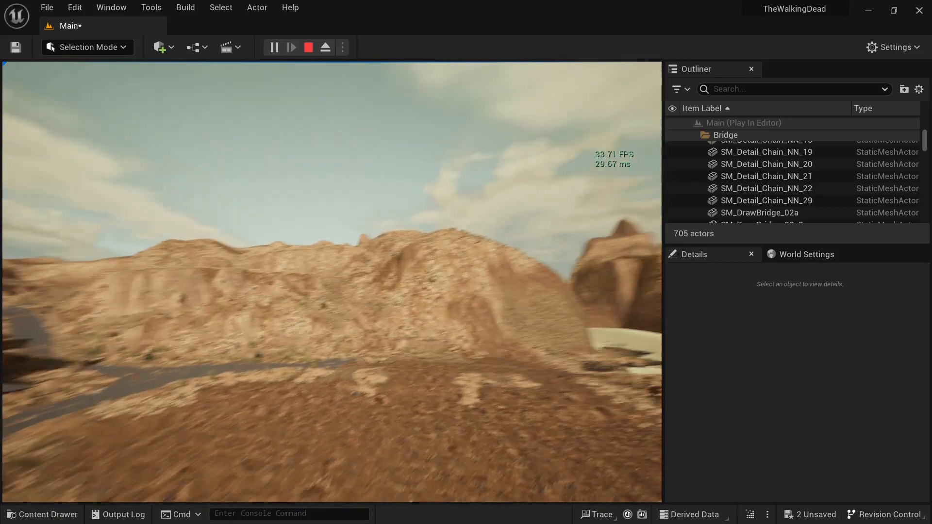
key("w")
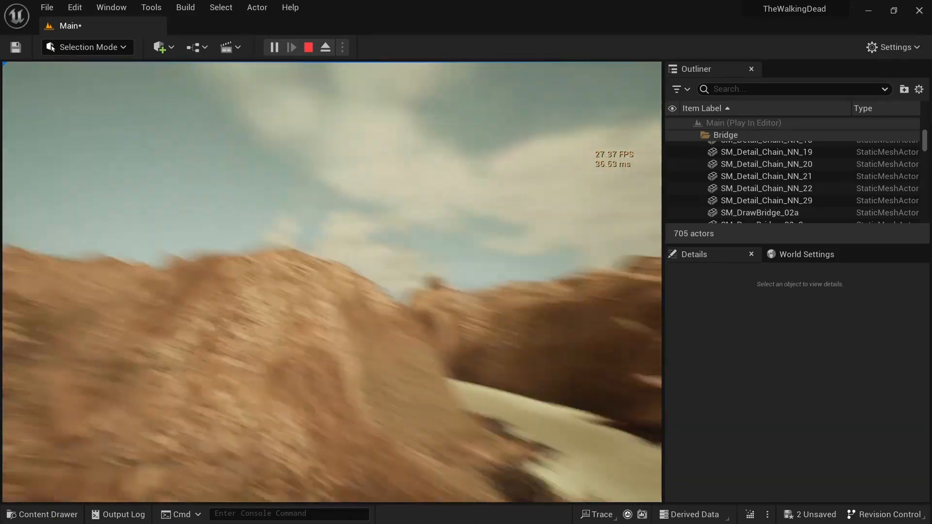
key("w")
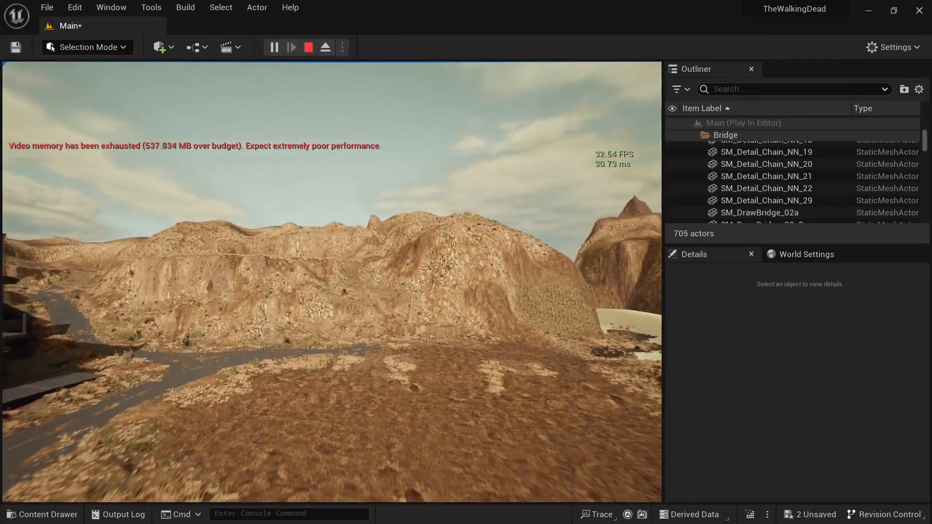
key("w")
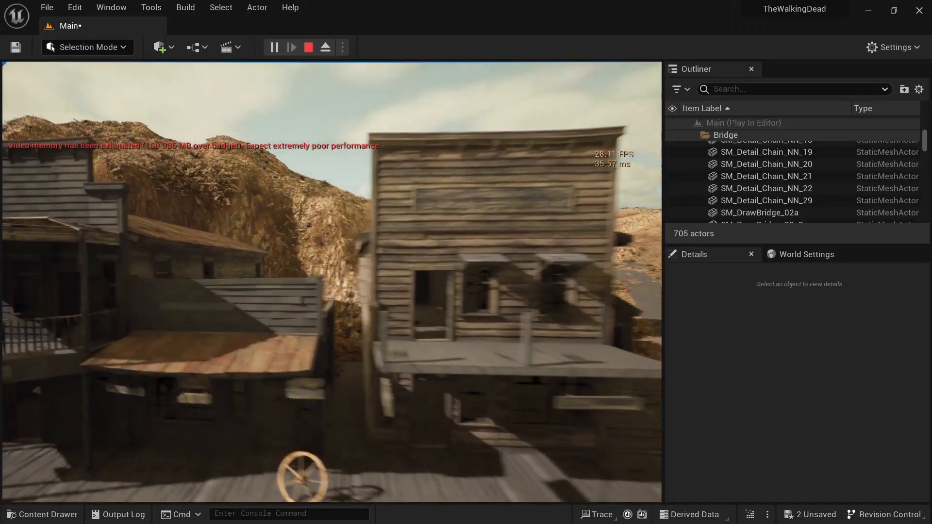
key("a")
key("Escape")
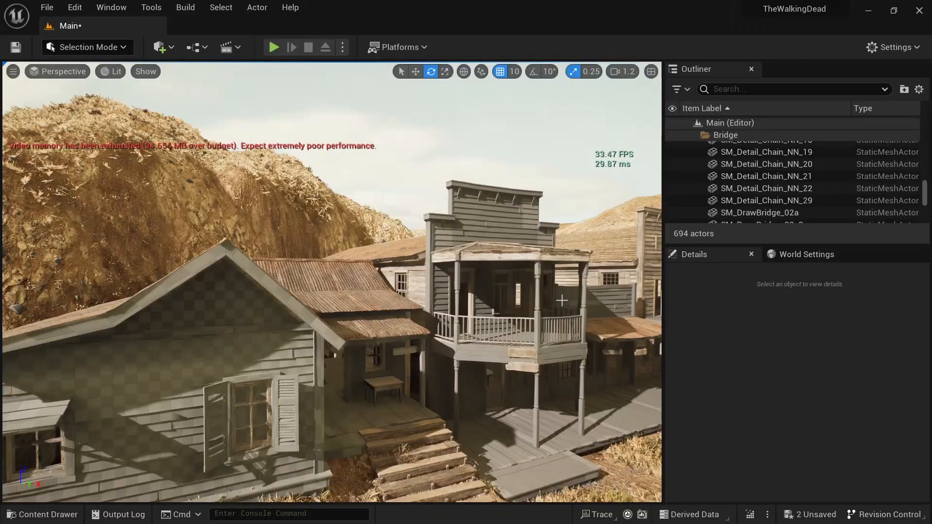